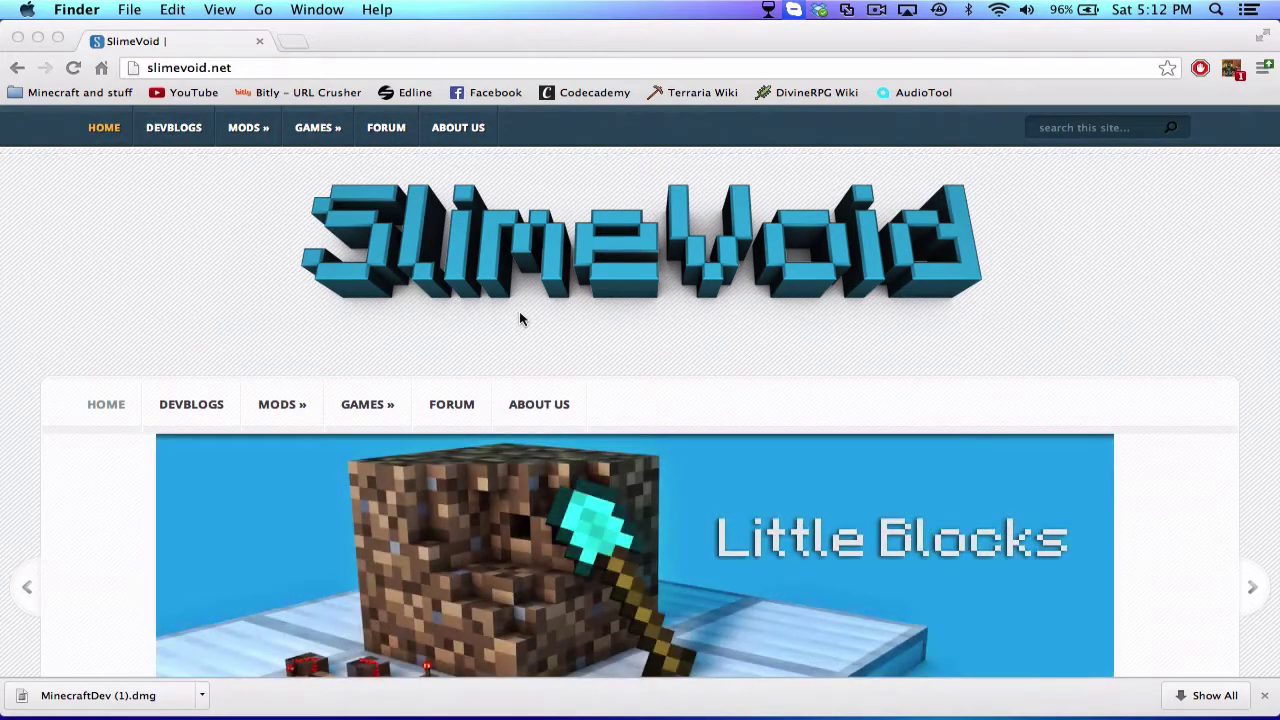
Look over the featured mods and recent articles on the SlimeVoid home page
{"action": "scroll", "coordinate": [519, 318], "scroll_direction": "down", "scroll_amount": 5}
{"action": "scroll", "coordinate": [519, 318], "scroll_direction": "up", "scroll_amount": 1}
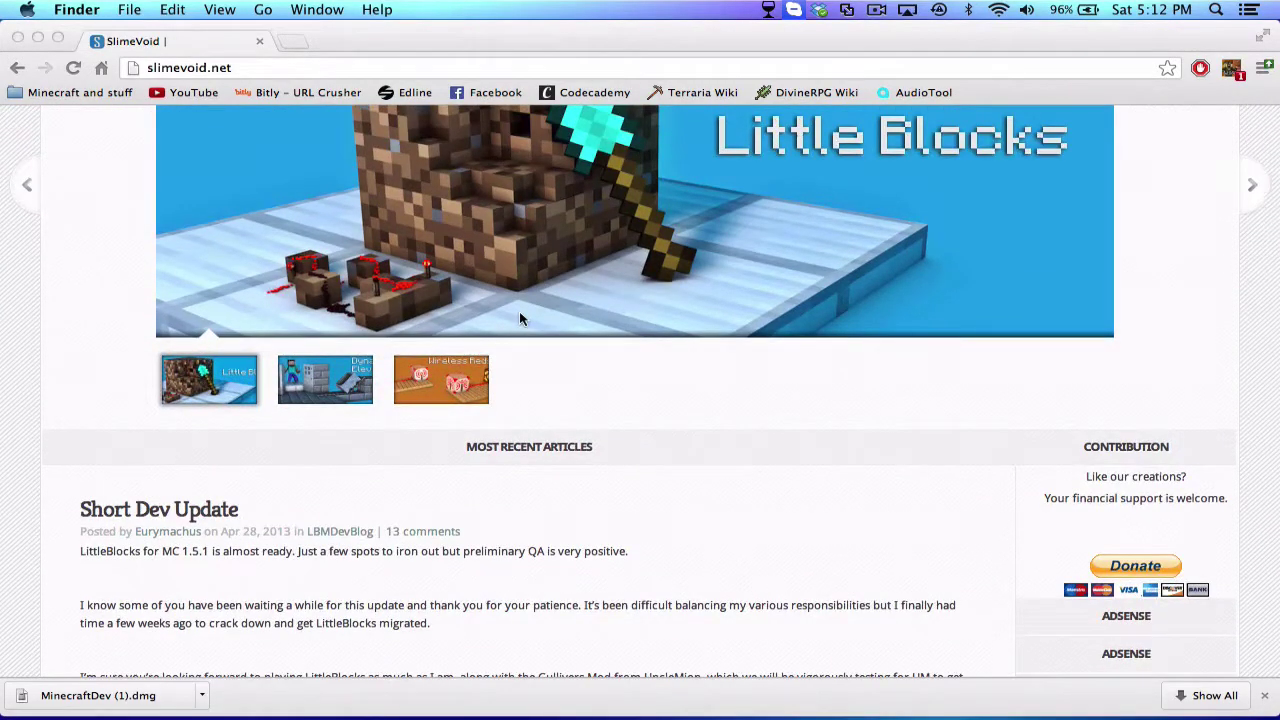
{"action": "scroll", "coordinate": [519, 318], "scroll_direction": "up", "scroll_amount": 3}
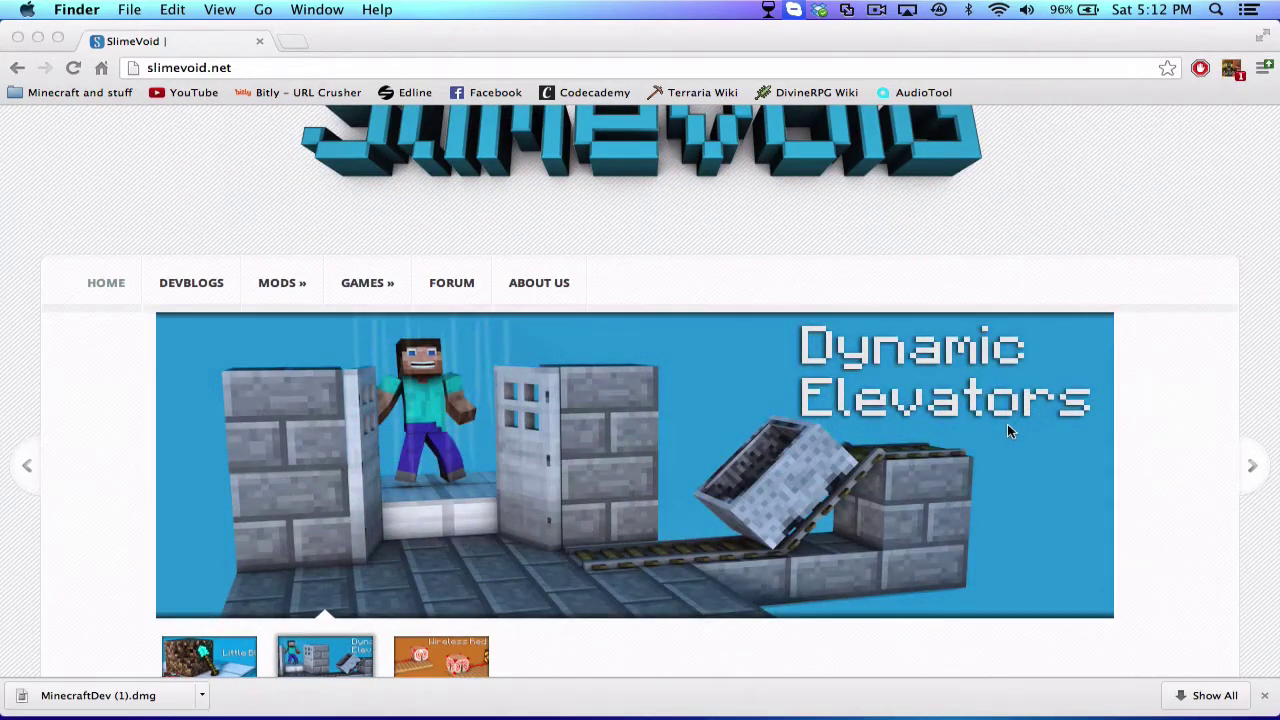
{"action": "scroll", "coordinate": [1007, 426], "scroll_direction": "down", "scroll_amount": 3}
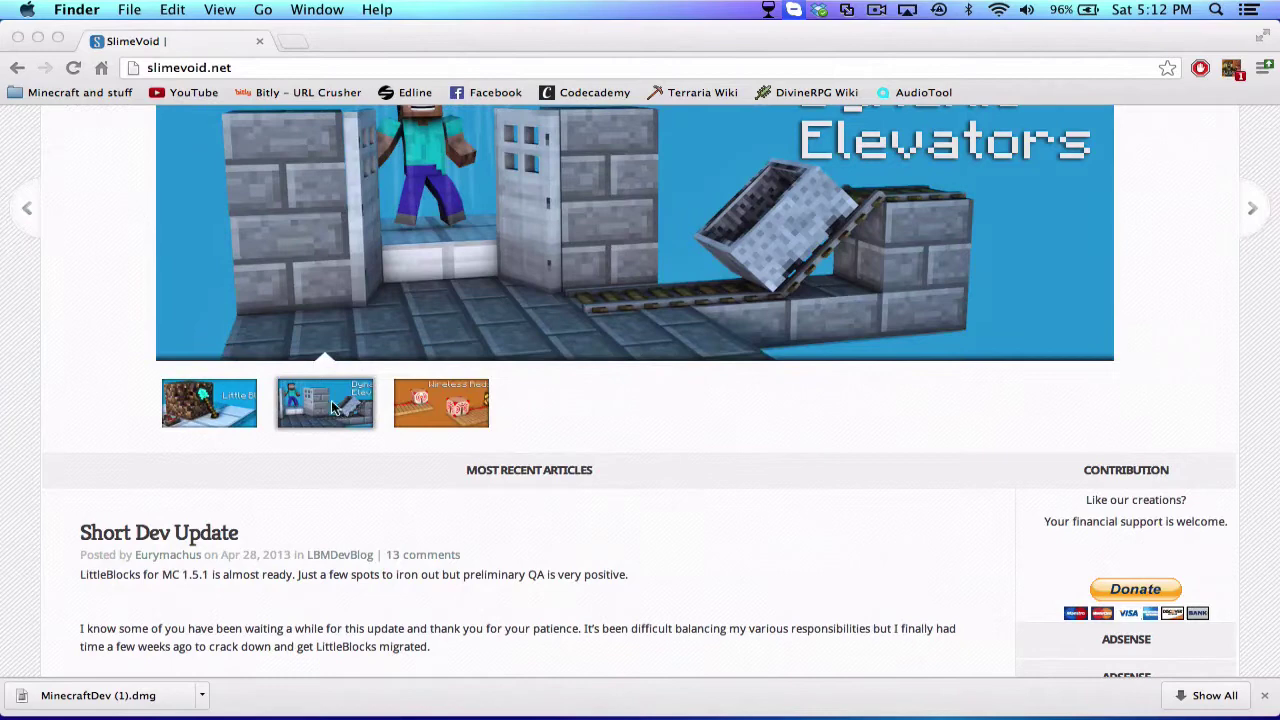
{"action": "scroll", "coordinate": [301, 401], "scroll_direction": "up", "scroll_amount": 2}
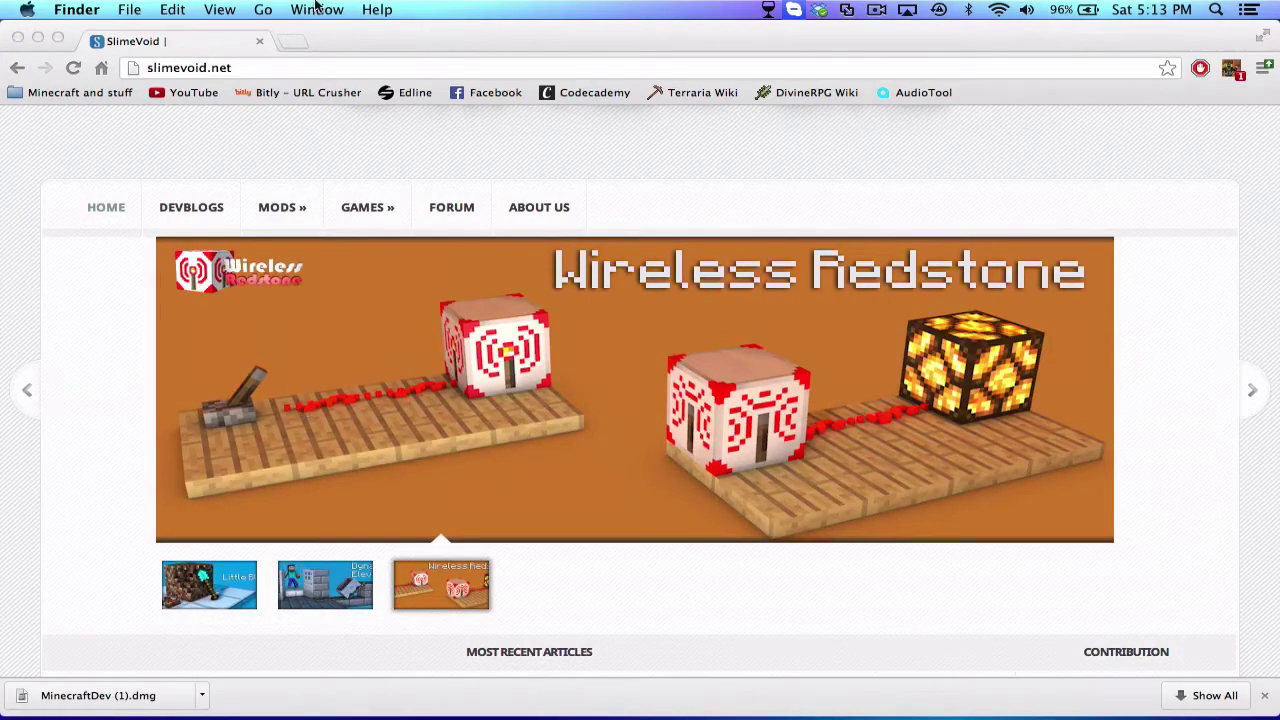
{"action": "scroll", "coordinate": [154, 289], "scroll_direction": "up", "scroll_amount": 2}
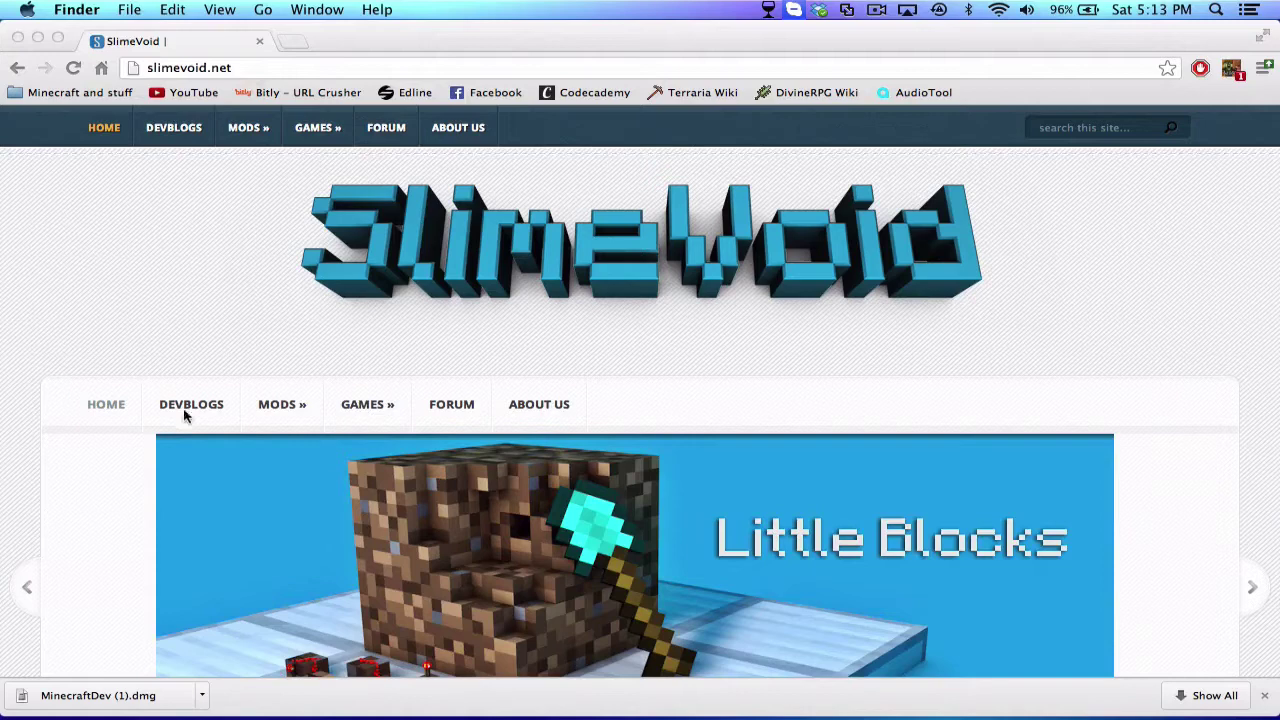
Open the download page of the LittleBlocks mod from the site's list of mods
{"action": "left_click", "coordinate": [266, 398]}
{"action": "mouse_move", "coordinate": [246, 127]}
{"action": "mouse_move", "coordinate": [292, 383]}
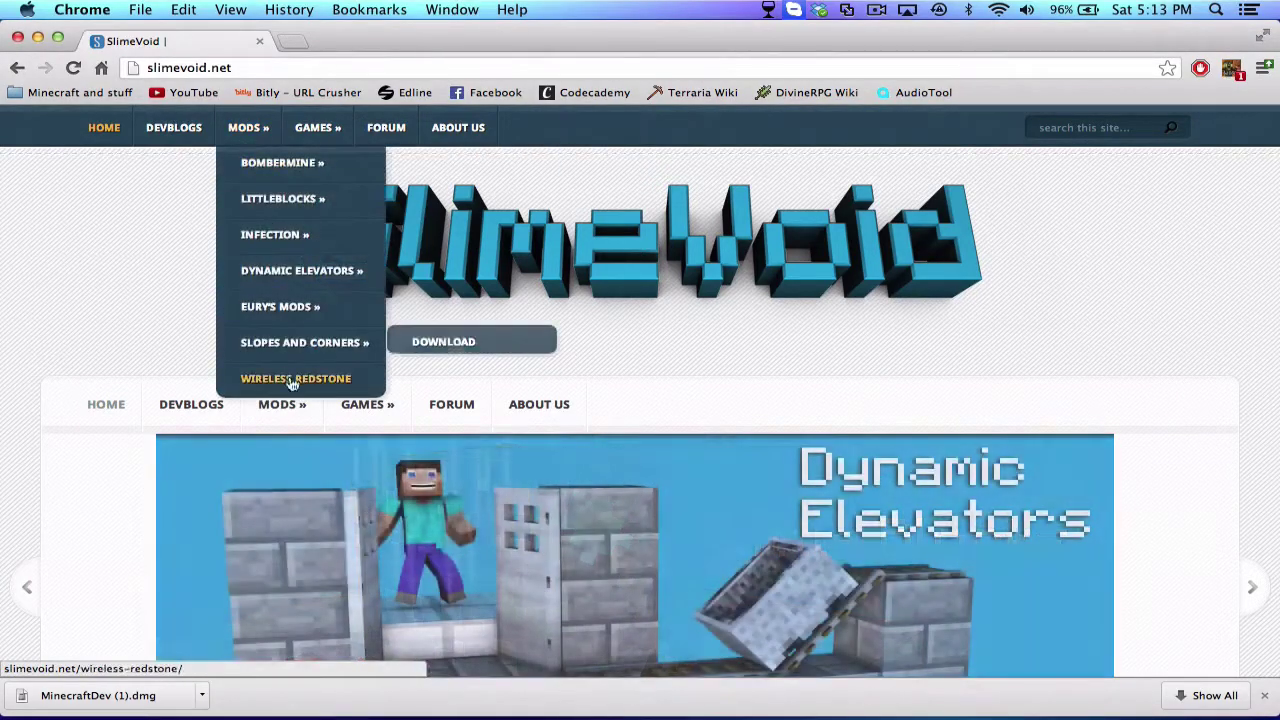
{"action": "mouse_move", "coordinate": [290, 408]}
{"action": "mouse_move", "coordinate": [480, 452]}
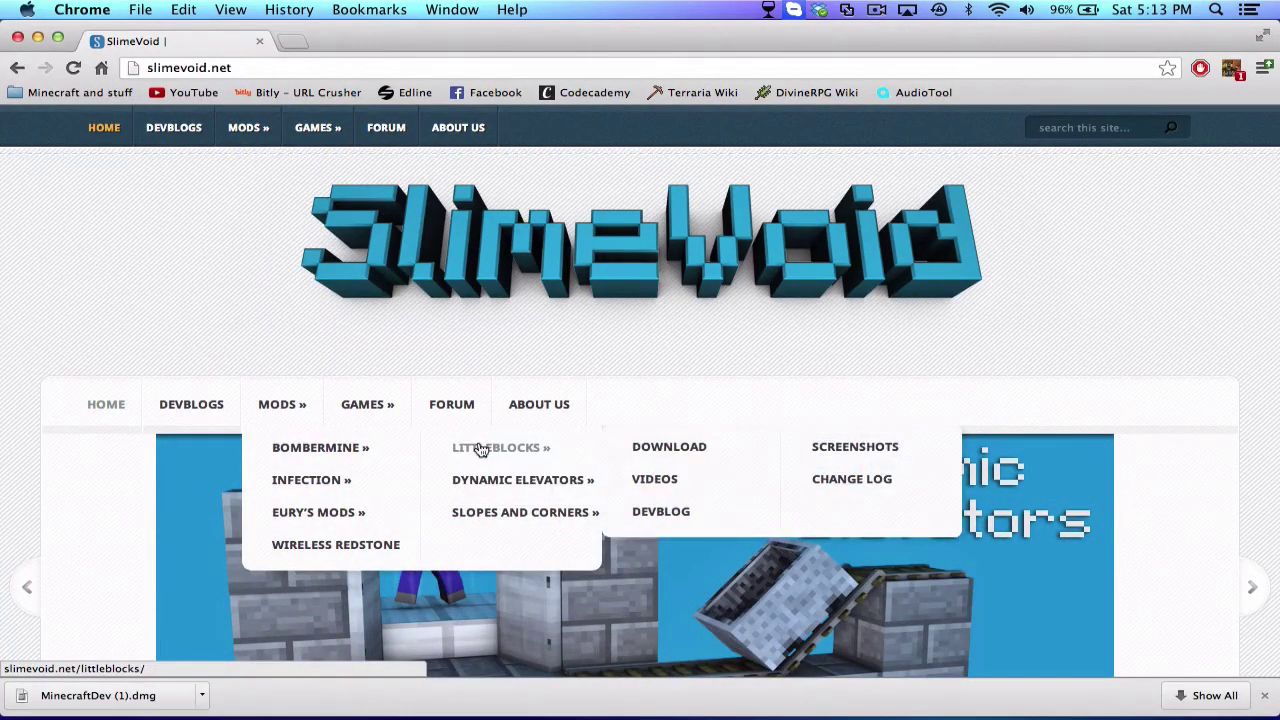
{"action": "left_click", "coordinate": [697, 448]}
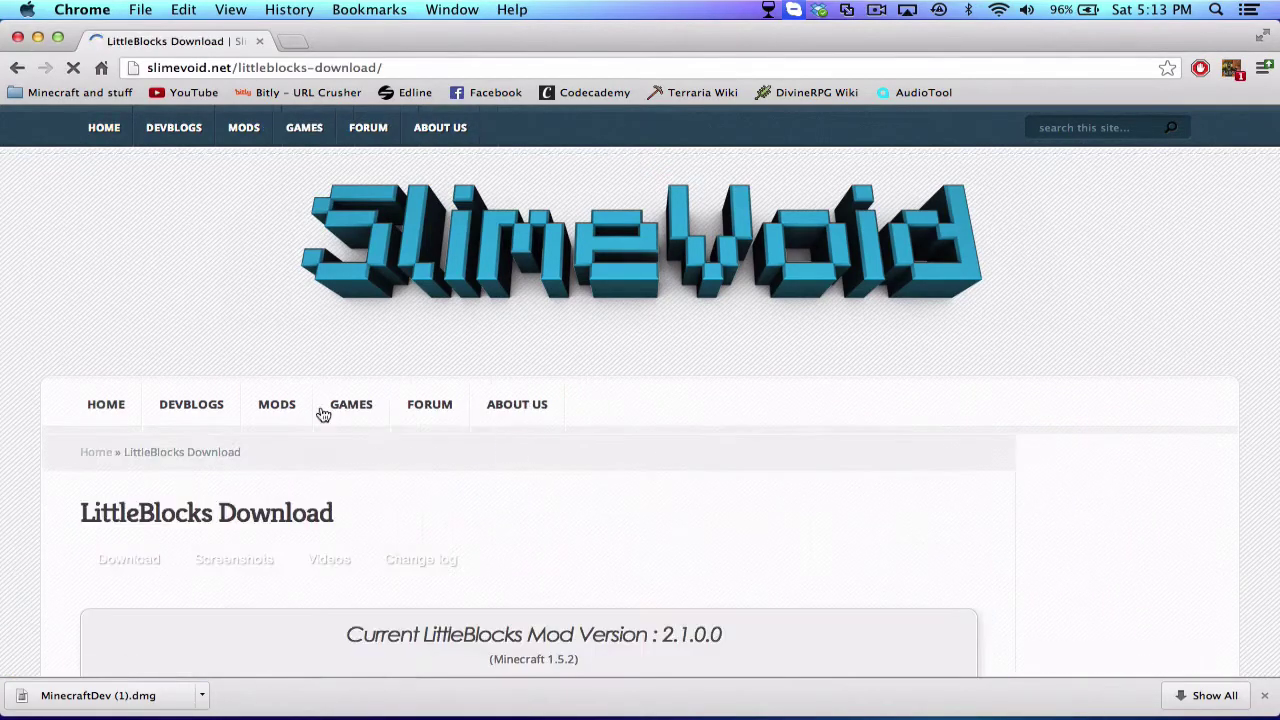
Open the download links for the last Forge build, Slime Void Lib (2.0.1.1) and LittleBlocks in separate browser tabs
{"action": "scroll", "coordinate": [252, 427], "scroll_direction": "down", "scroll_amount": 5}
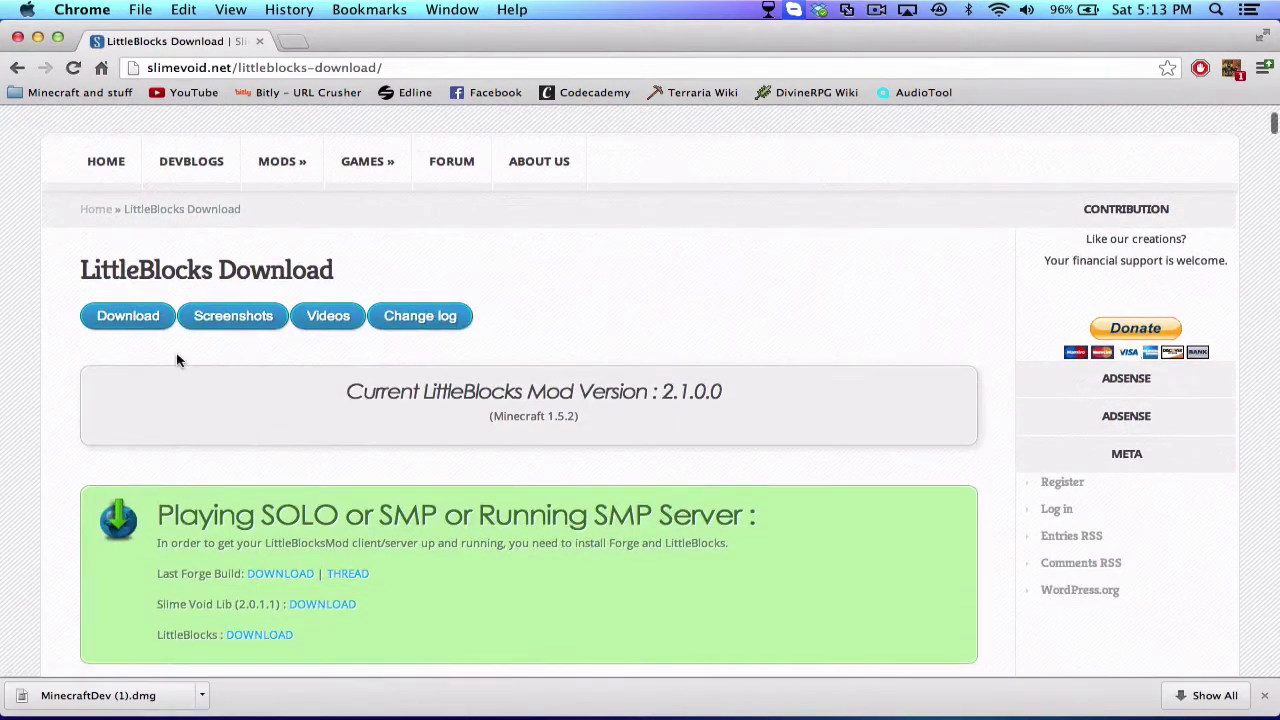
{"action": "scroll", "coordinate": [325, 448], "scroll_direction": "down", "scroll_amount": 2}
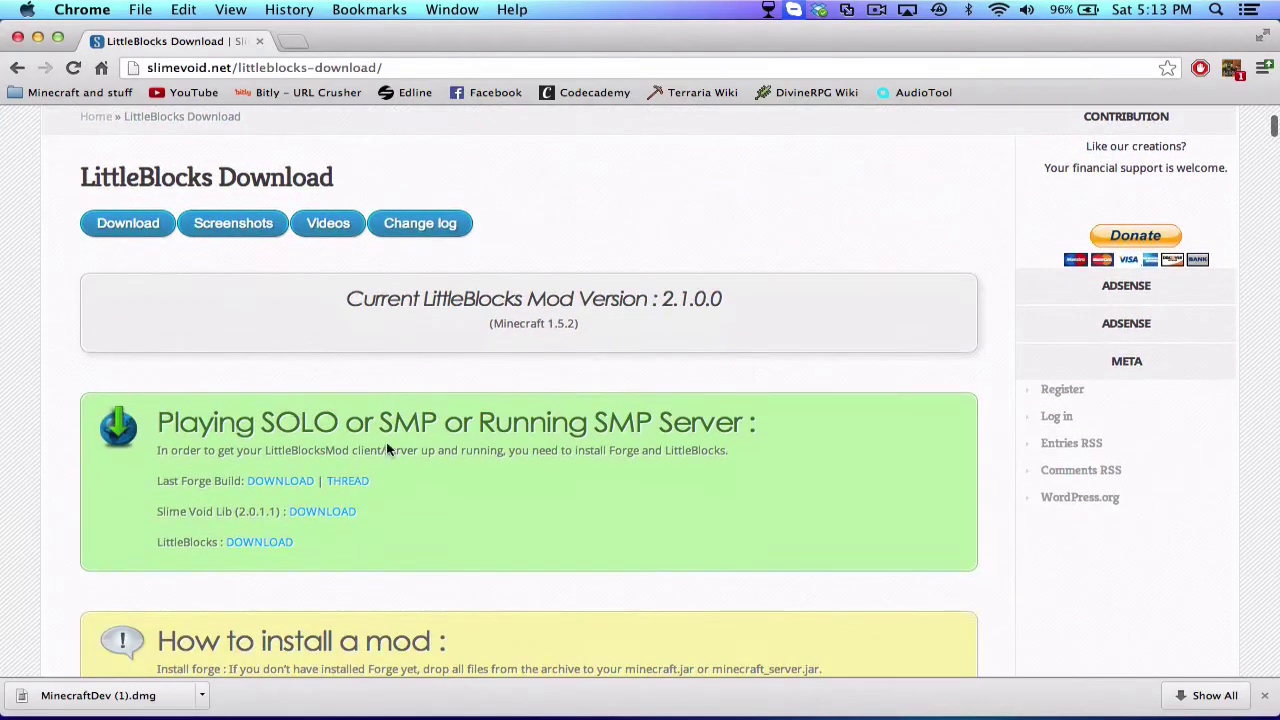
{"action": "left_click", "coordinate": [280, 484], "text": "super"}
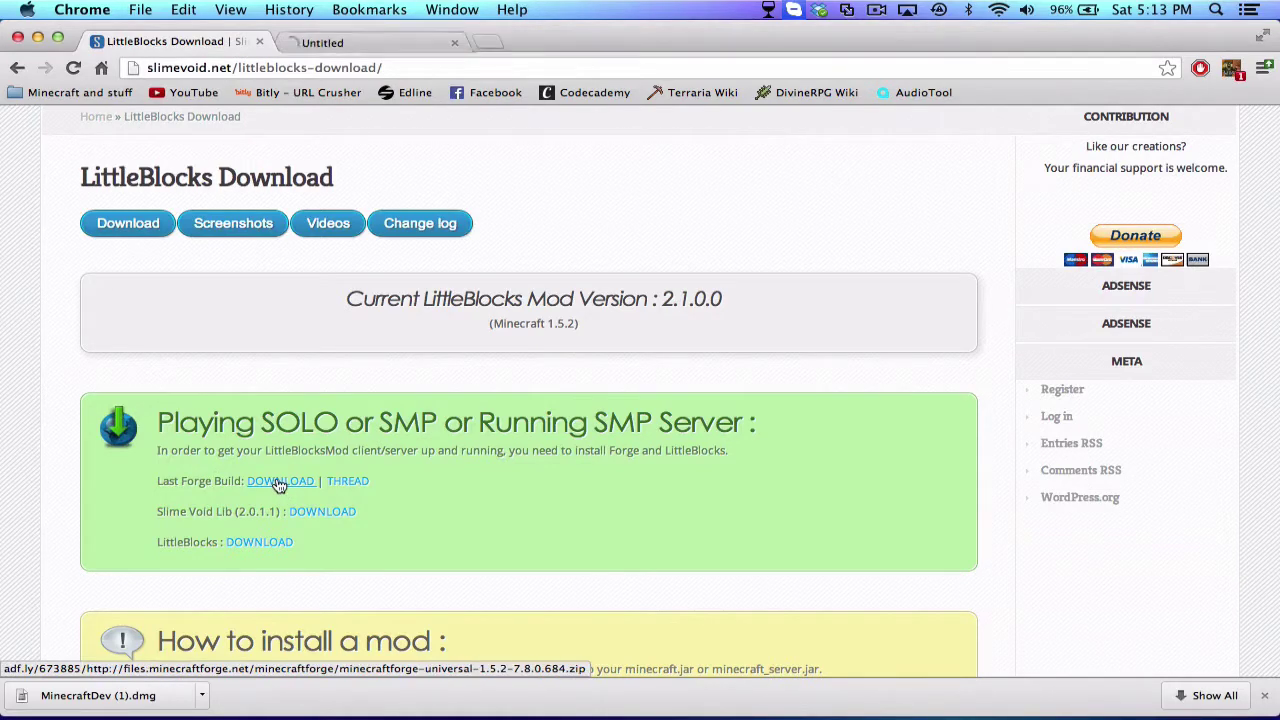
{"action": "left_click", "coordinate": [314, 513], "text": "super"}
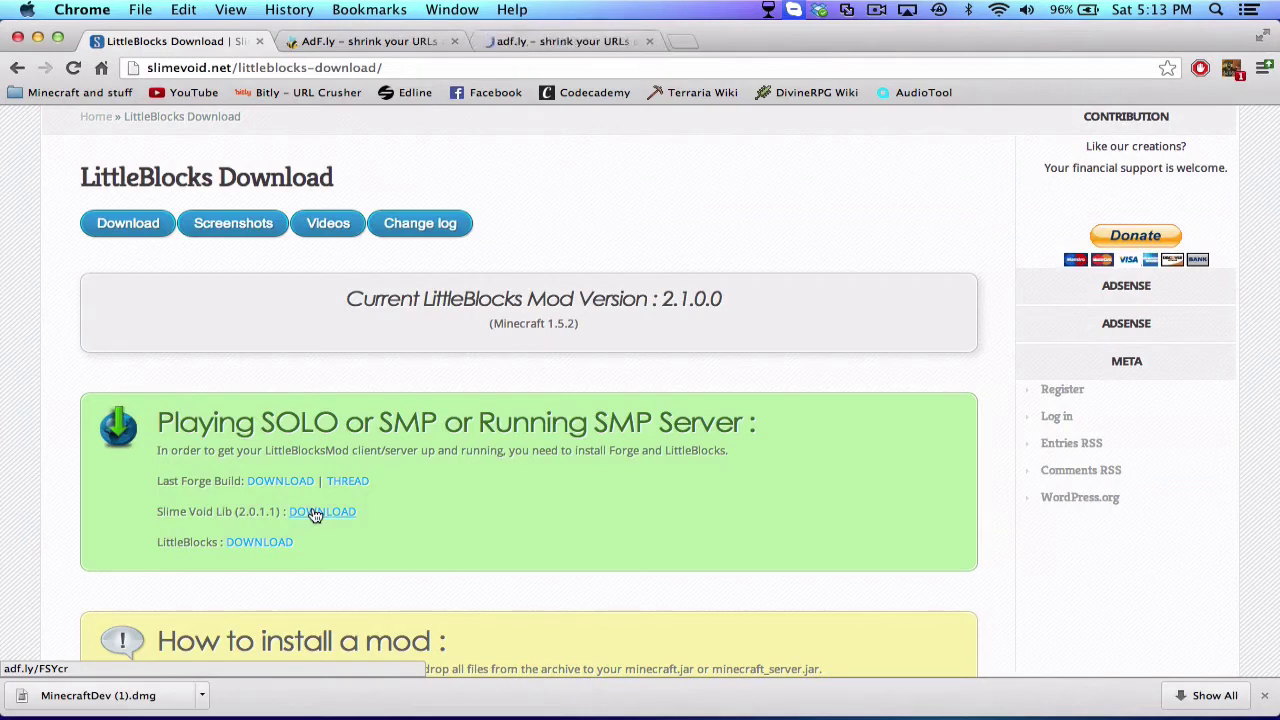
{"action": "left_click", "coordinate": [252, 548], "text": "super"}
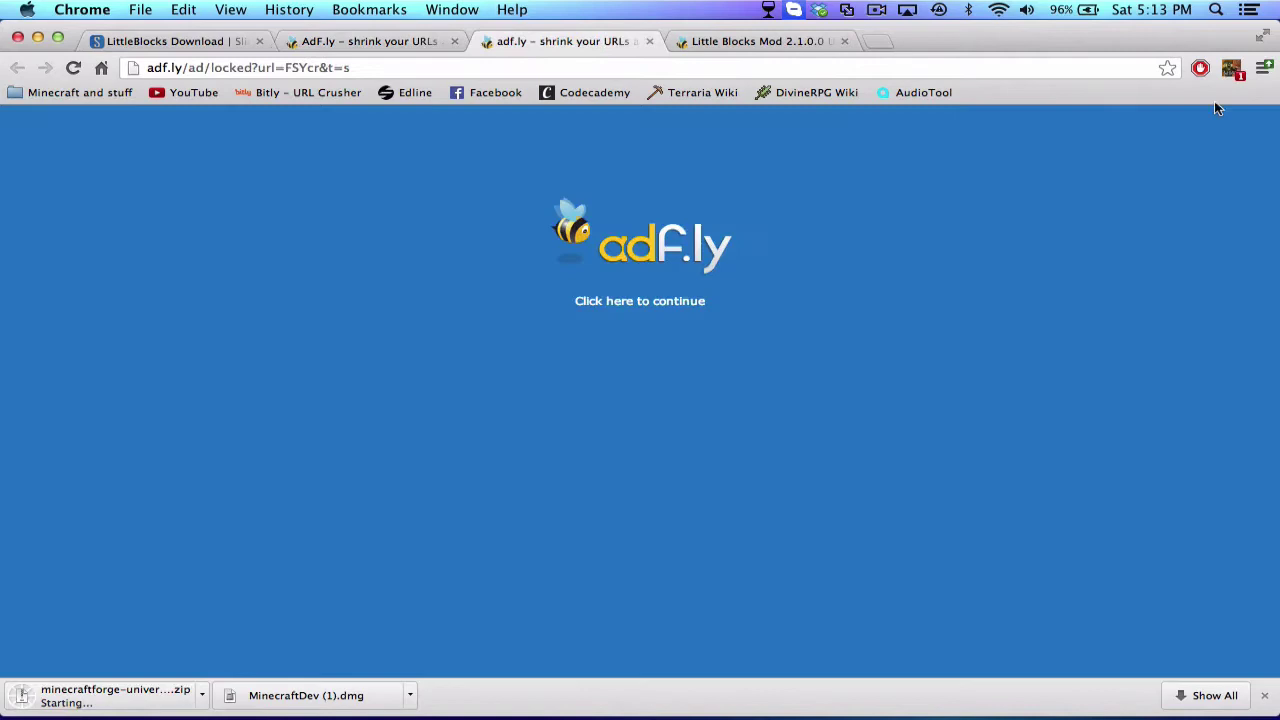
Download the LittleBlocks zip through its adf.ly page and continue past the locked adf.ly page for Slime Void Lib
{"action": "left_click", "coordinate": [585, 300]}
{"action": "left_click", "coordinate": [750, 41]}
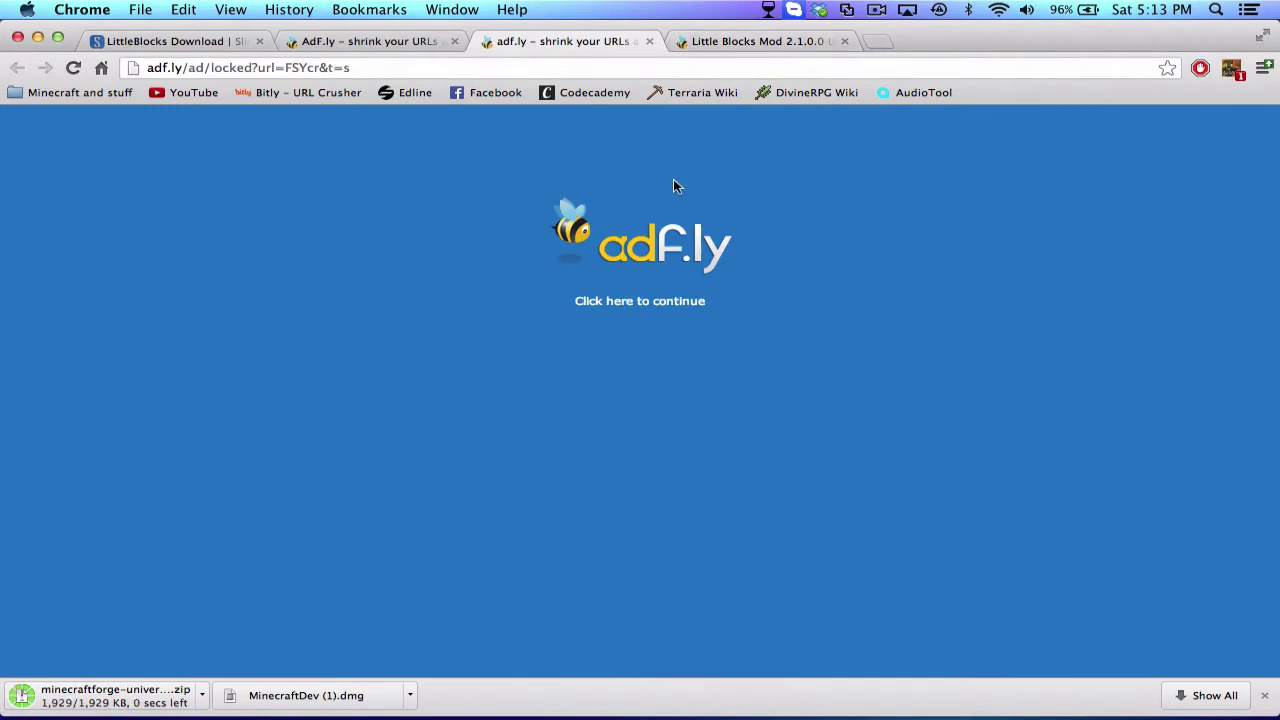
{"action": "left_click", "coordinate": [725, 41]}
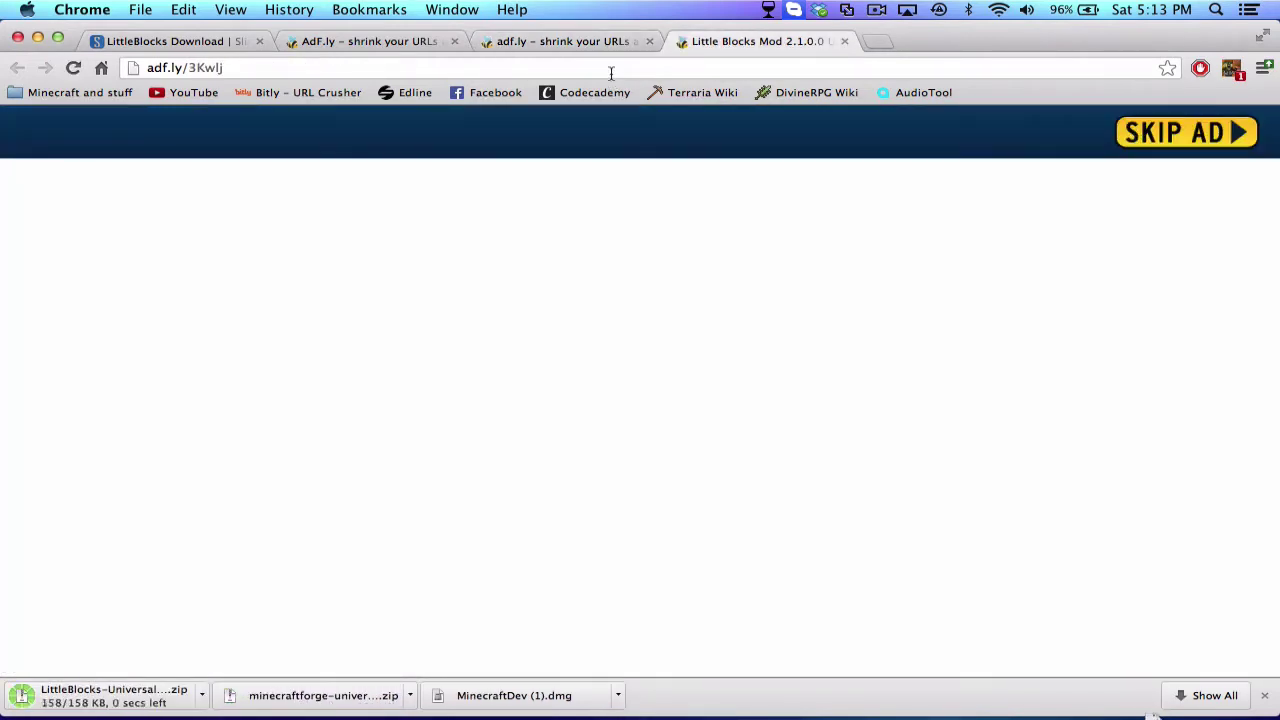
{"action": "left_click", "coordinate": [582, 41]}
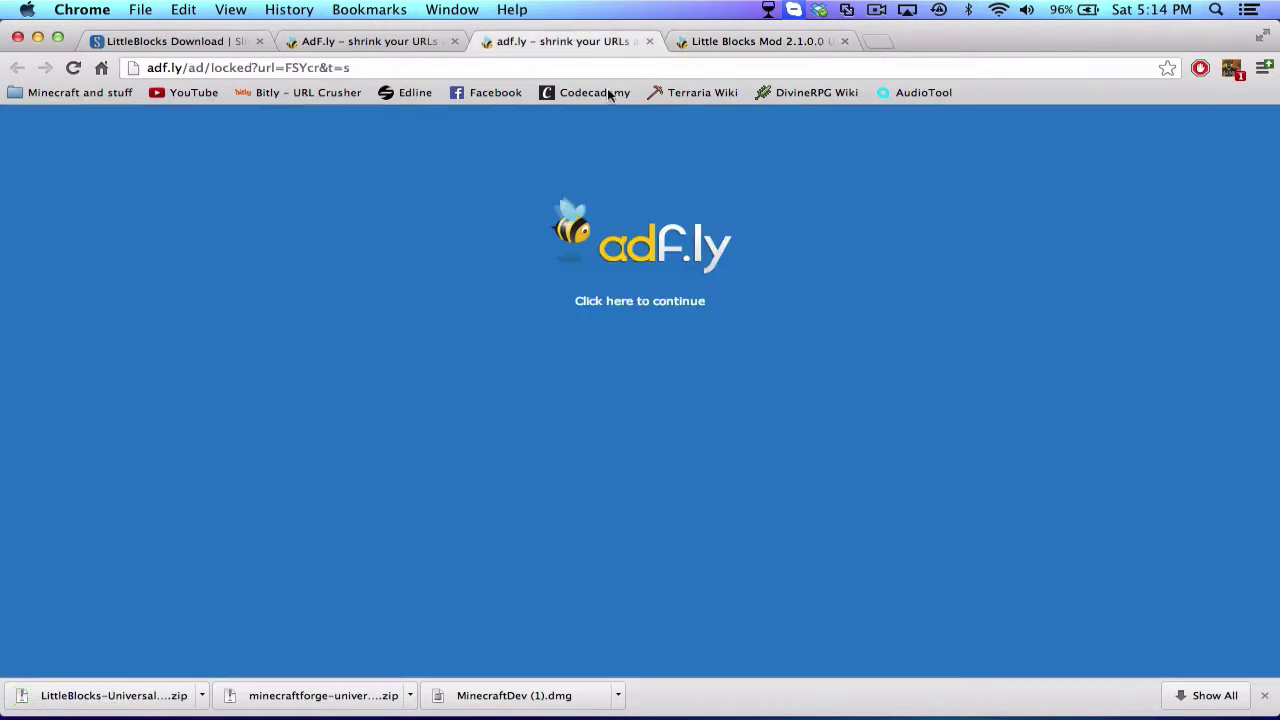
{"action": "left_click", "coordinate": [666, 303]}
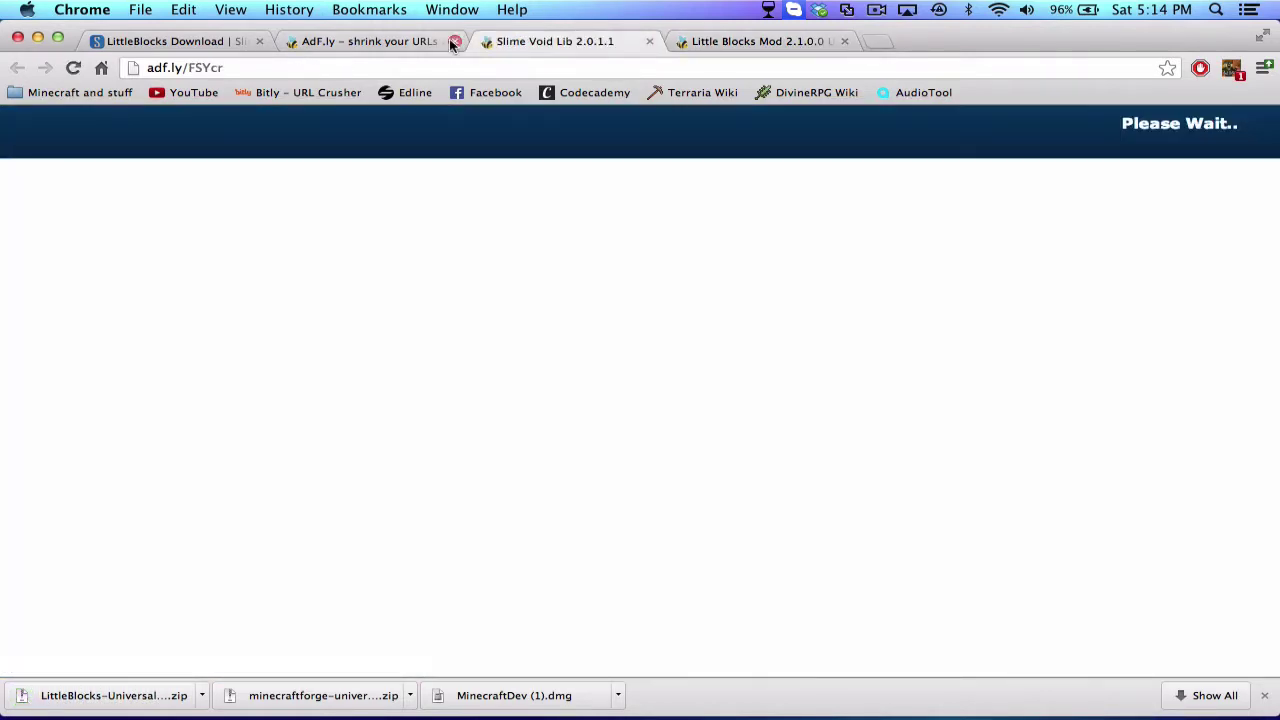
Close the other browser tabs while Slime Void Lib 2.0.1.1 downloads, and close the browser window once its zip arrives
{"action": "left_click", "coordinate": [454, 41]}
{"action": "left_click", "coordinate": [649, 41]}
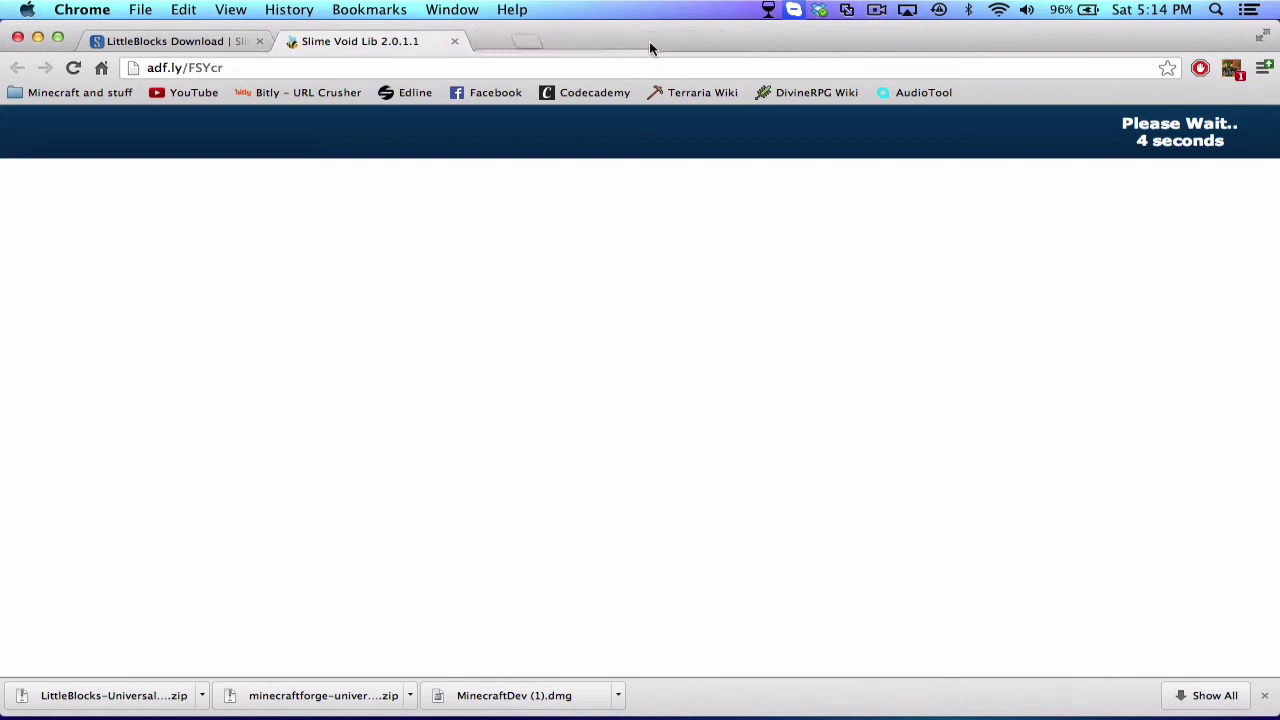
{"action": "left_click", "coordinate": [259, 41]}
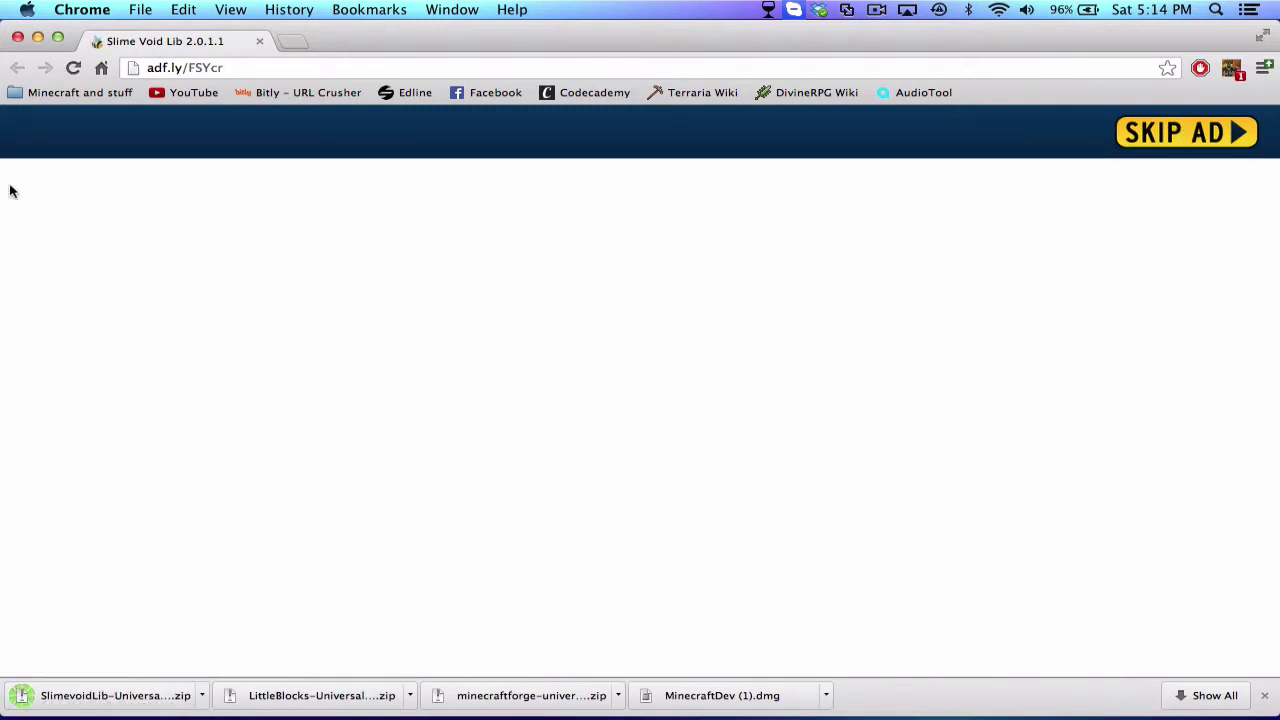
{"action": "left_click", "coordinate": [15, 38]}
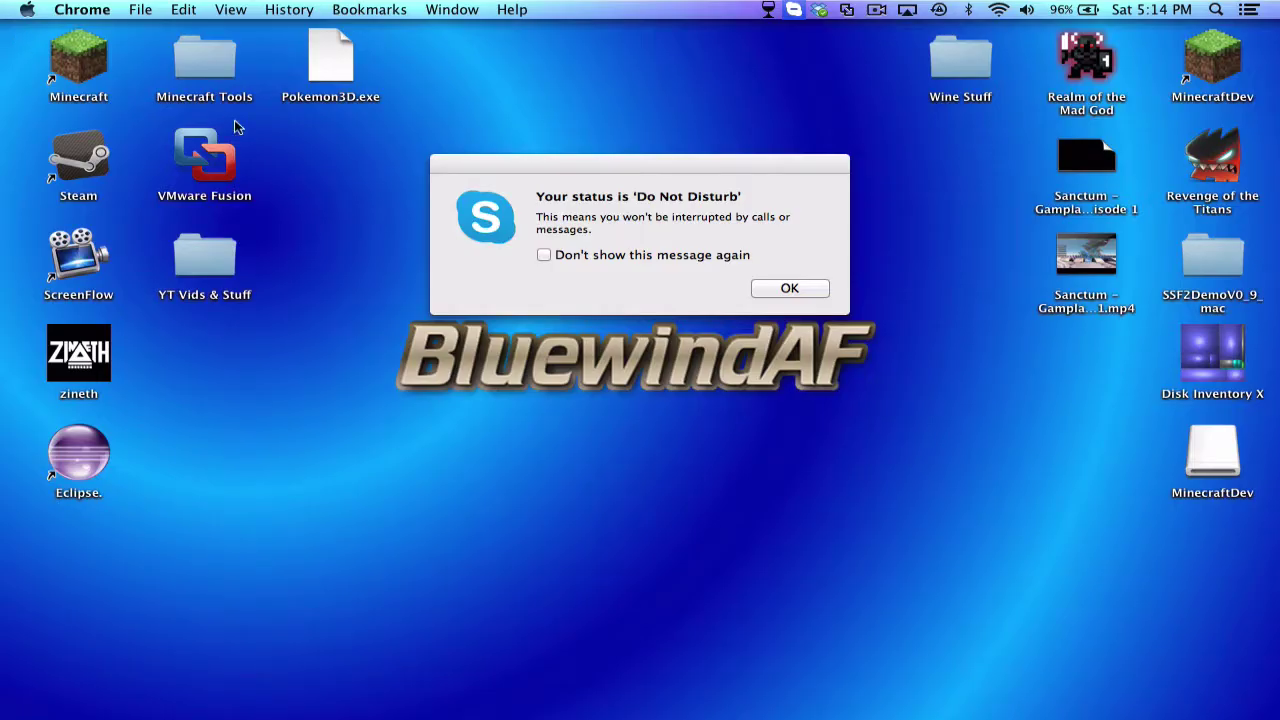
Dismiss the Skype status message and open the Application Support folder inside Library in Finder
{"action": "left_click", "coordinate": [779, 294]}
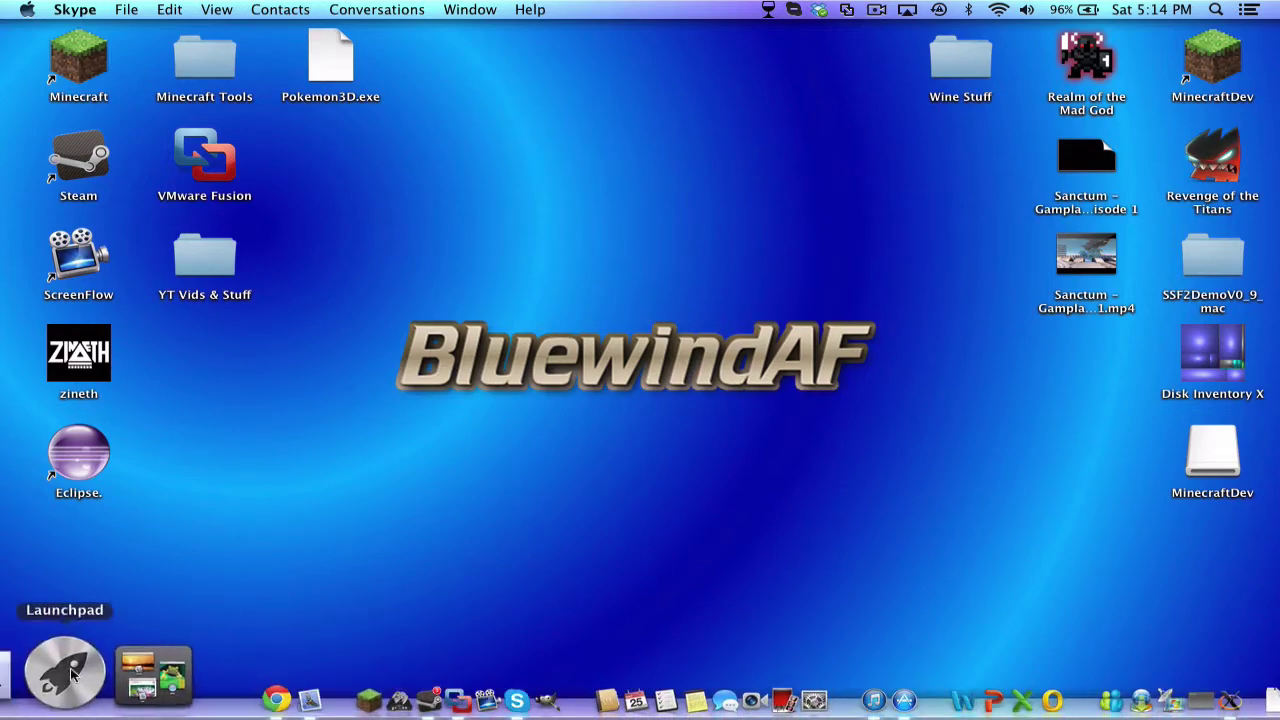
{"action": "left_click", "coordinate": [25, 690]}
{"action": "left_click", "coordinate": [322, 228]}
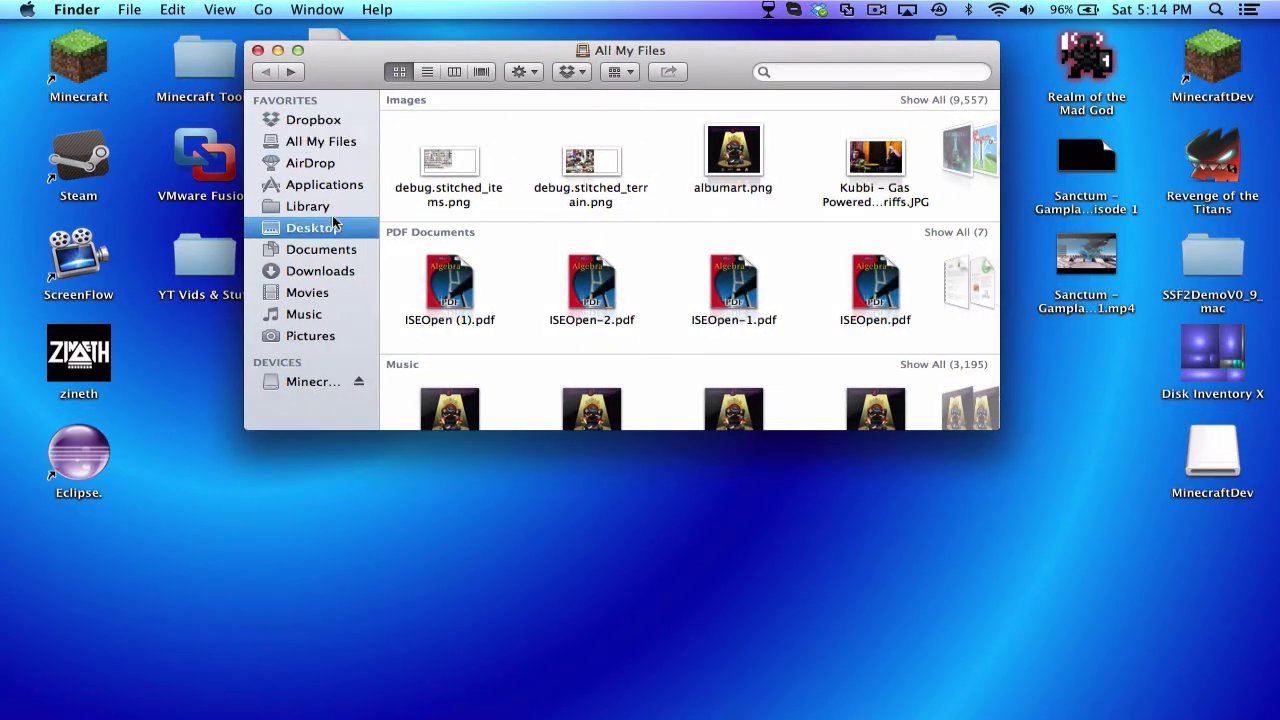
{"action": "left_click", "coordinate": [330, 206]}
{"action": "double_click", "coordinate": [712, 128]}
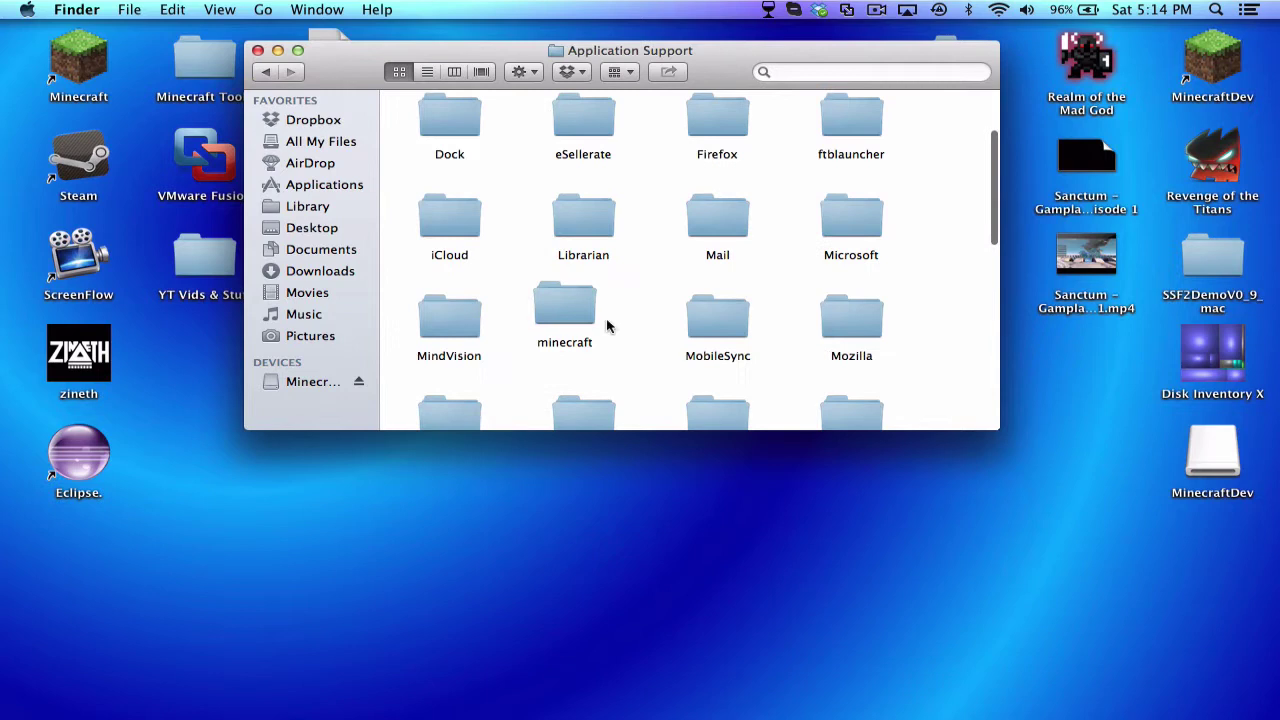
{"action": "left_click", "coordinate": [557, 311]}
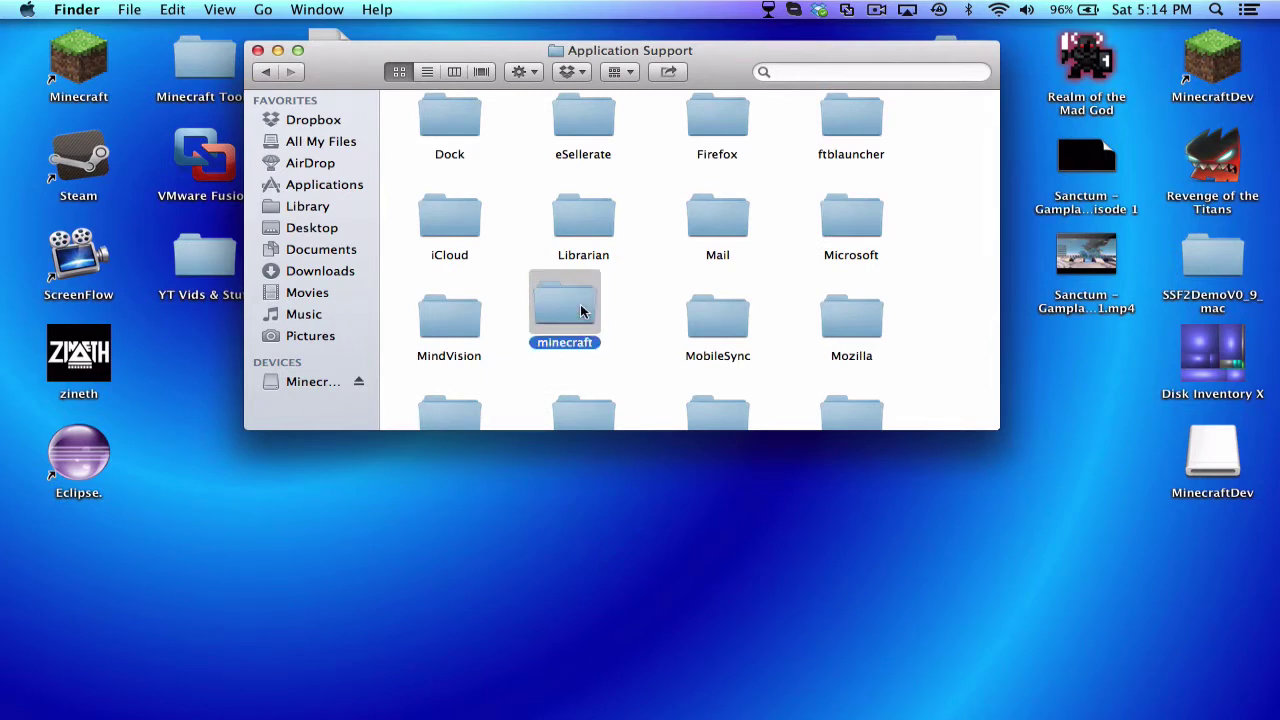
{"action": "left_click_drag", "start_coordinate": [580, 311], "coordinate": [275, 527]}
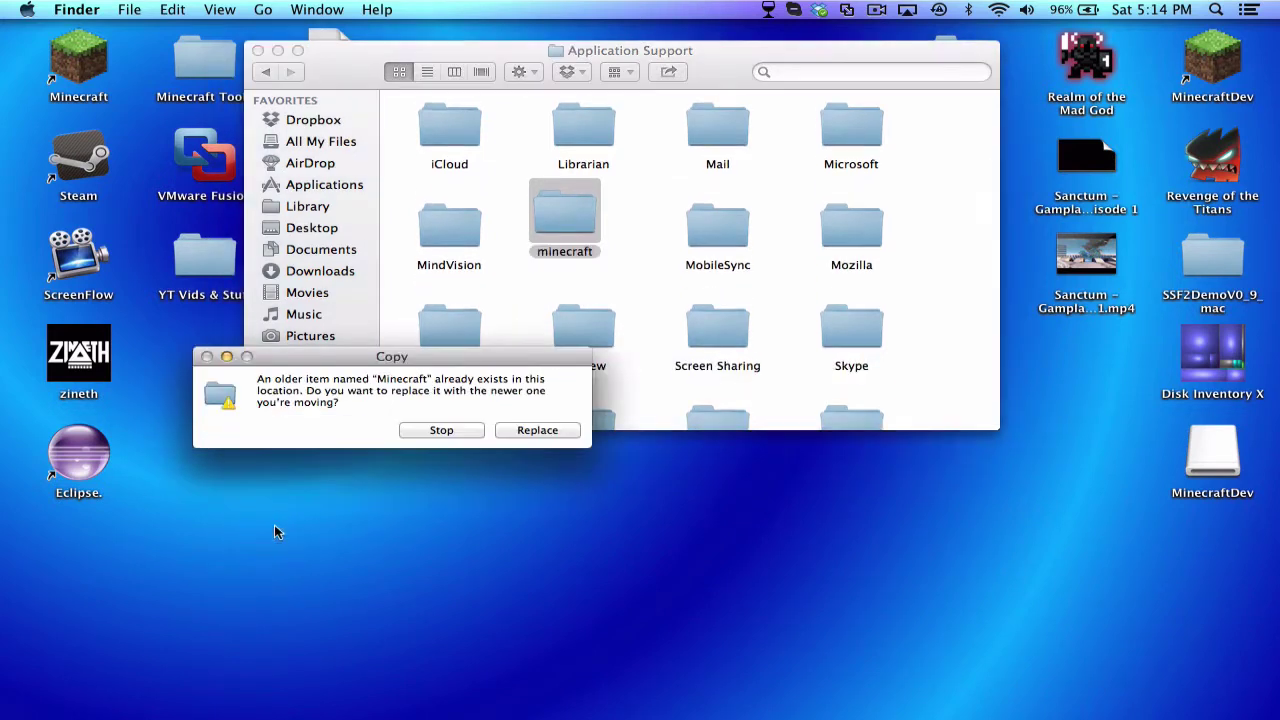
{"action": "left_click", "coordinate": [476, 432]}
{"action": "double_click", "coordinate": [566, 258]}
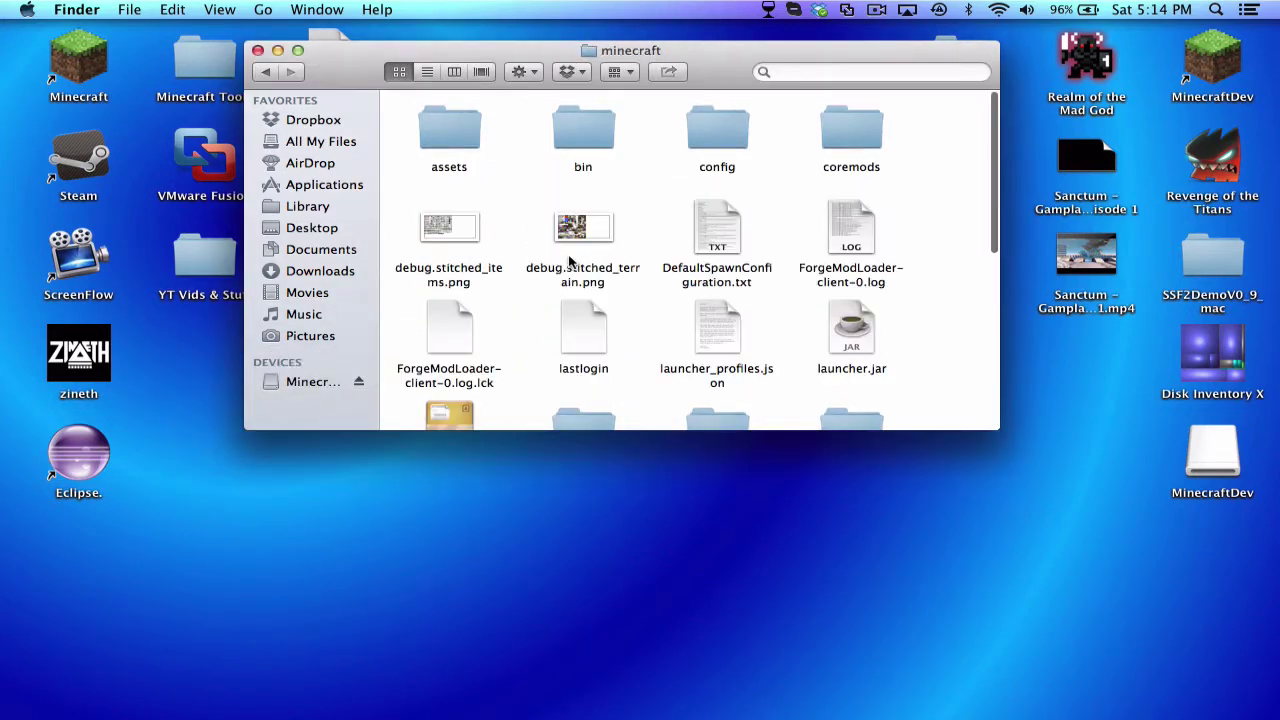
{"action": "left_click", "coordinate": [266, 71]}
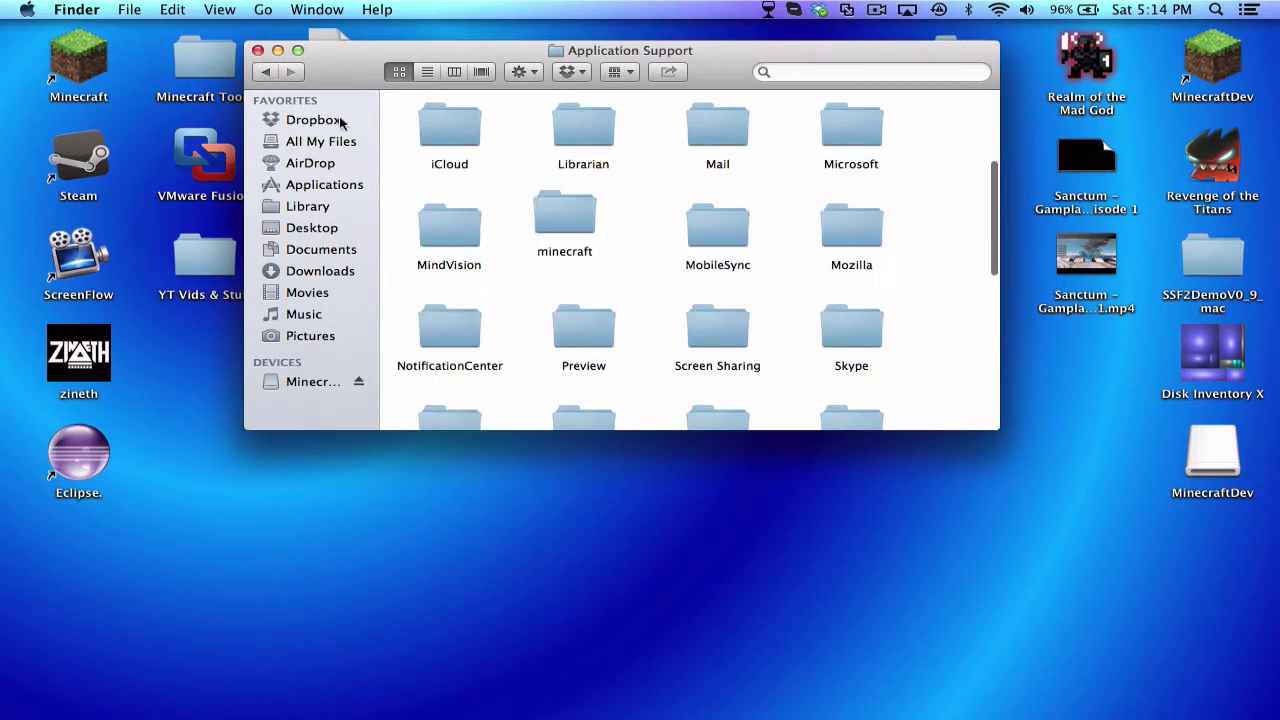
Rename the minecraft folder in Application Support as minecraft(VOID) and move it to the desktop
{"action": "left_click", "coordinate": [556, 250]}
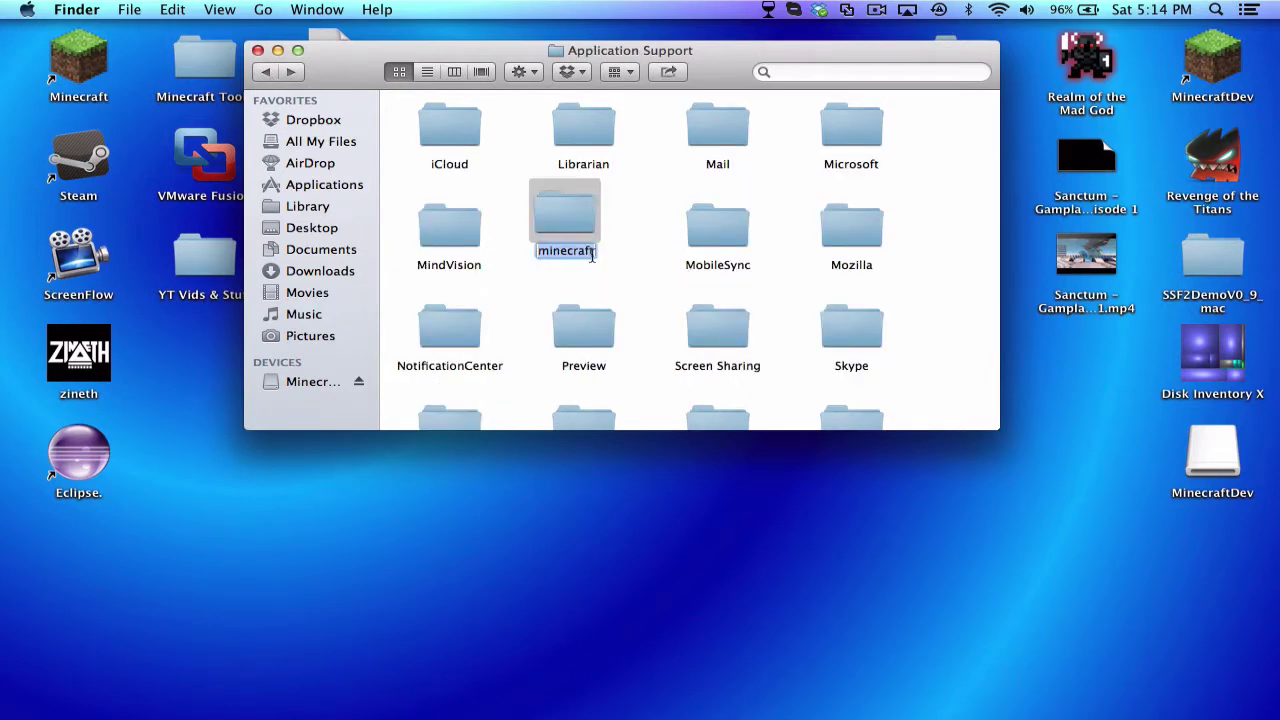
{"action": "type", "text": "(V"}
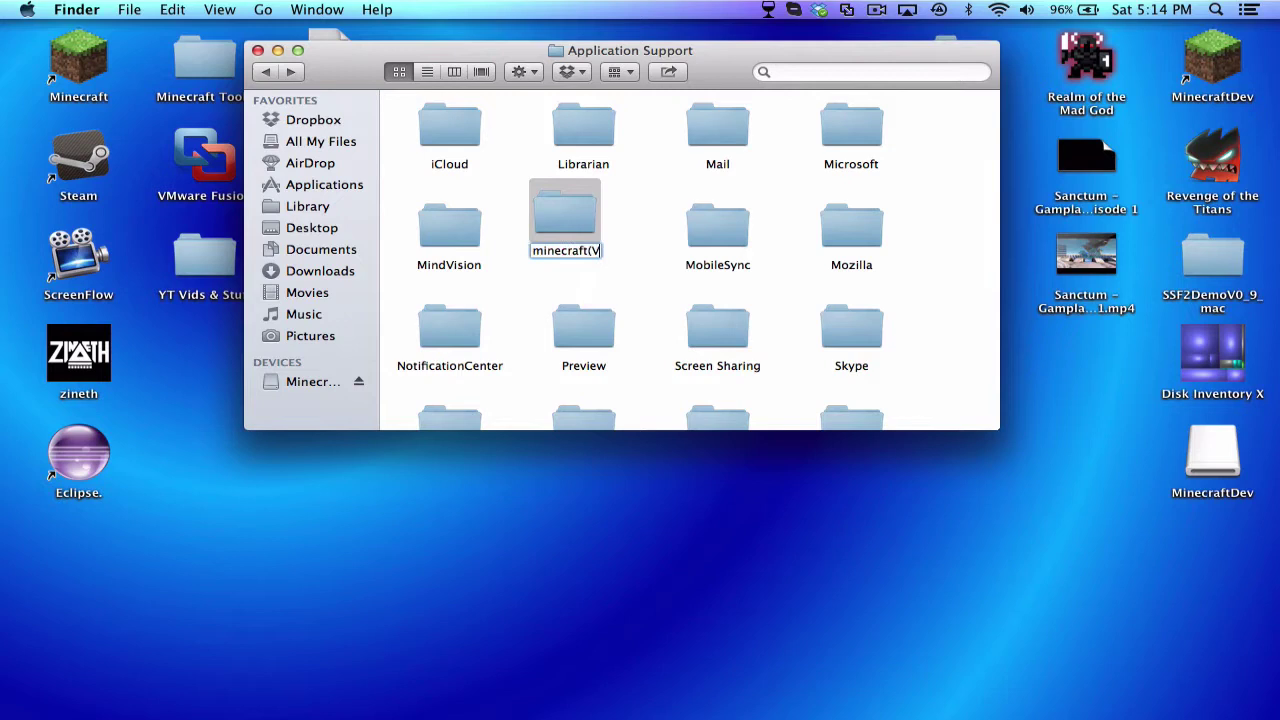
{"action": "type", "text": "OID)"}
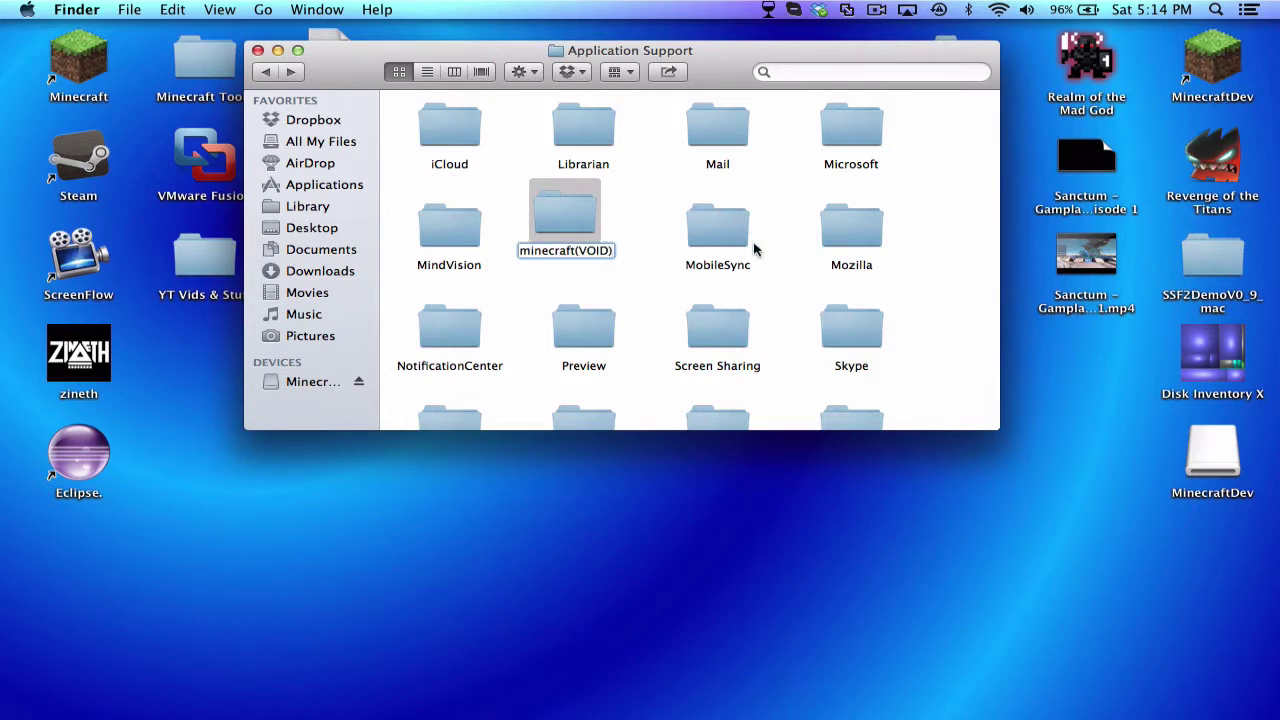
{"action": "key", "text": "Return"}
{"action": "left_click_drag", "start_coordinate": [565, 220], "coordinate": [205, 455]}
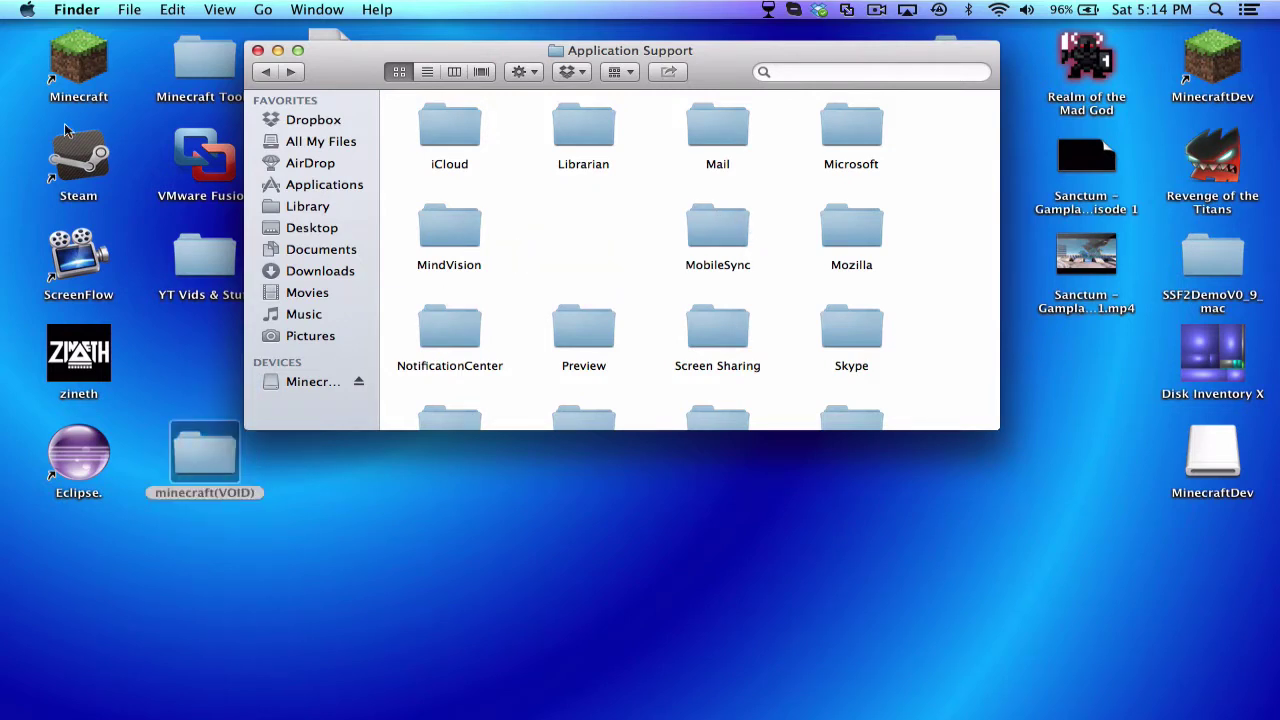
Close the Application Support window and move minecraft(VOID) from the desktop into the Minecraft Tools folder, opening that folder to check
{"action": "left_click", "coordinate": [64, 58]}
{"action": "left_click", "coordinate": [185, 464]}
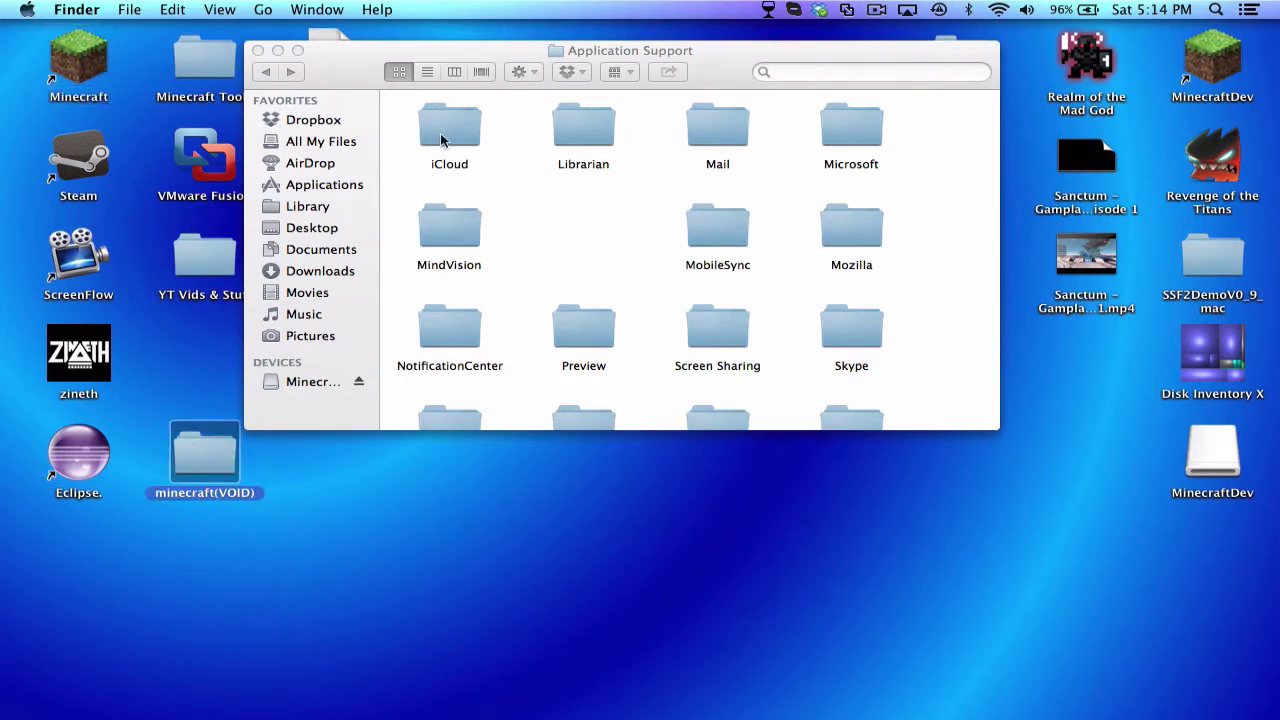
{"action": "left_click", "coordinate": [257, 51]}
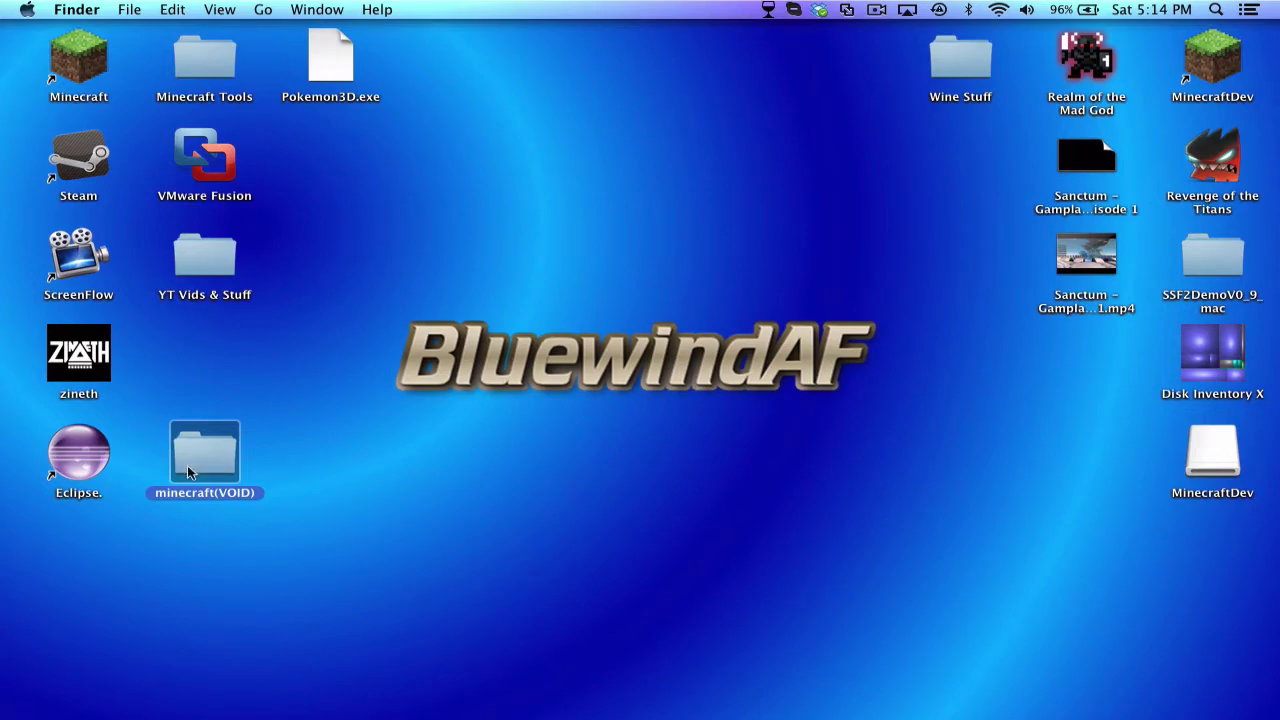
{"action": "left_click_drag", "start_coordinate": [187, 465], "coordinate": [201, 55]}
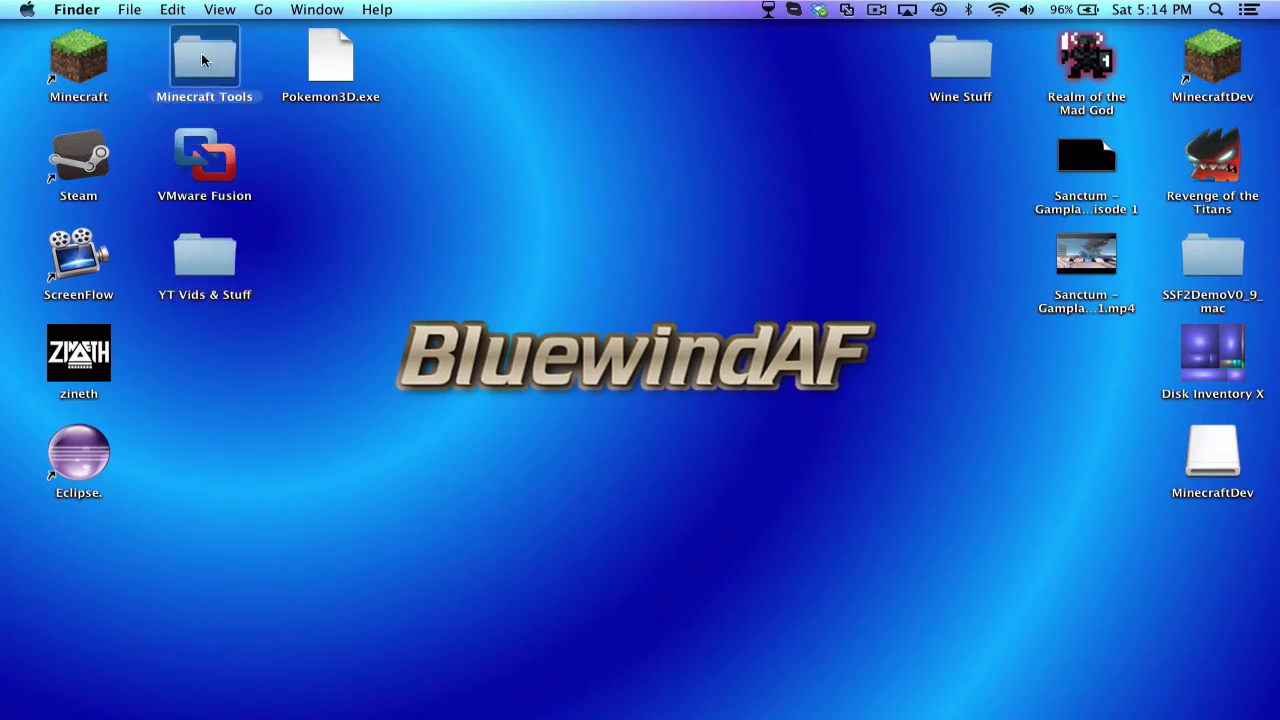
{"action": "double_click", "coordinate": [201, 60]}
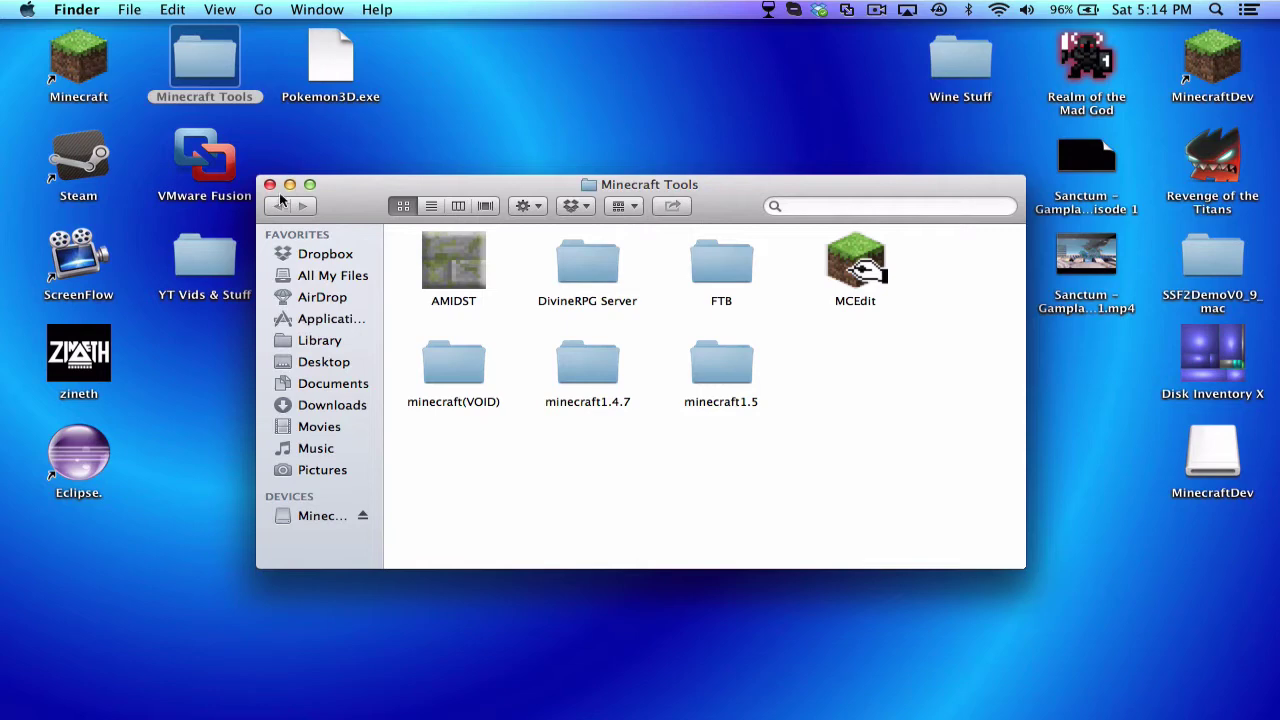
Close the Minecraft Tools window, launch Minecraft, log in with the account password, and maximize the game window
{"action": "left_click", "coordinate": [270, 184]}
{"action": "double_click", "coordinate": [80, 56]}
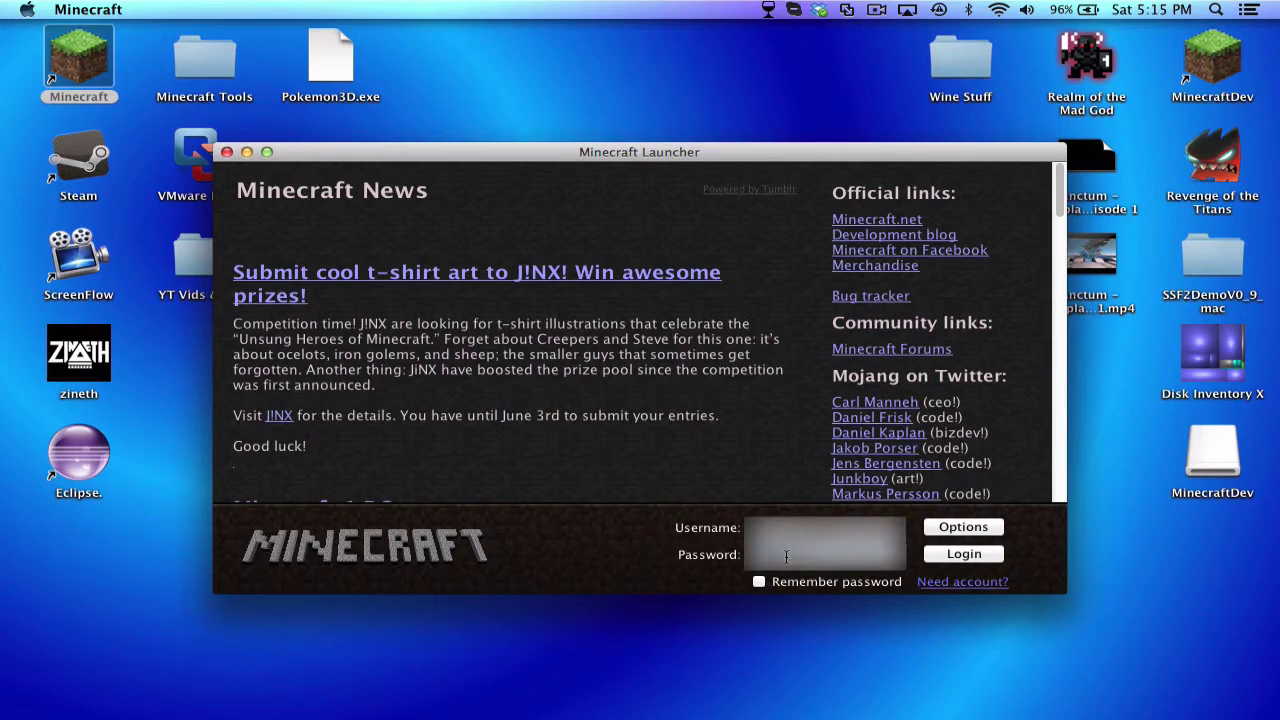
{"action": "key", "text": "Return"}
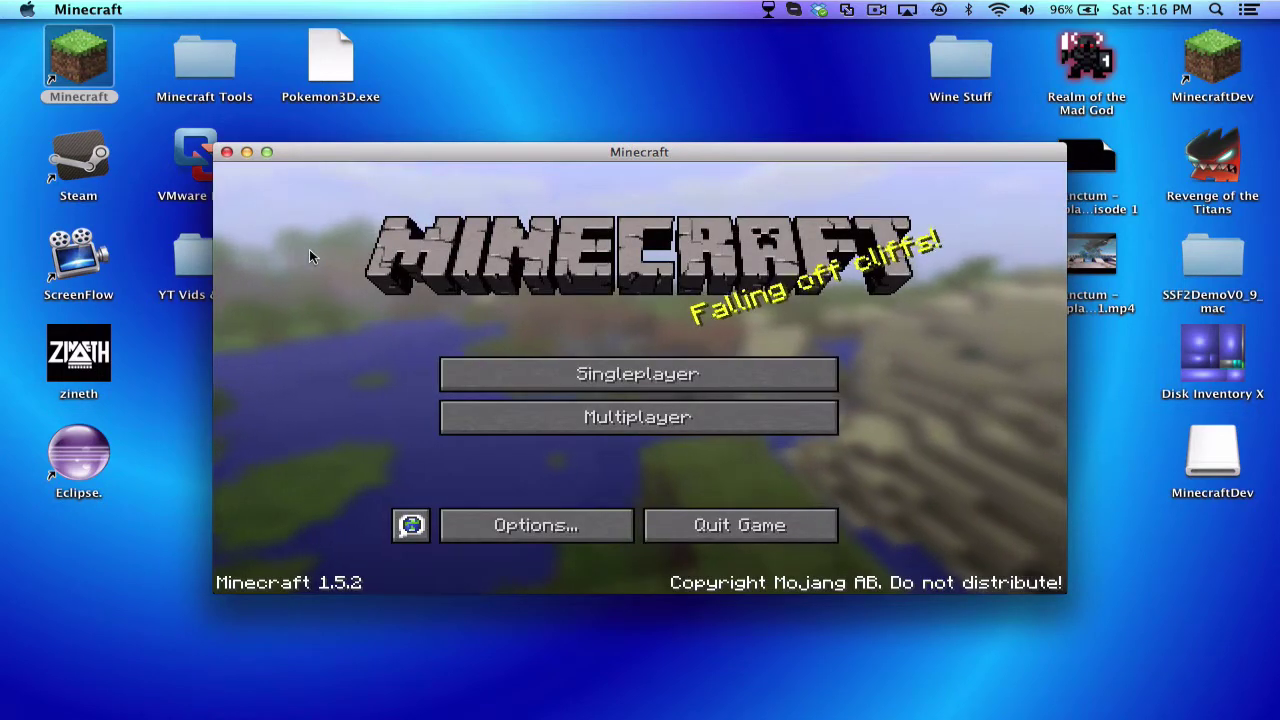
{"action": "left_click", "coordinate": [267, 152]}
View the singleplayer world list and the multiplayer server list, returning to the main menu after each
{"action": "left_click", "coordinate": [638, 371]}
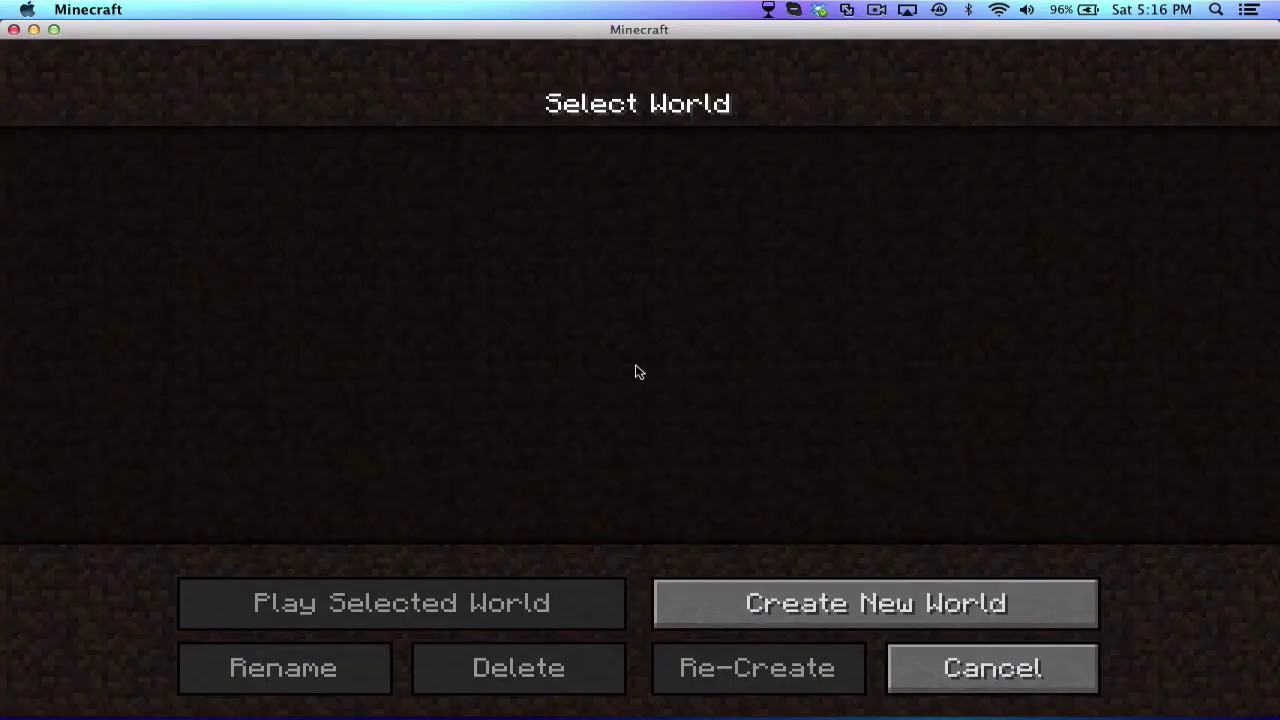
{"action": "left_click", "coordinate": [995, 668]}
{"action": "left_click", "coordinate": [710, 430]}
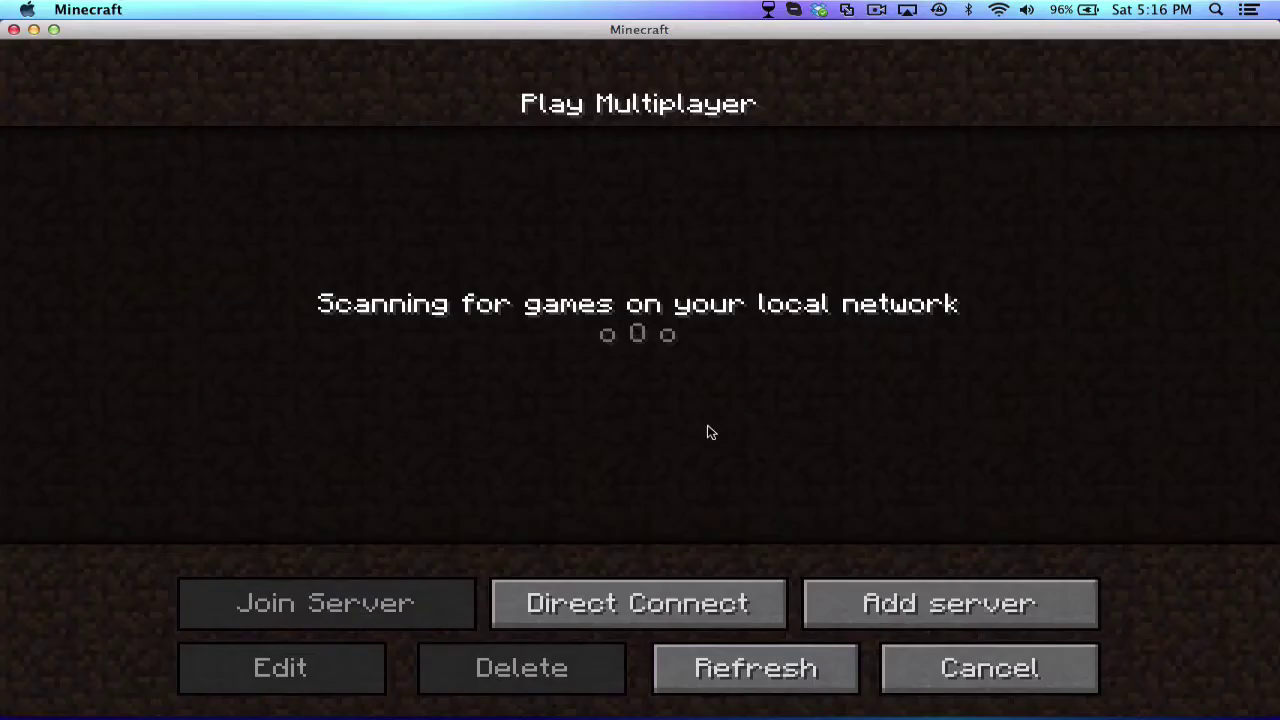
{"action": "left_click", "coordinate": [897, 652]}
Set the render distance to Normal in the game's video settings
{"action": "left_click", "coordinate": [568, 590]}
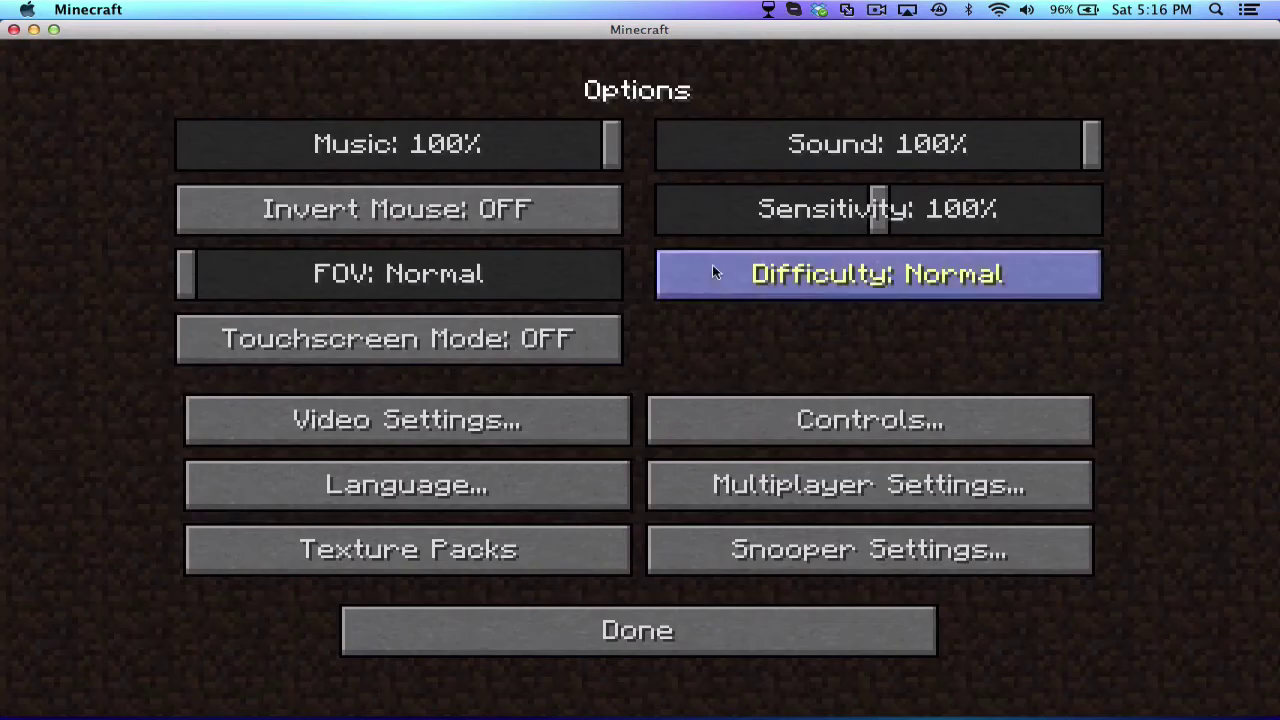
{"action": "left_click", "coordinate": [575, 418]}
{"action": "left_click", "coordinate": [782, 135]}
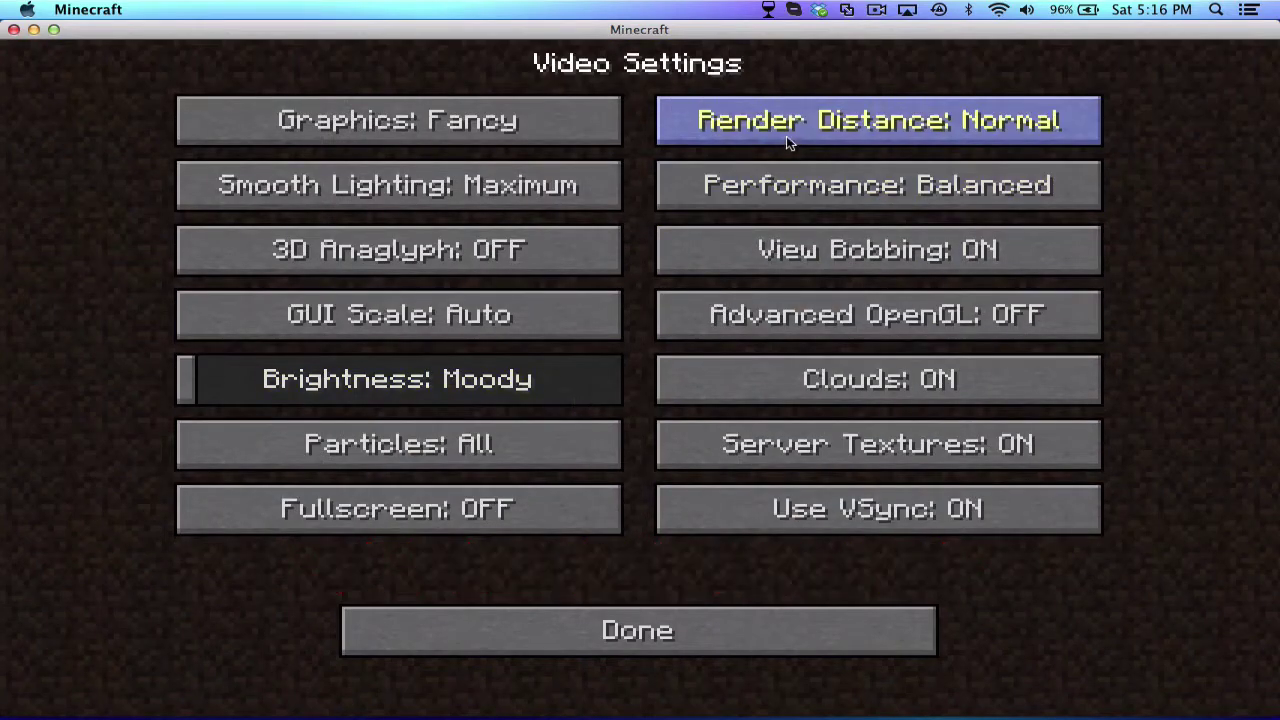
{"action": "left_click", "coordinate": [718, 121]}
{"action": "left_click", "coordinate": [722, 122]}
{"action": "left_click", "coordinate": [724, 122]}
{"action": "left_click", "coordinate": [728, 123]}
{"action": "left_click", "coordinate": [734, 124]}
{"action": "left_click", "coordinate": [734, 124]}
{"action": "left_click", "coordinate": [734, 124]}
{"action": "left_click", "coordinate": [734, 124]}
Set graphics to Fast and brightness to Bright, and confirm the video settings
{"action": "left_click", "coordinate": [558, 138]}
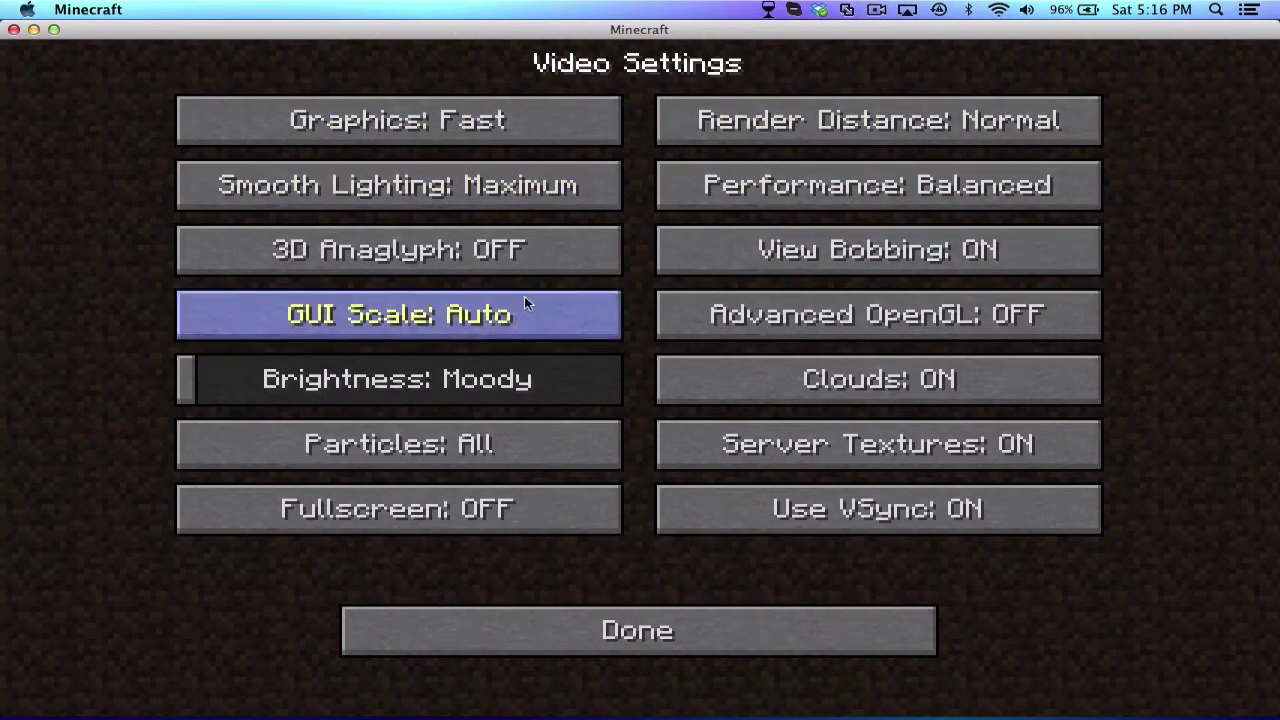
{"action": "left_click_drag", "start_coordinate": [445, 379], "coordinate": [990, 379]}
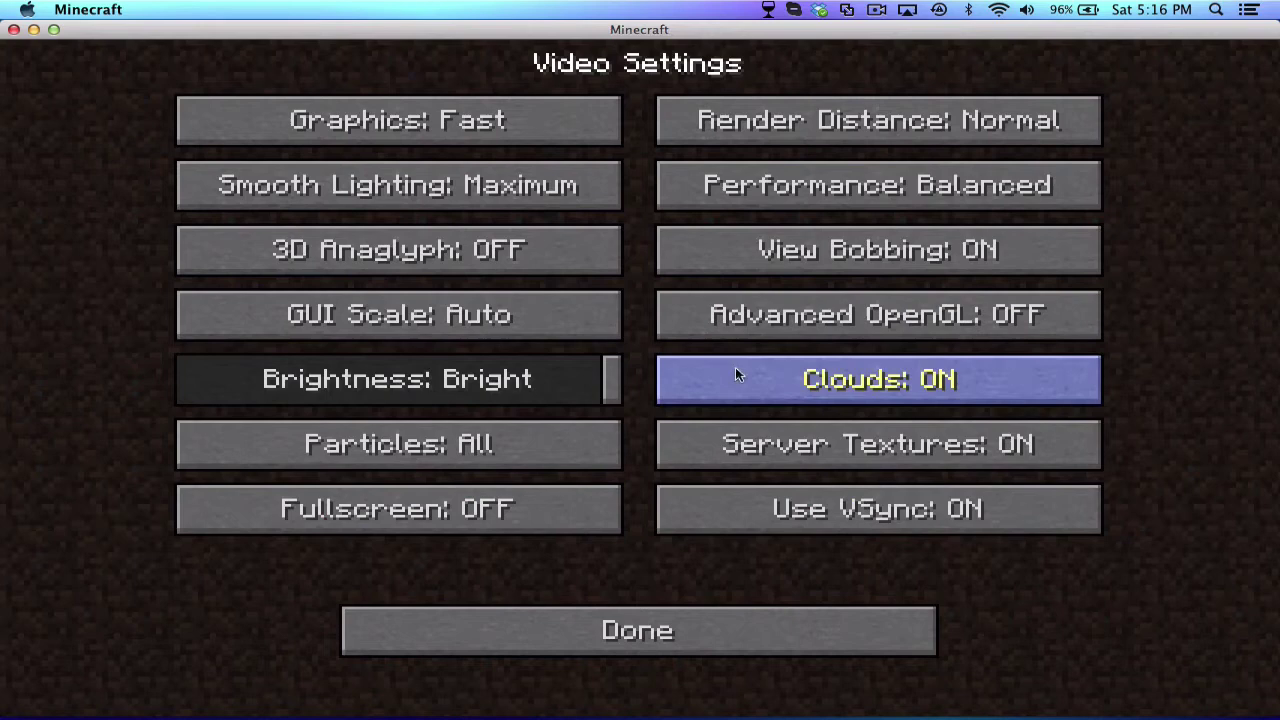
{"action": "left_click", "coordinate": [676, 630]}
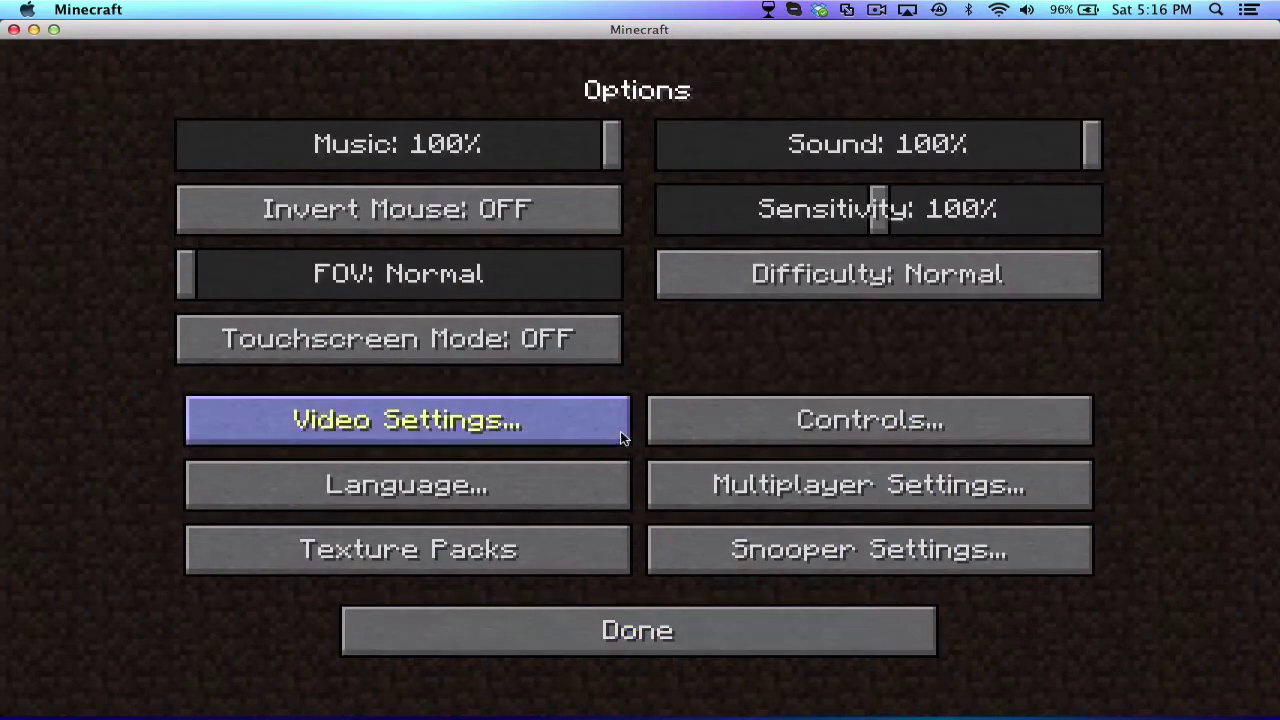
Set the GUI scale to Normal in the video settings, return to the main menu and quit the game
{"action": "left_click", "coordinate": [584, 440]}
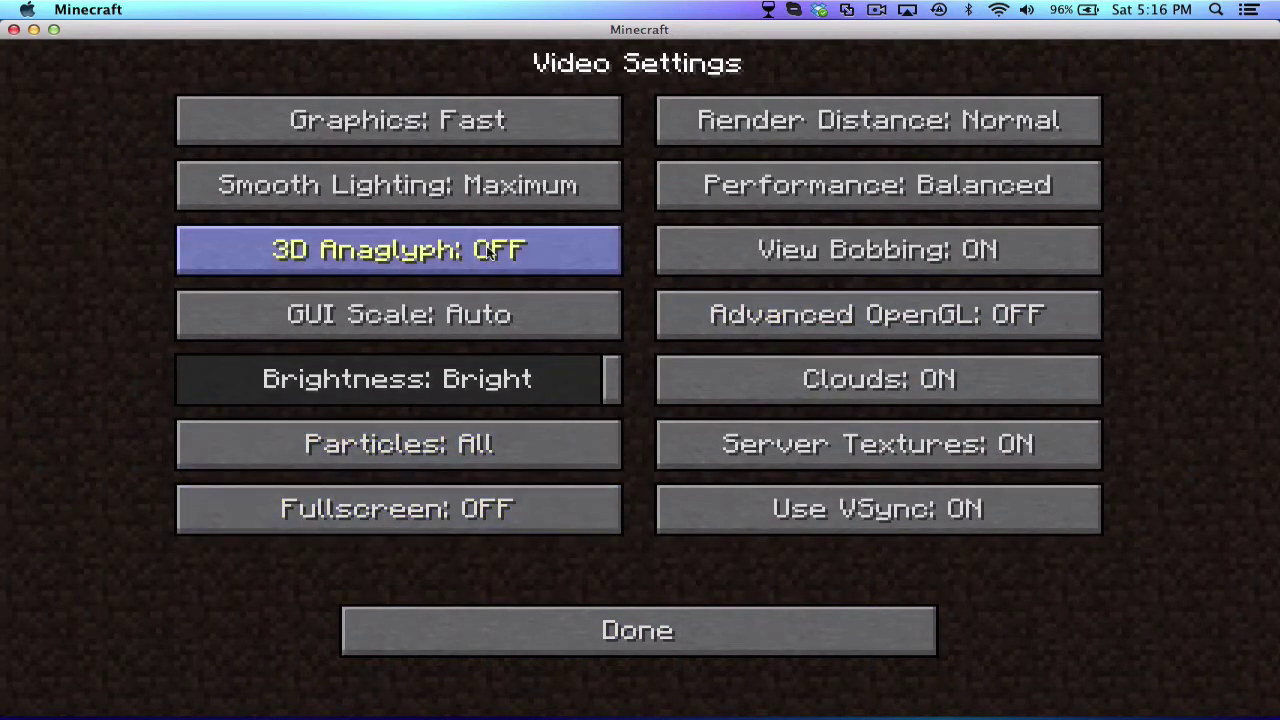
{"action": "left_click", "coordinate": [491, 314]}
{"action": "left_click", "coordinate": [500, 196]}
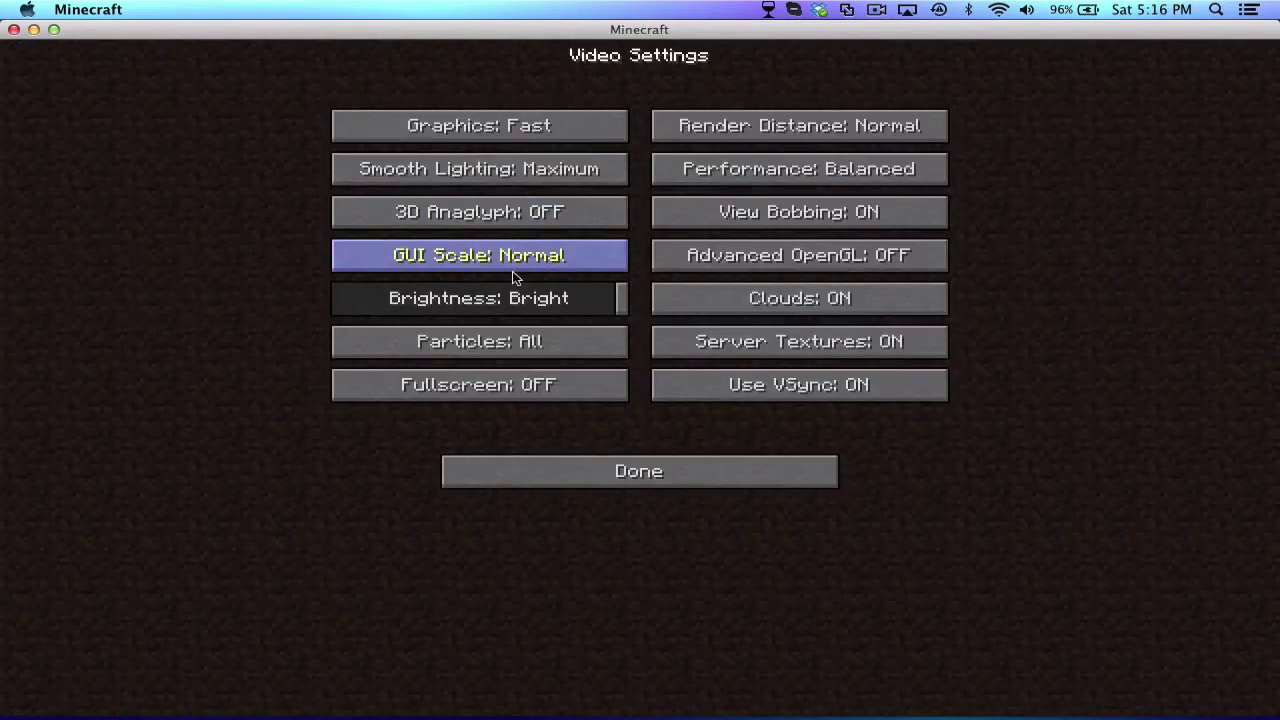
{"action": "left_click", "coordinate": [563, 458]}
{"action": "left_click", "coordinate": [565, 462]}
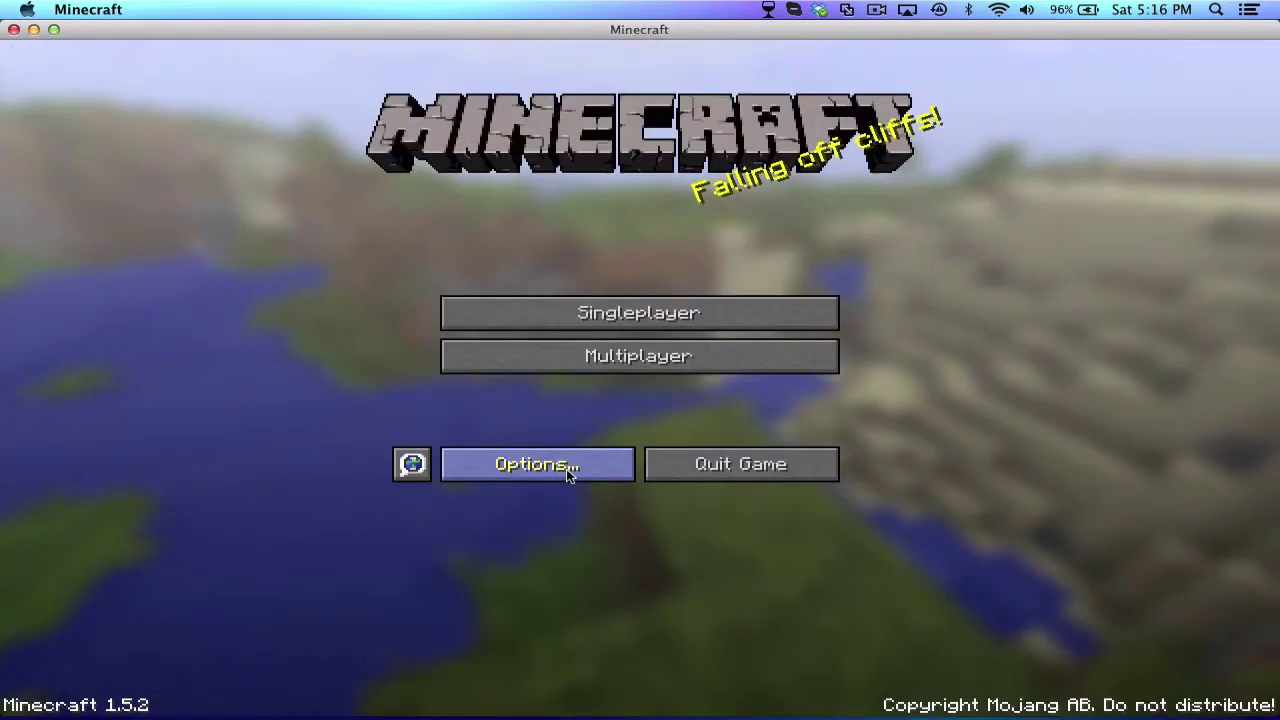
{"action": "left_click", "coordinate": [677, 470]}
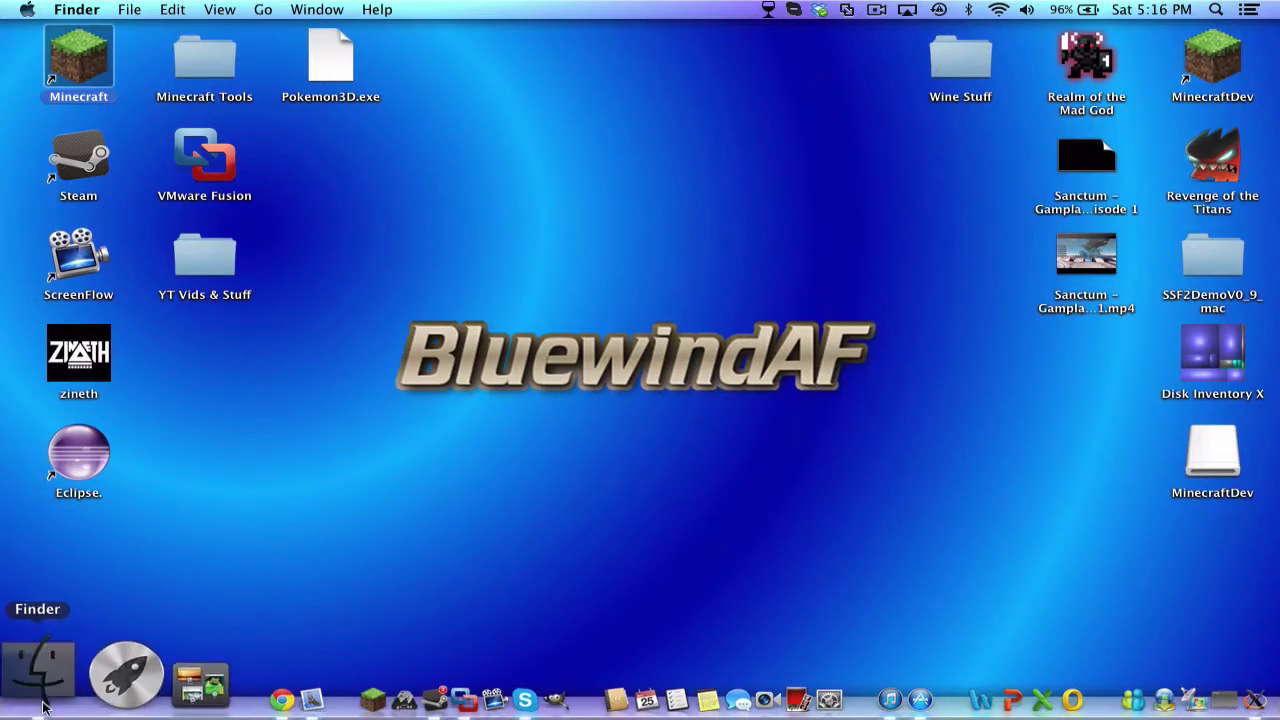
In Finder, open the bin folder of the new minecraft folder inside Library's Application Support
{"action": "left_click", "coordinate": [38, 664]}
{"action": "left_click", "coordinate": [330, 206]}
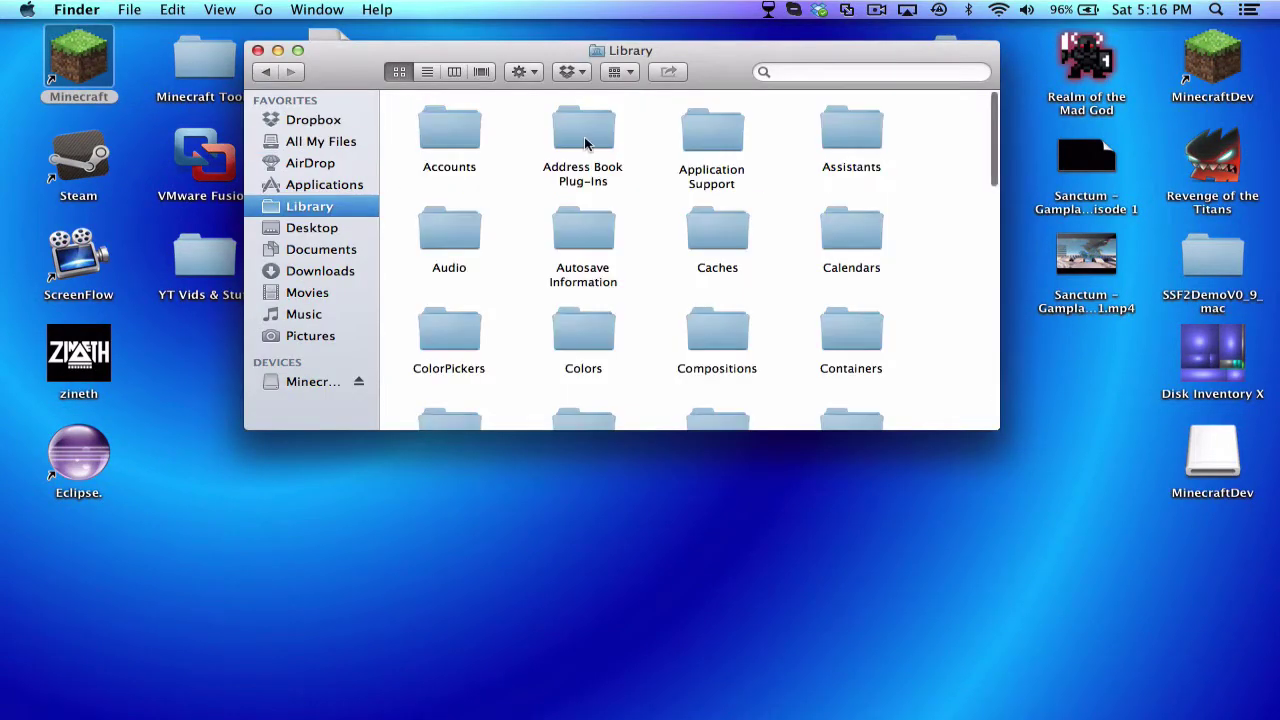
{"action": "double_click", "coordinate": [584, 138]}
{"action": "left_click", "coordinate": [265, 72]}
{"action": "double_click", "coordinate": [724, 140]}
{"action": "scroll", "coordinate": [538, 333], "scroll_direction": "down", "scroll_amount": 5}
{"action": "double_click", "coordinate": [611, 237]}
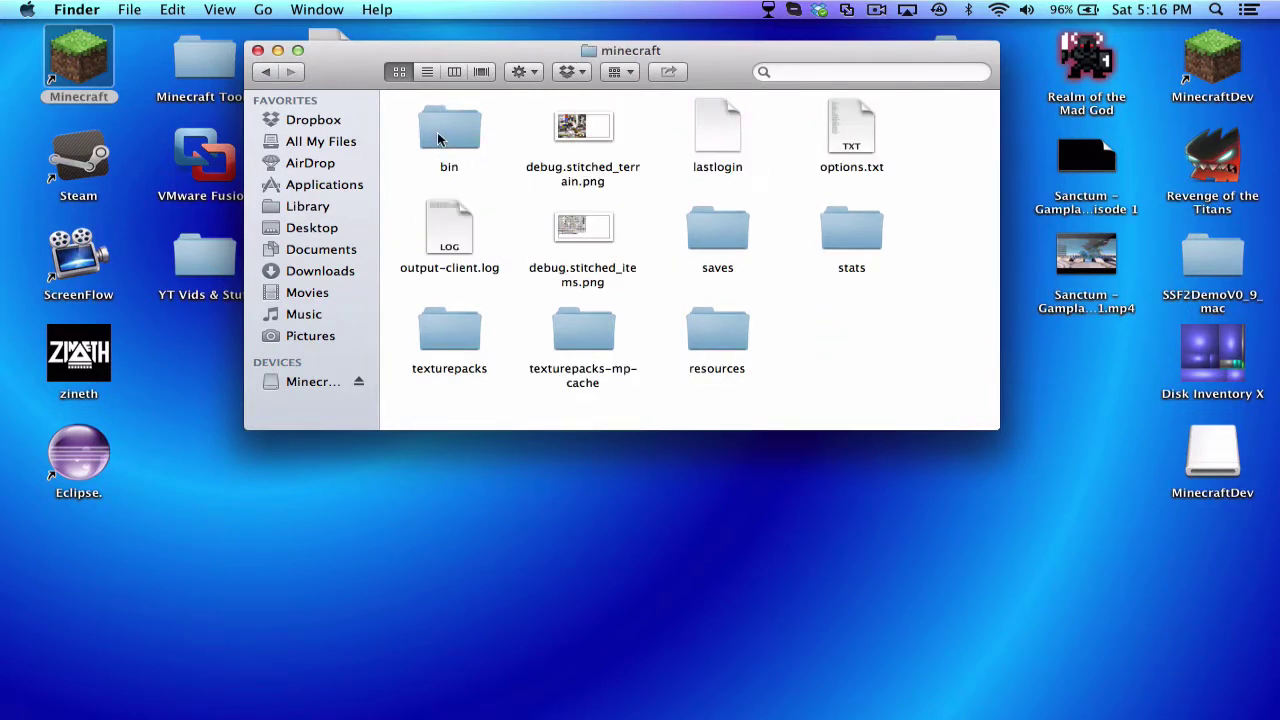
{"action": "double_click", "coordinate": [446, 141]}
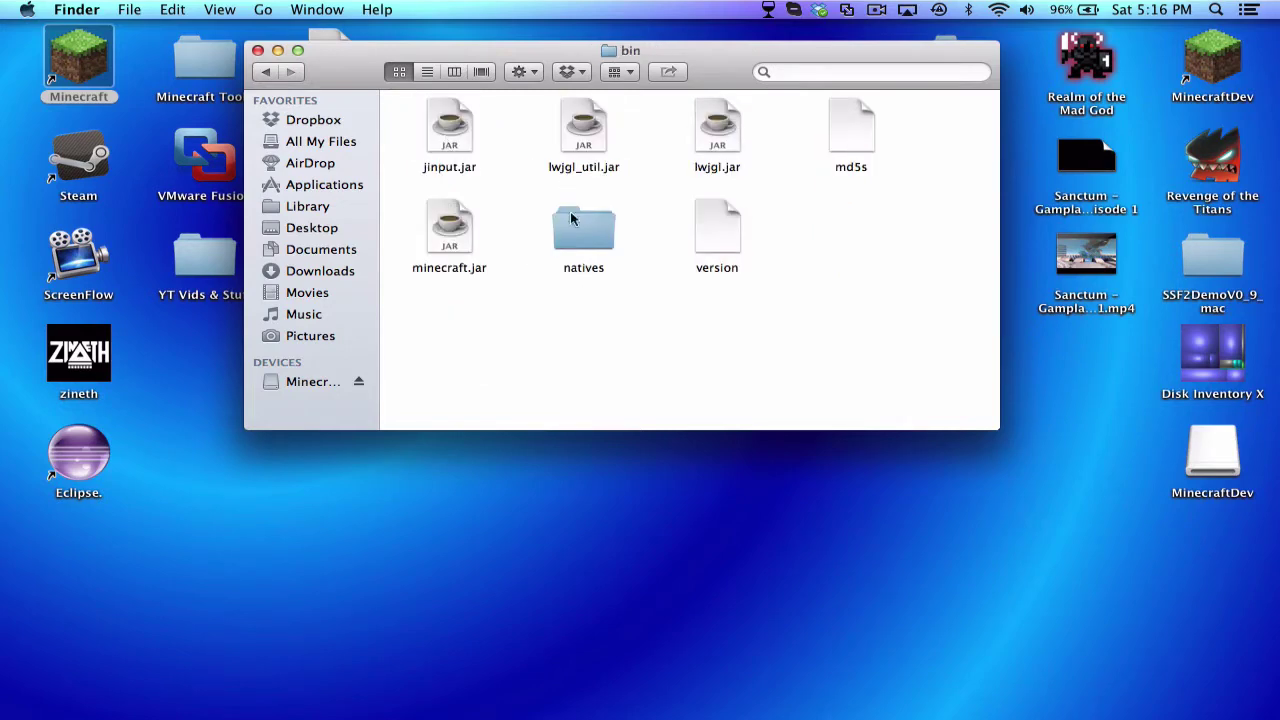
Extract minecraft.jar in the bin folder with The Unarchiver
{"action": "right_click", "coordinate": [441, 234]}
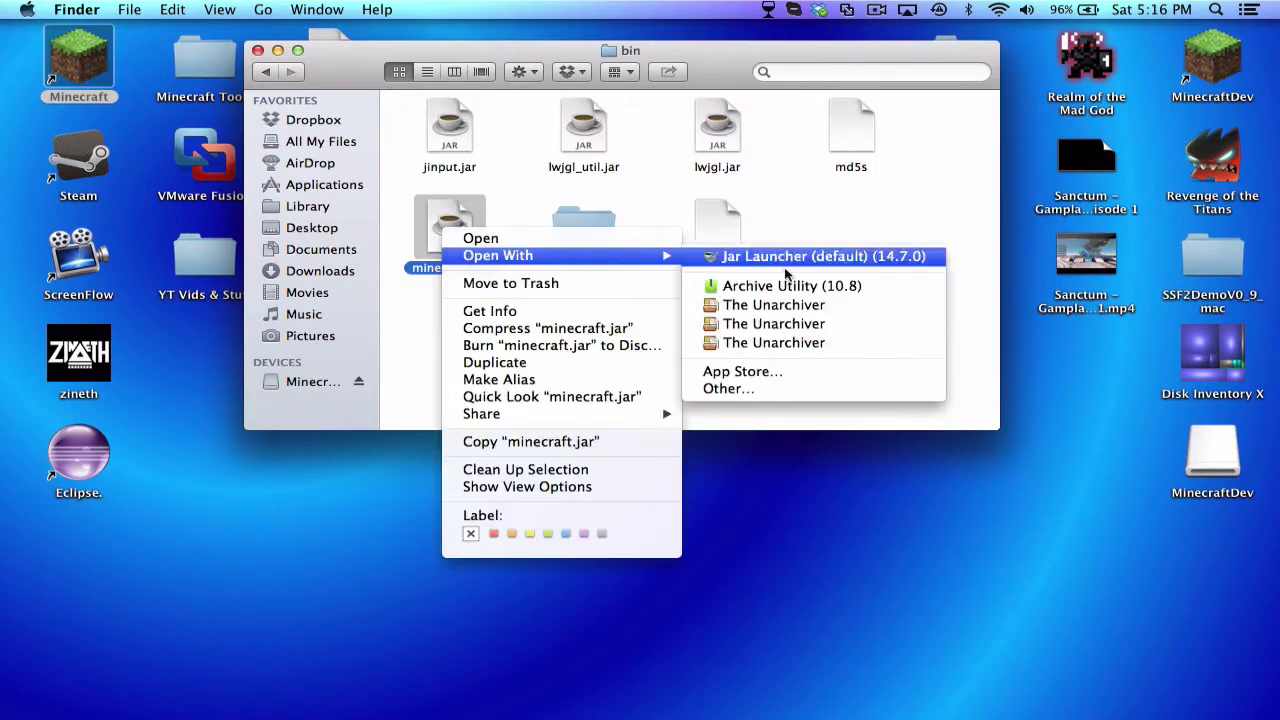
{"action": "left_click", "coordinate": [790, 323]}
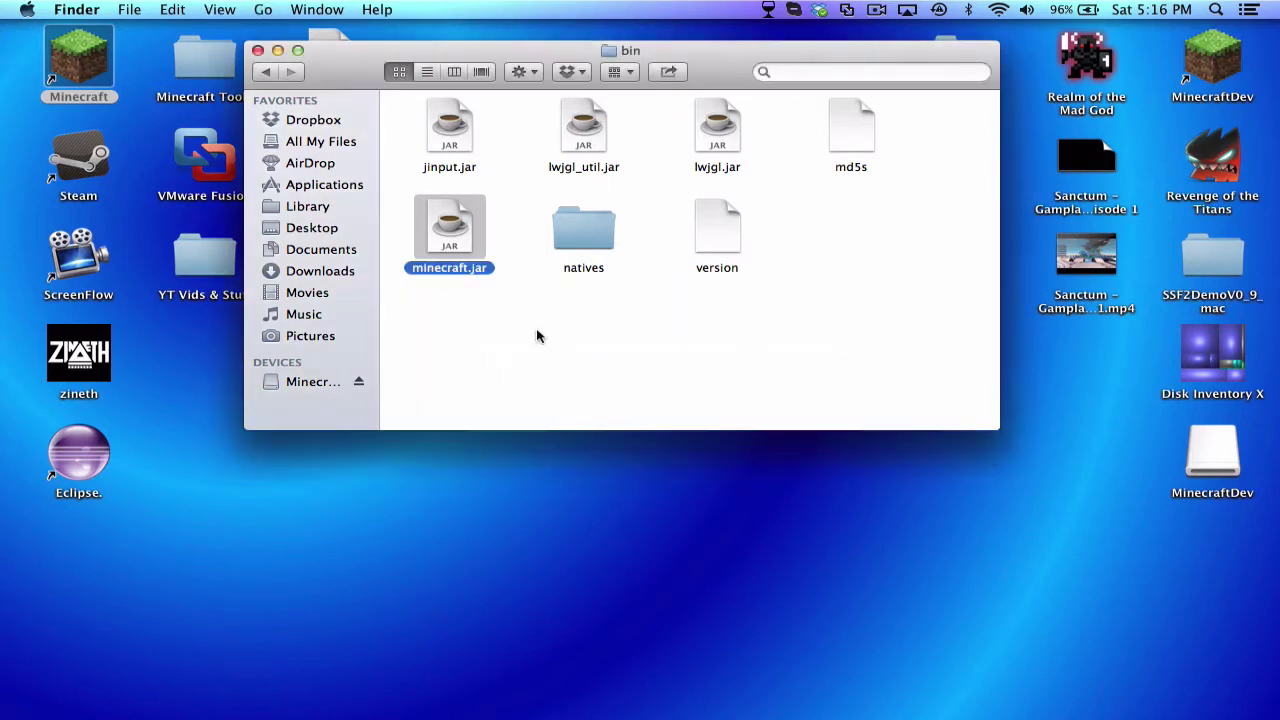
{"action": "left_click", "coordinate": [509, 258]}
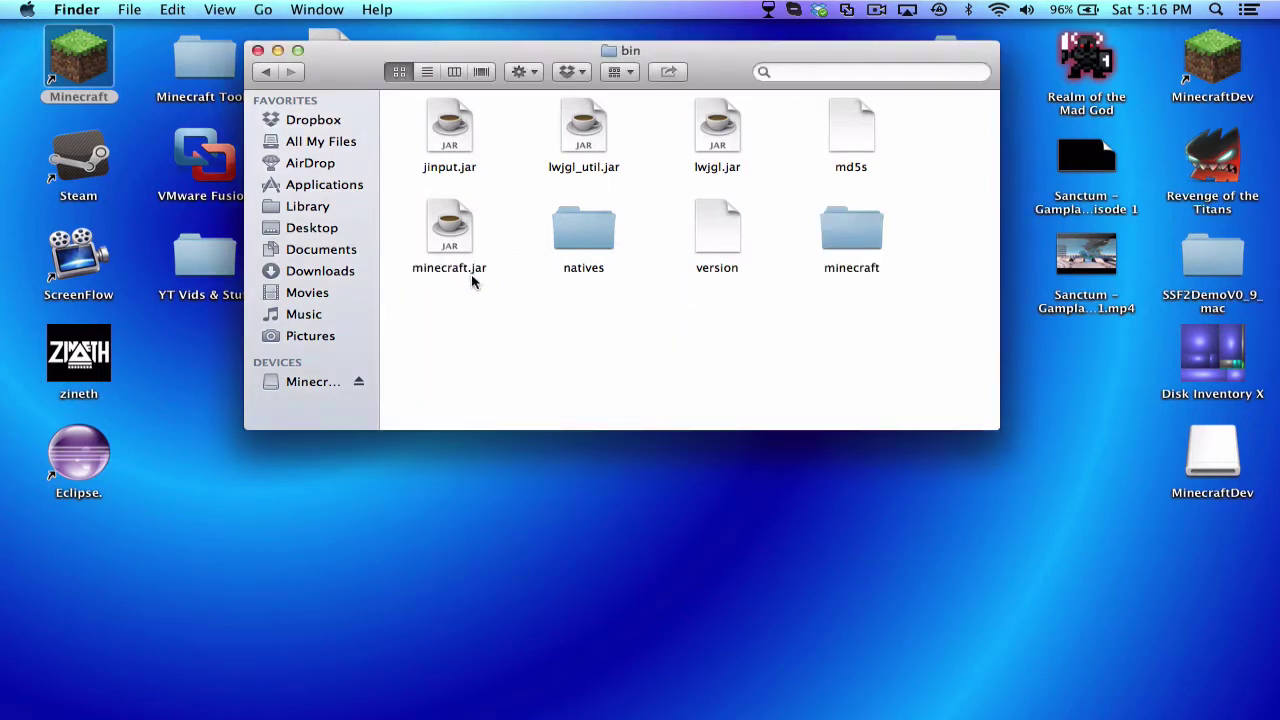
Rename minecraft.jar in the bin folder as minecraft1.jar
{"action": "left_click", "coordinate": [469, 274]}
{"action": "left_click", "coordinate": [465, 267]}
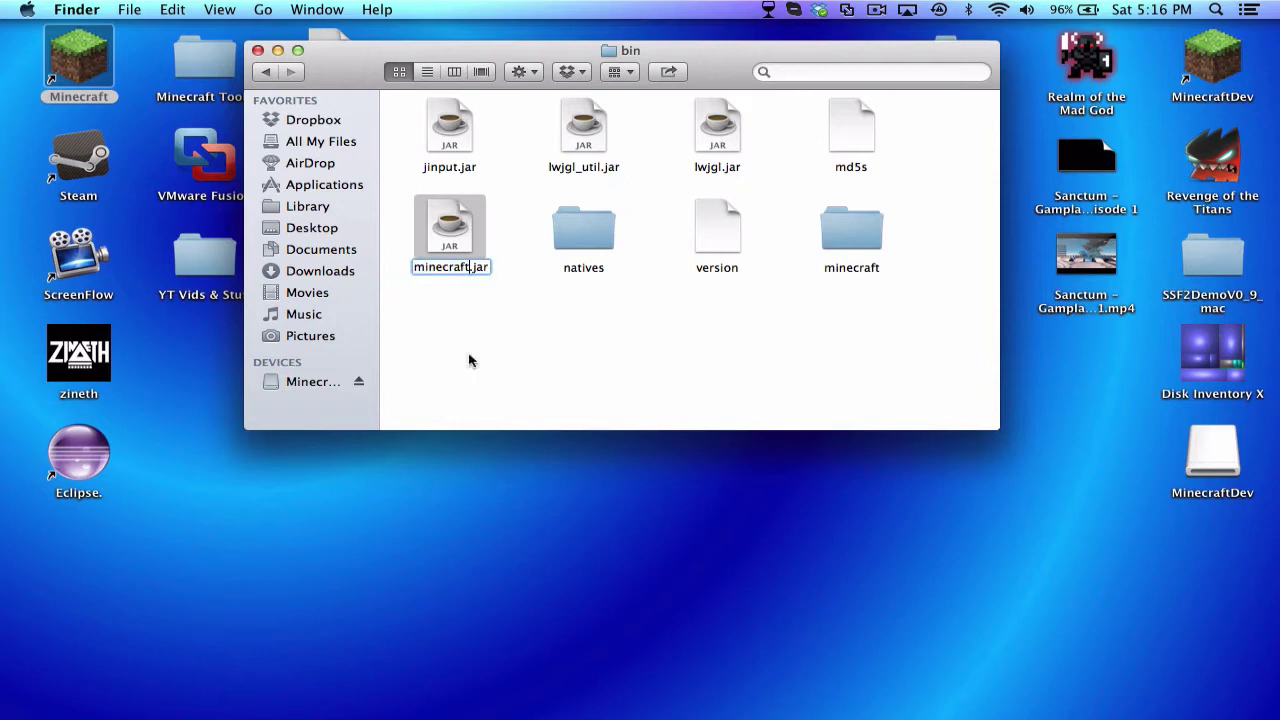
{"action": "type", "text": "1"}
{"action": "key", "text": "Return"}
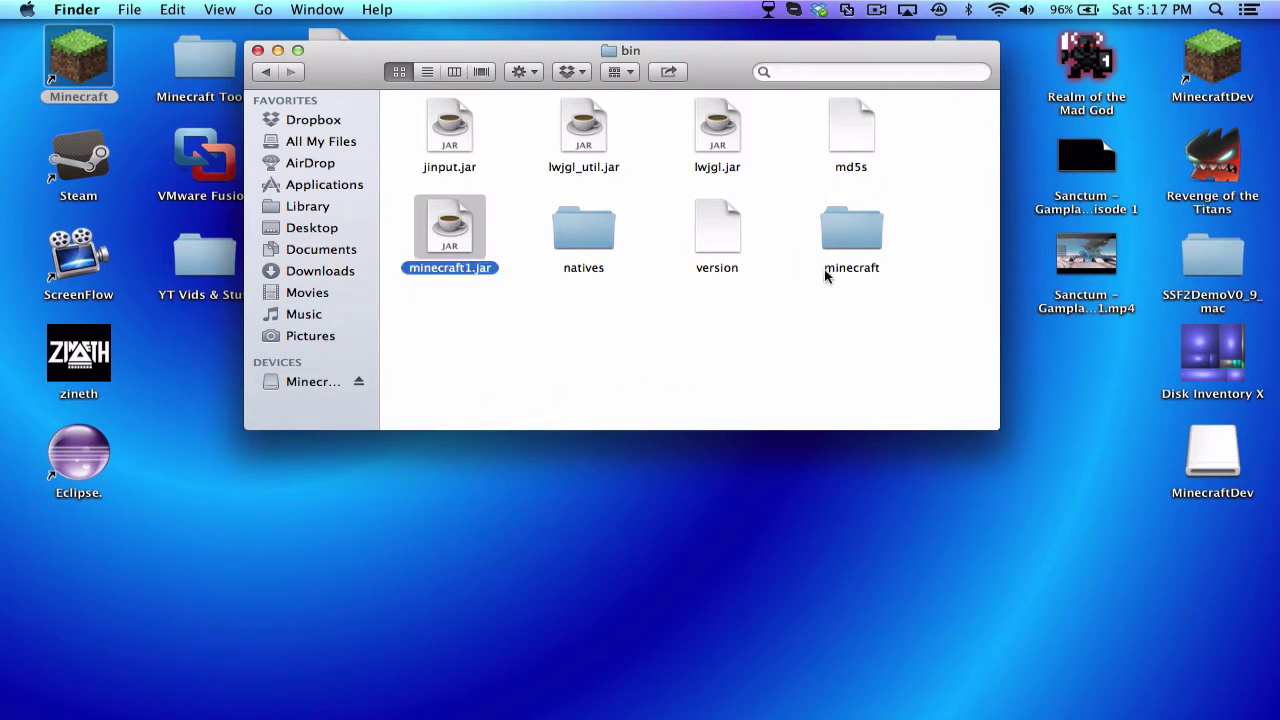
Open the extracted minecraft folder and unpack minecraftforge-universal-1.5.2-7.8.0.684 (1).zip from Downloads
{"action": "left_click", "coordinate": [845, 228]}
{"action": "double_click", "coordinate": [849, 224]}
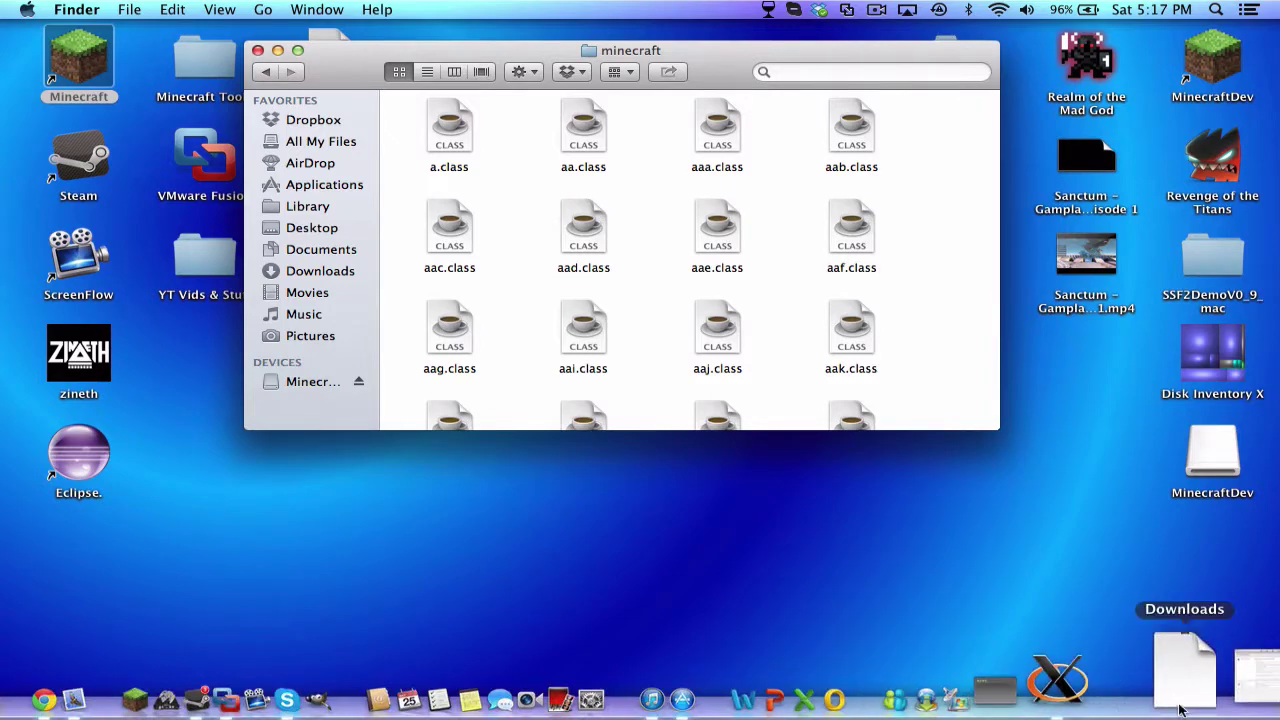
{"action": "left_click", "coordinate": [1186, 700]}
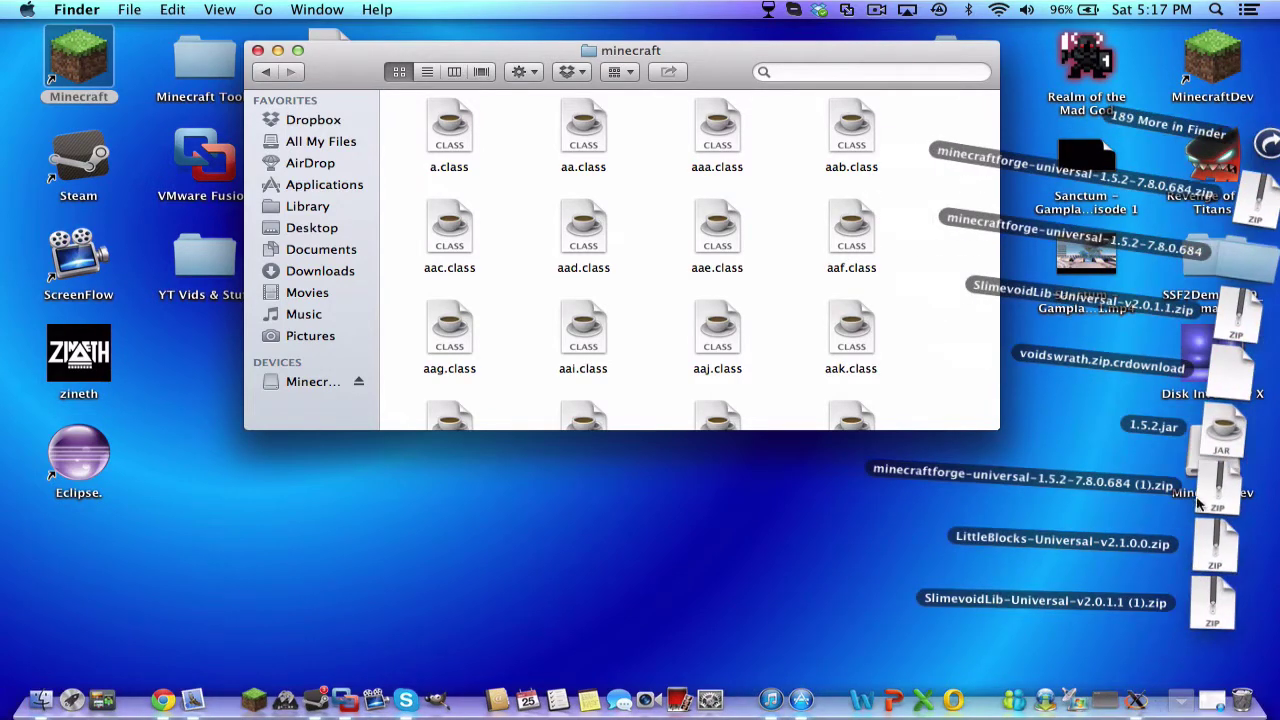
{"action": "left_click", "coordinate": [1212, 490]}
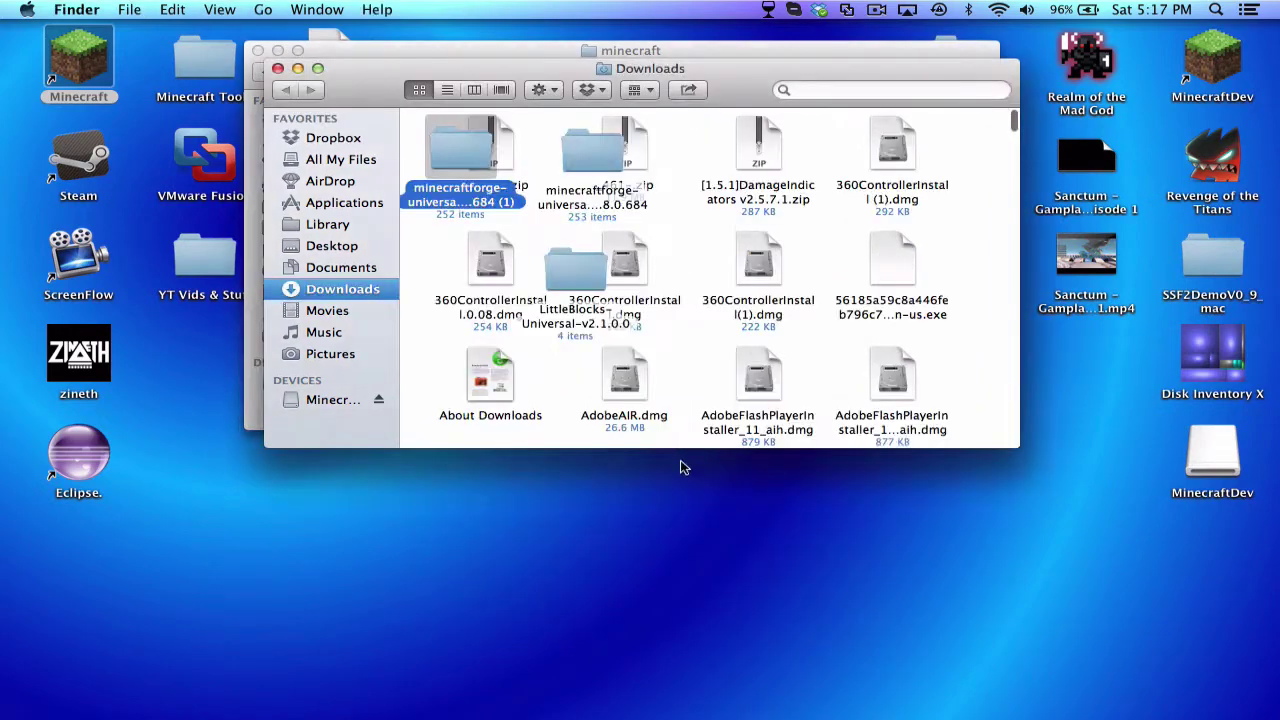
Copy all files from the unpacked Forge folder into the extracted minecraft folder, replacing every existing duplicate
{"action": "double_click", "coordinate": [465, 151]}
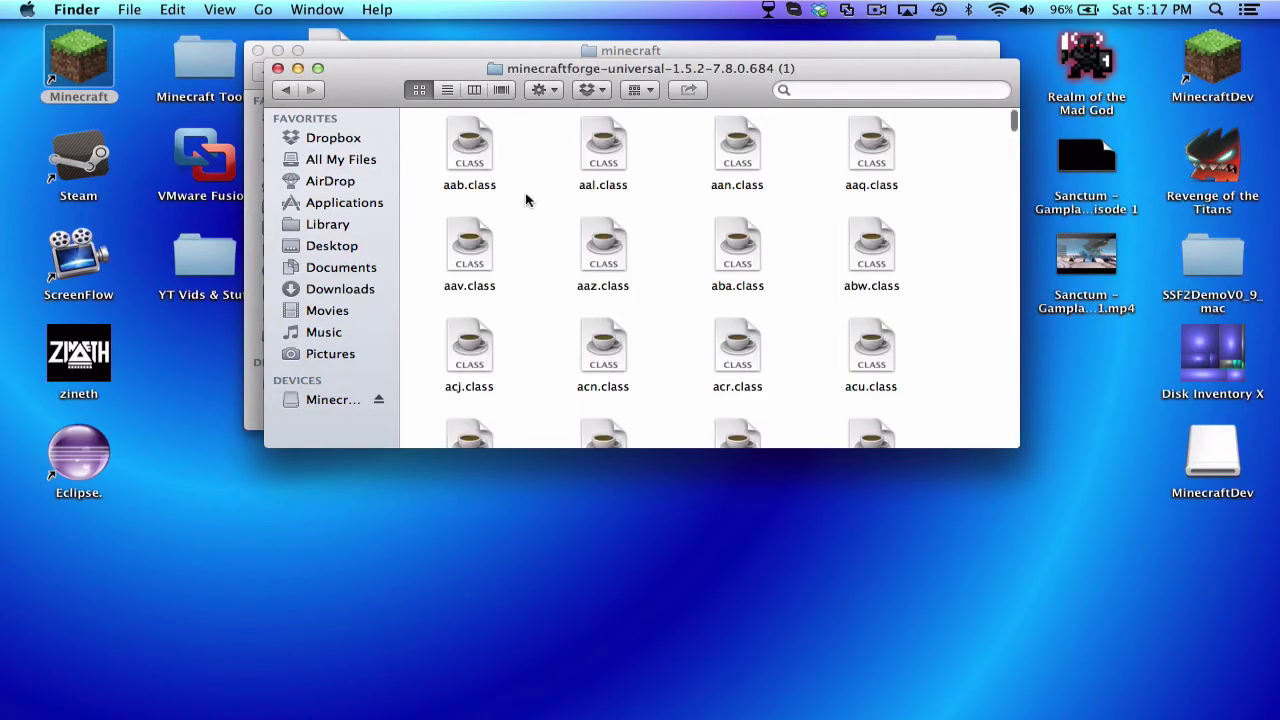
{"action": "key", "text": "super+a"}
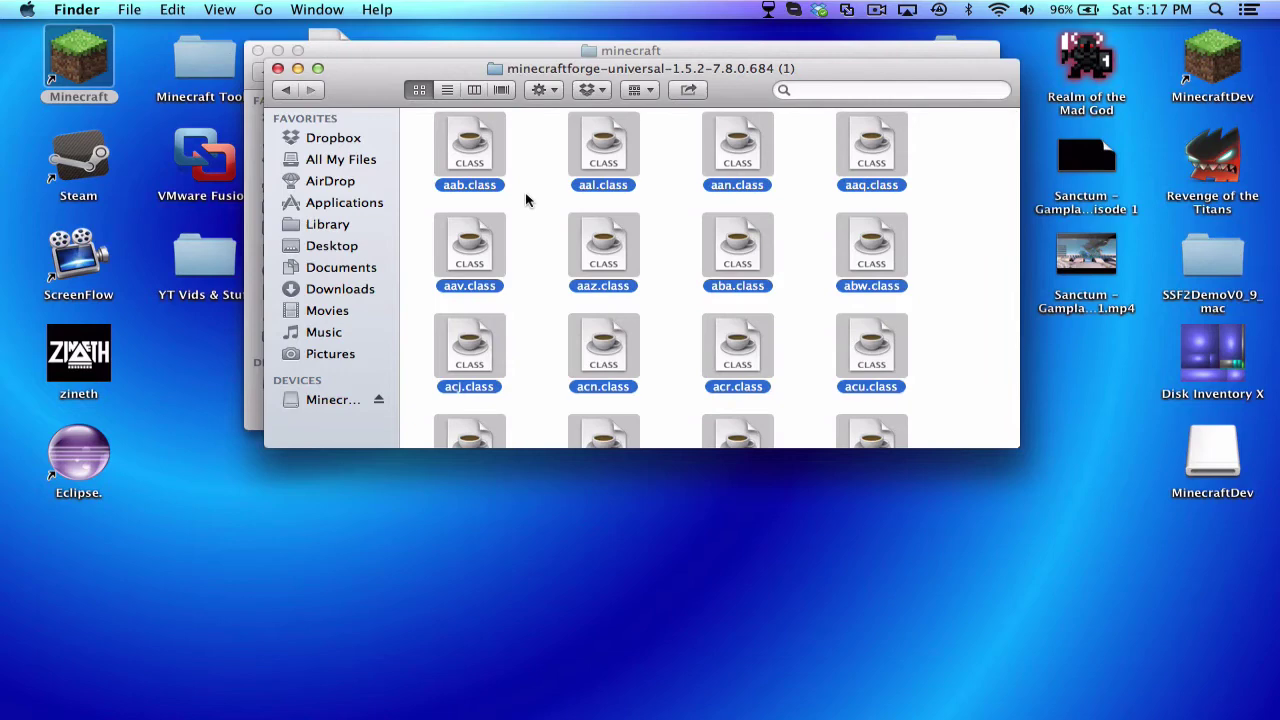
{"action": "left_click", "coordinate": [277, 68]}
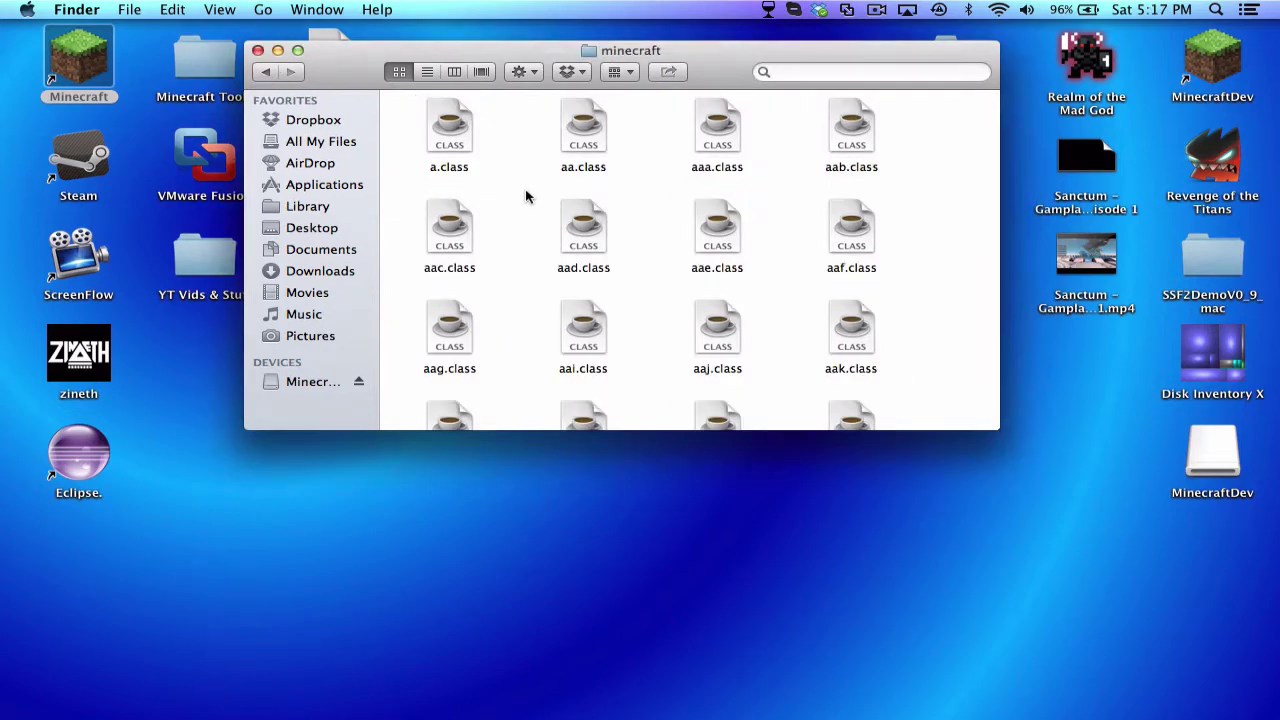
{"action": "key", "text": "super+alt+v"}
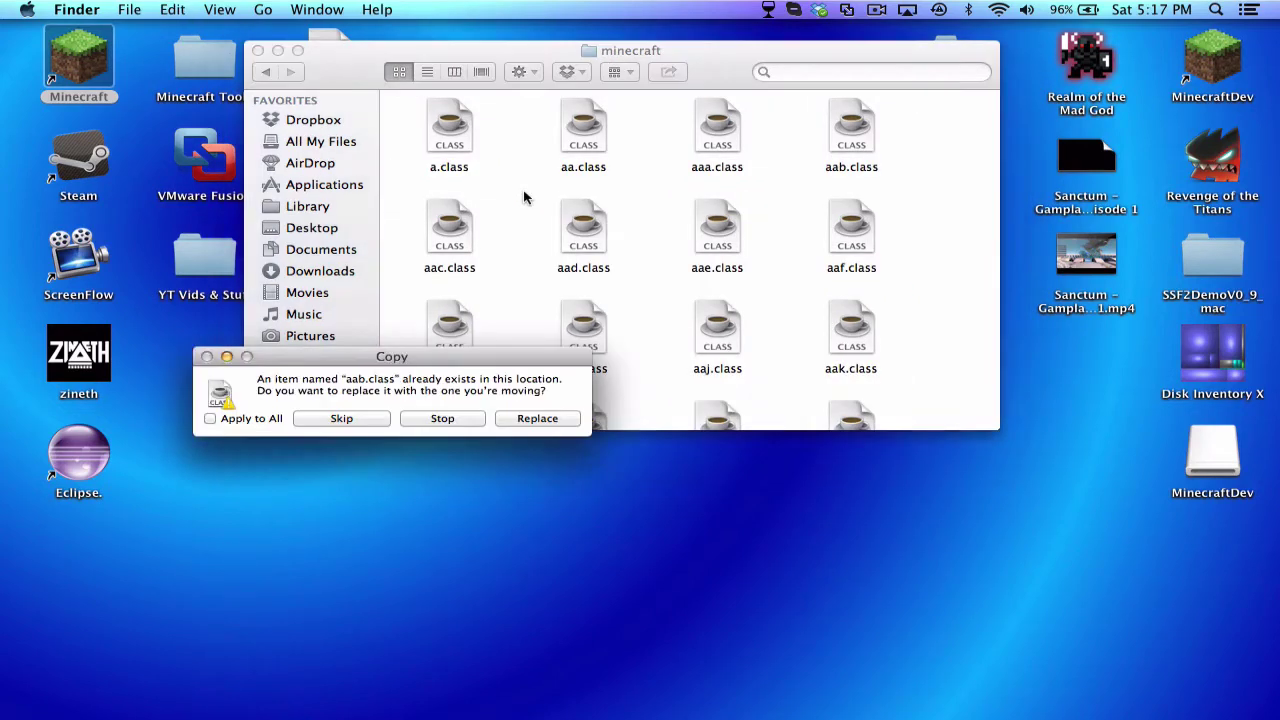
{"action": "left_click", "coordinate": [234, 416]}
{"action": "left_click", "coordinate": [537, 418]}
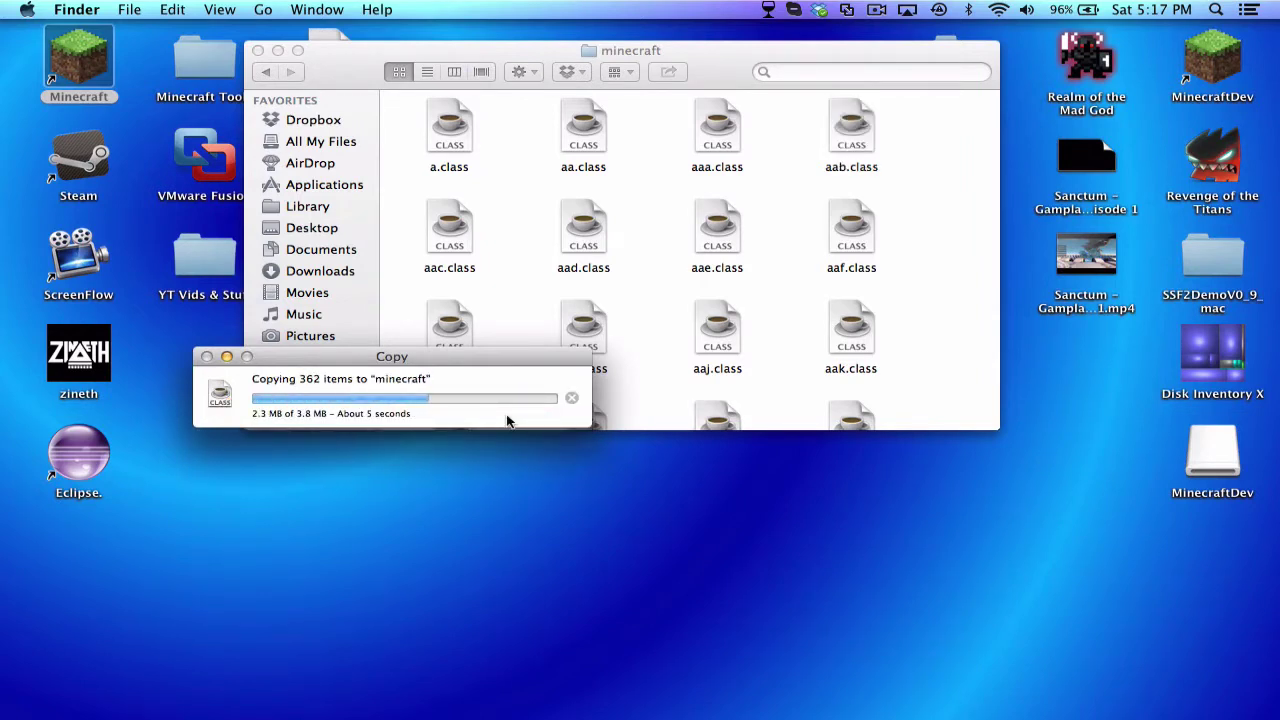
Launch Minecraft again and log in with the account password to test the Forge installation
{"action": "double_click", "coordinate": [100, 47]}
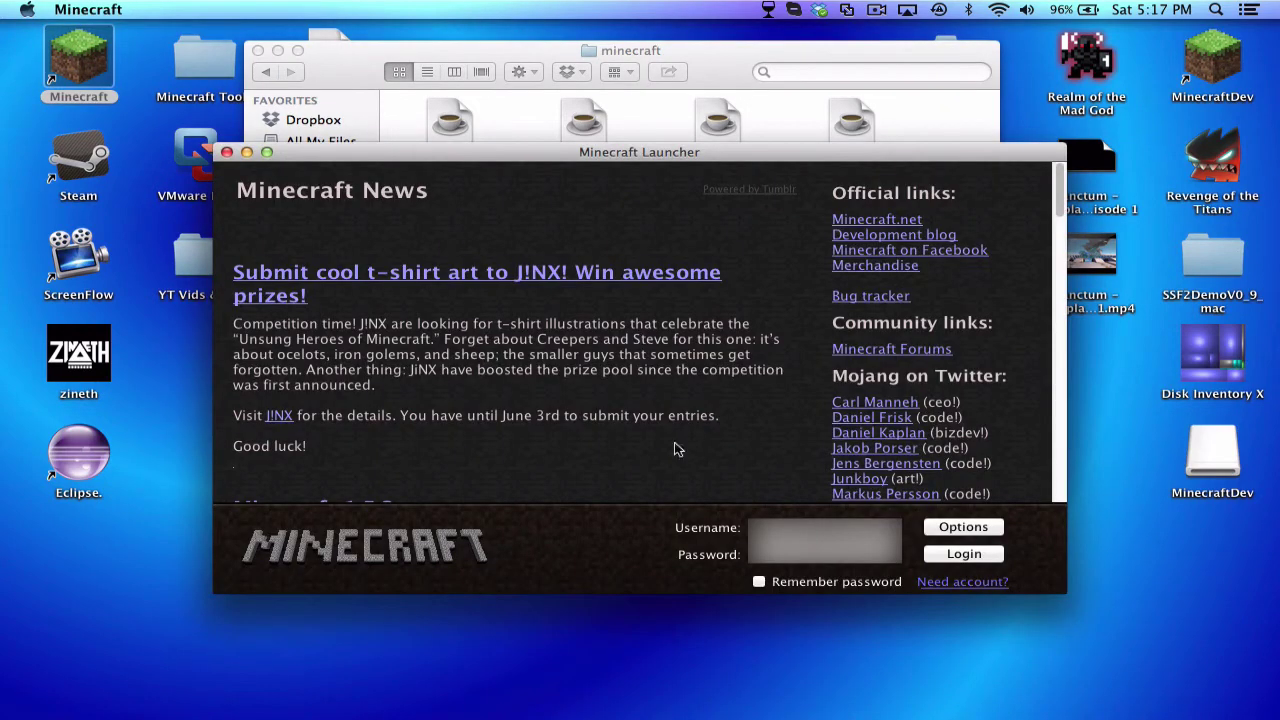
{"action": "left_click", "coordinate": [764, 551]}
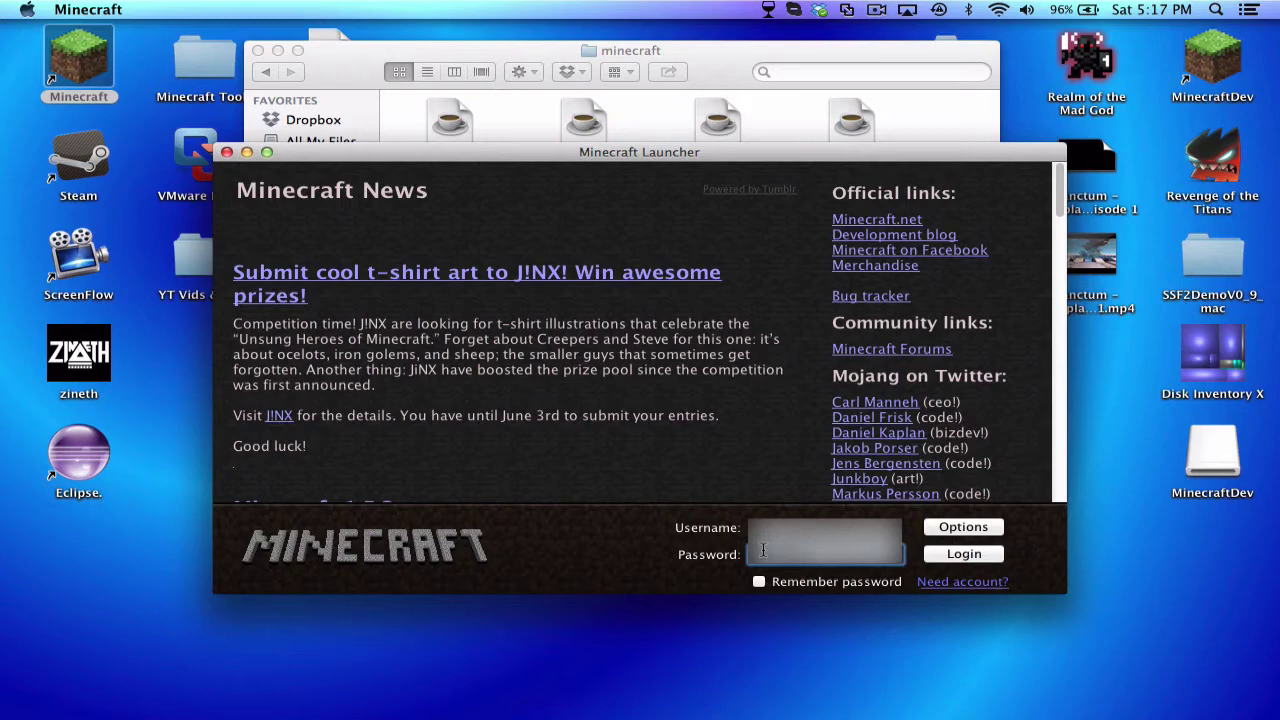
{"action": "key", "text": "Return"}
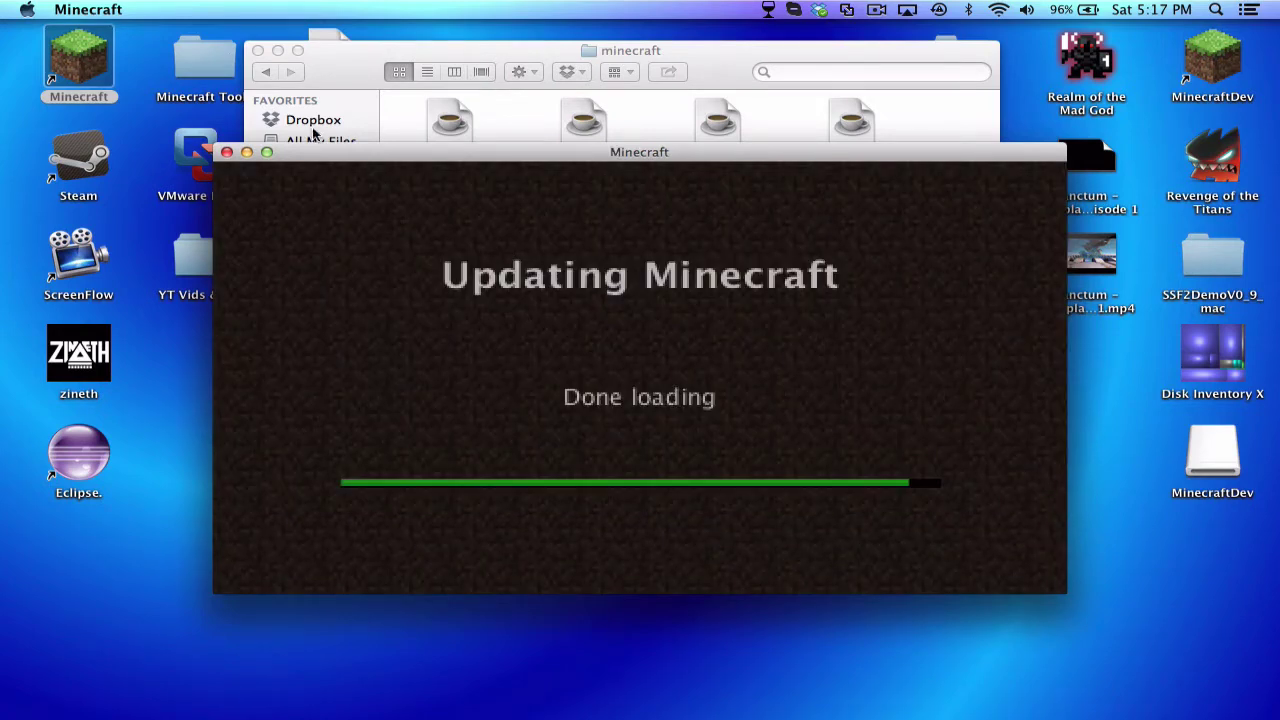
Rename the extracted minecraft folder inside bin as minecraft.jar and accept adding the extension
{"action": "left_click", "coordinate": [323, 88]}
{"action": "left_click", "coordinate": [268, 73]}
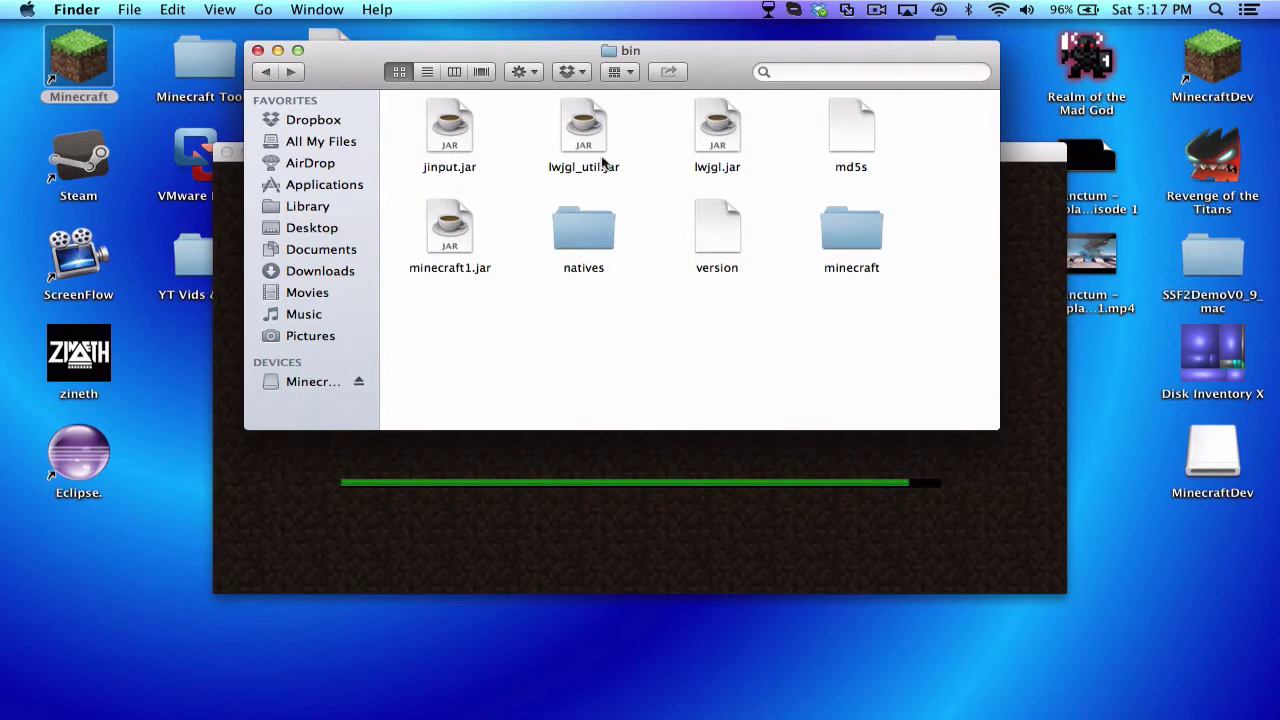
{"action": "left_click", "coordinate": [270, 74]}
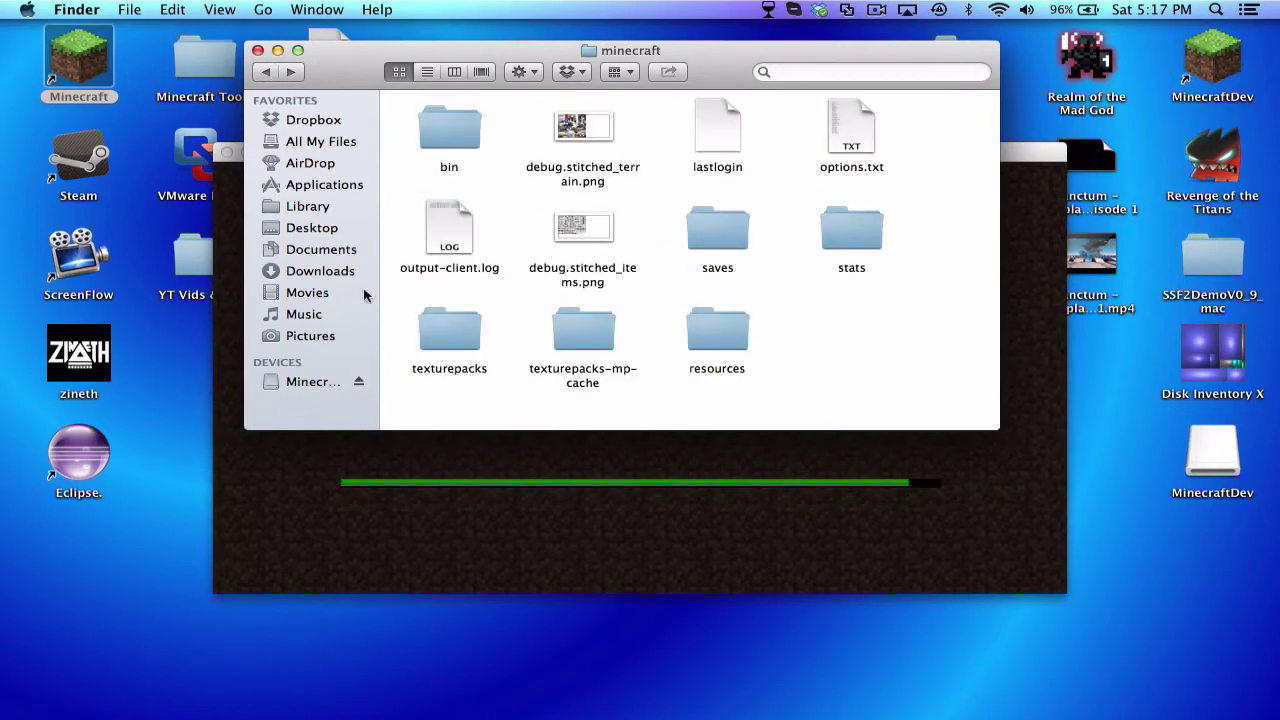
{"action": "double_click", "coordinate": [470, 120]}
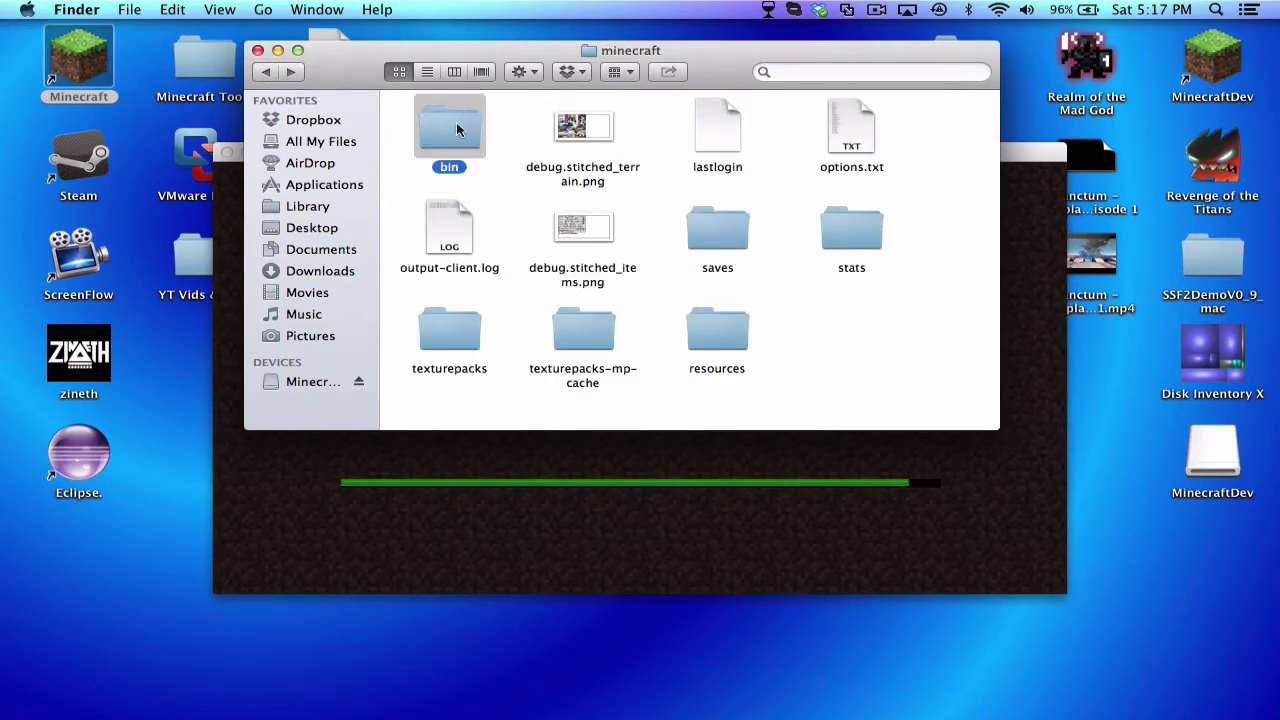
{"action": "left_click", "coordinate": [868, 268]}
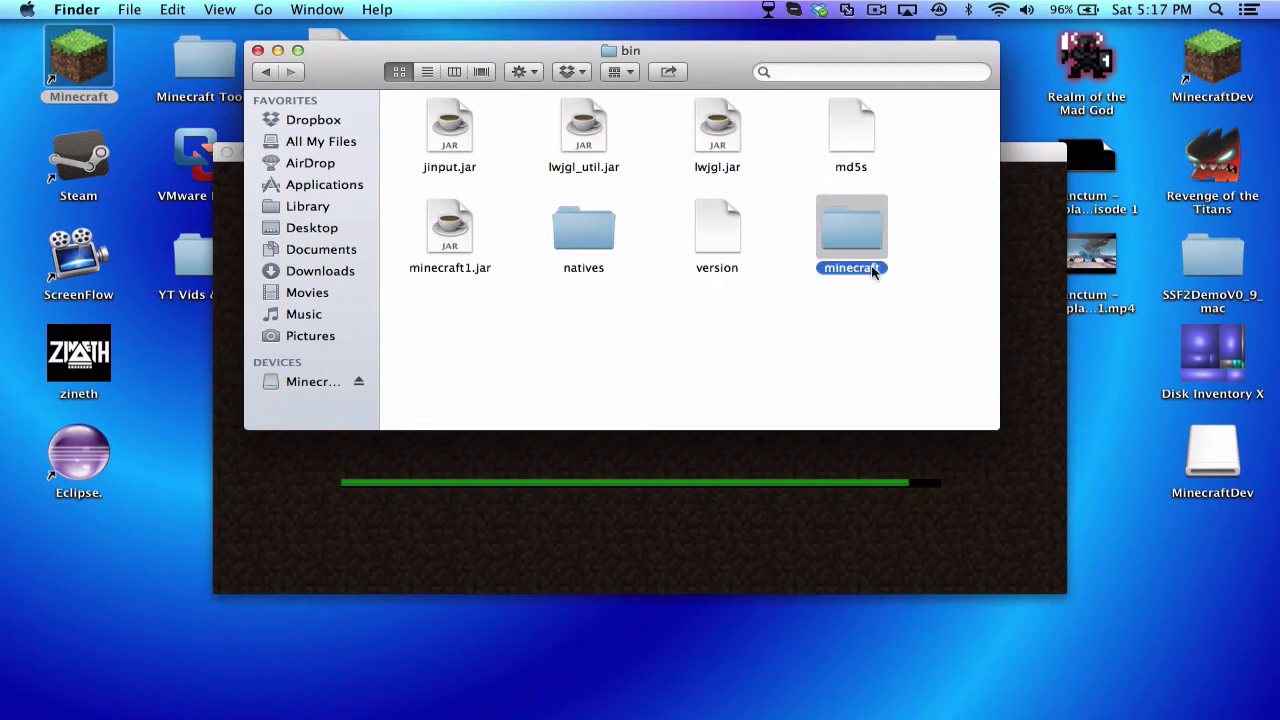
{"action": "key", "text": "Return"}
{"action": "type", "text": ".jar"}
{"action": "key", "text": "Return"}
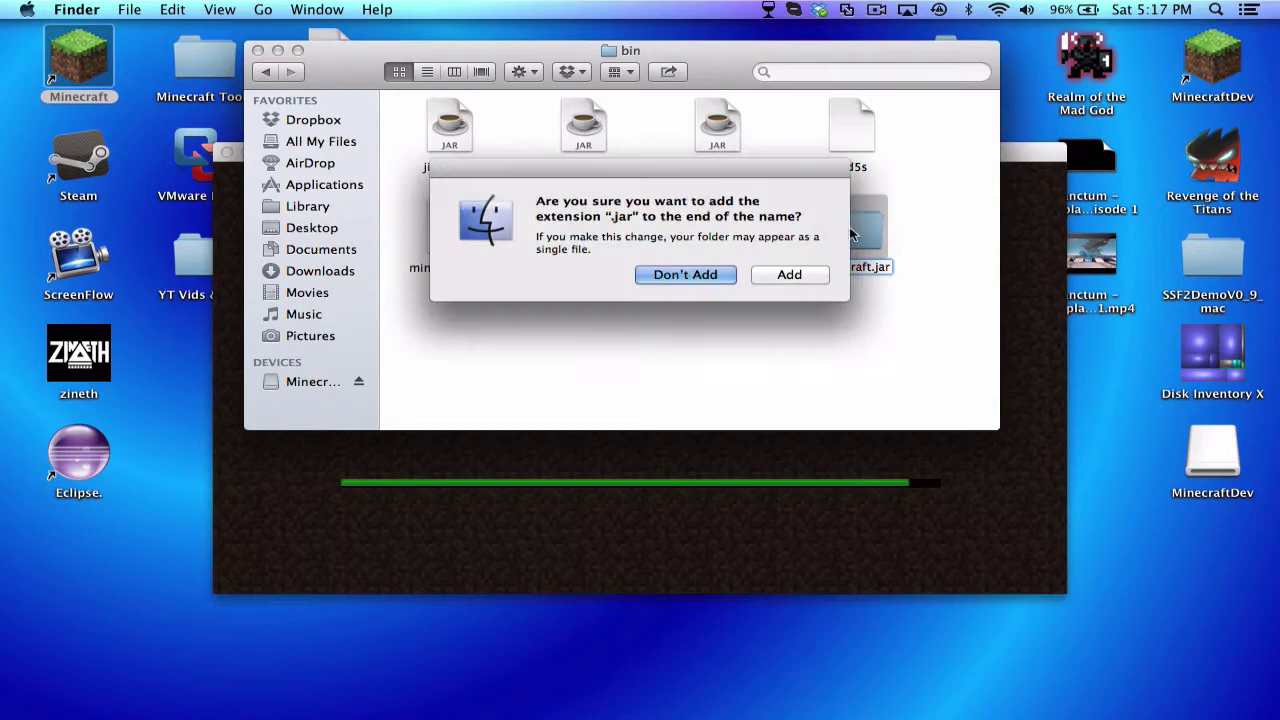
{"action": "left_click", "coordinate": [799, 284]}
Close the stuck Minecraft window, relaunch the game, and log in with the account password so FML sets up its environment
{"action": "left_click", "coordinate": [779, 506]}
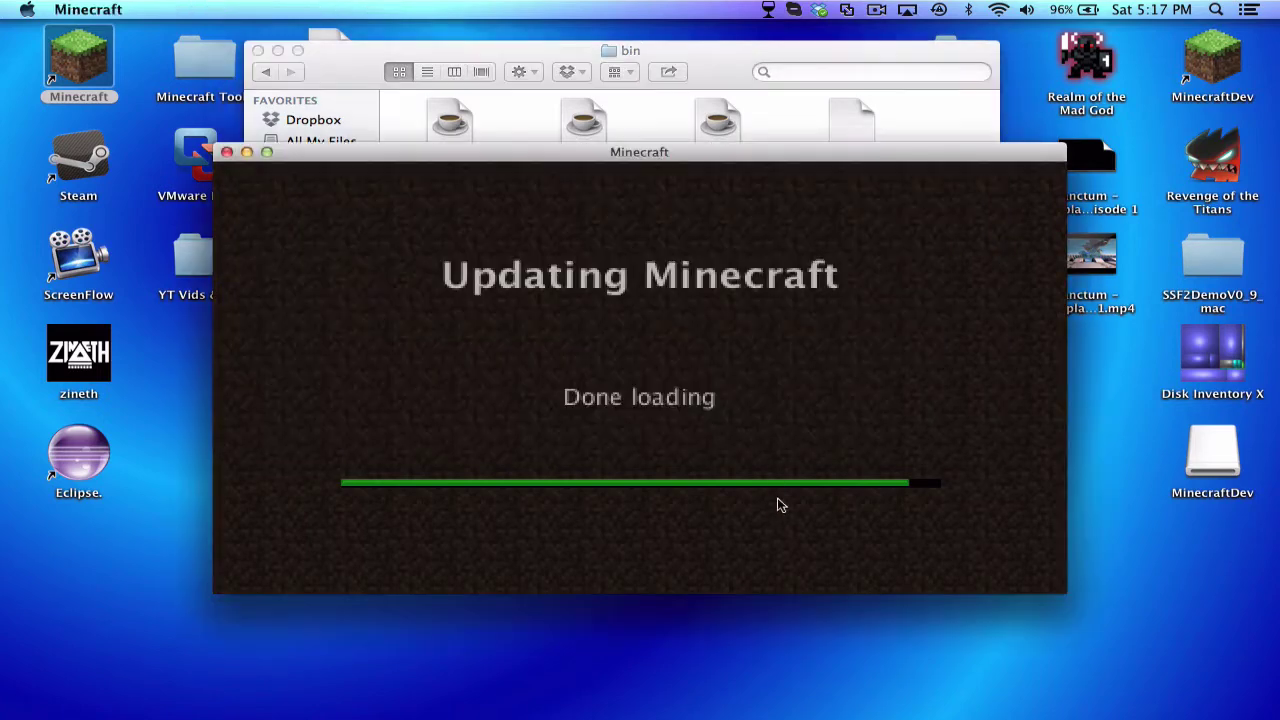
{"action": "left_click", "coordinate": [226, 152]}
{"action": "double_click", "coordinate": [95, 66]}
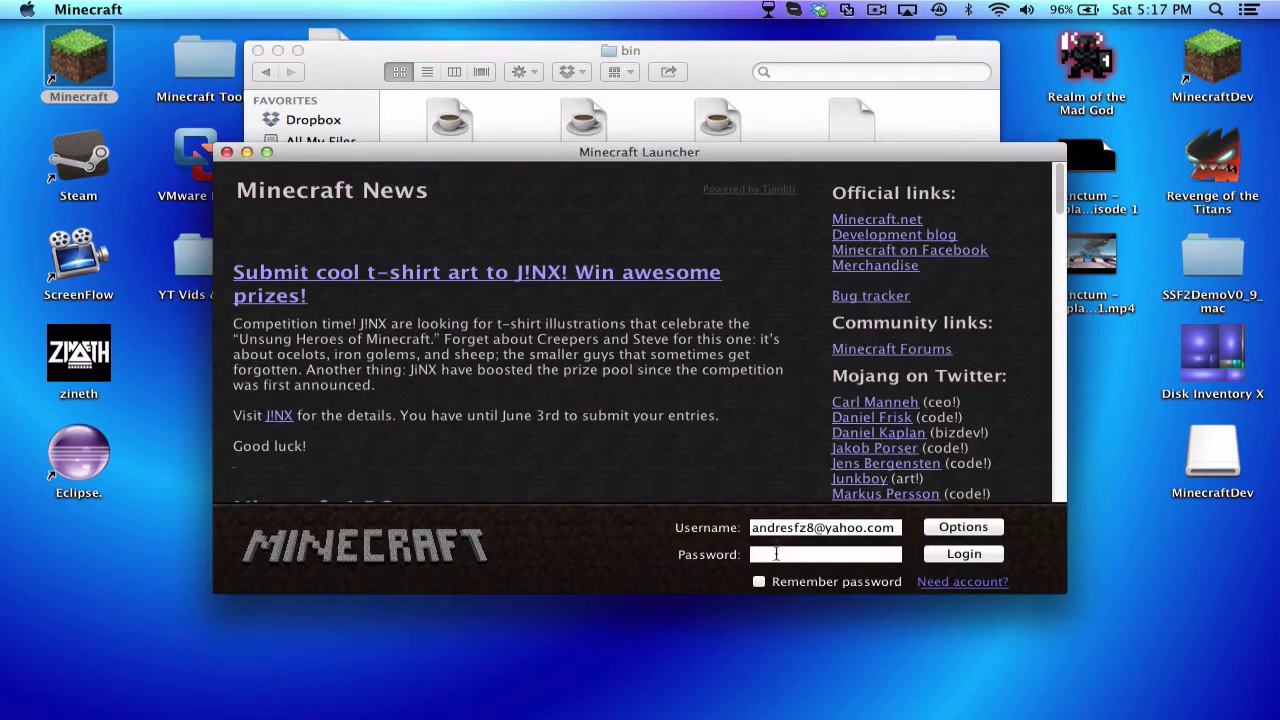
{"action": "left_click", "coordinate": [776, 554]}
{"action": "type", "text": "••"}
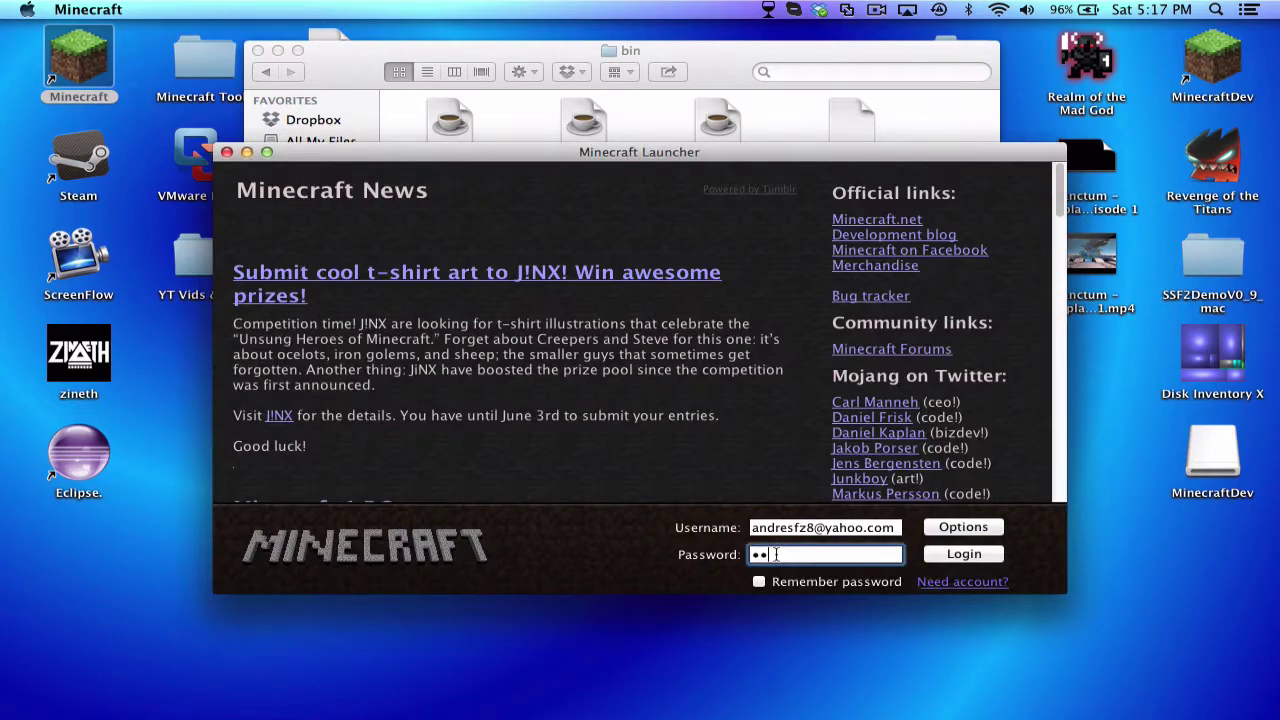
{"action": "key", "text": "Return"}
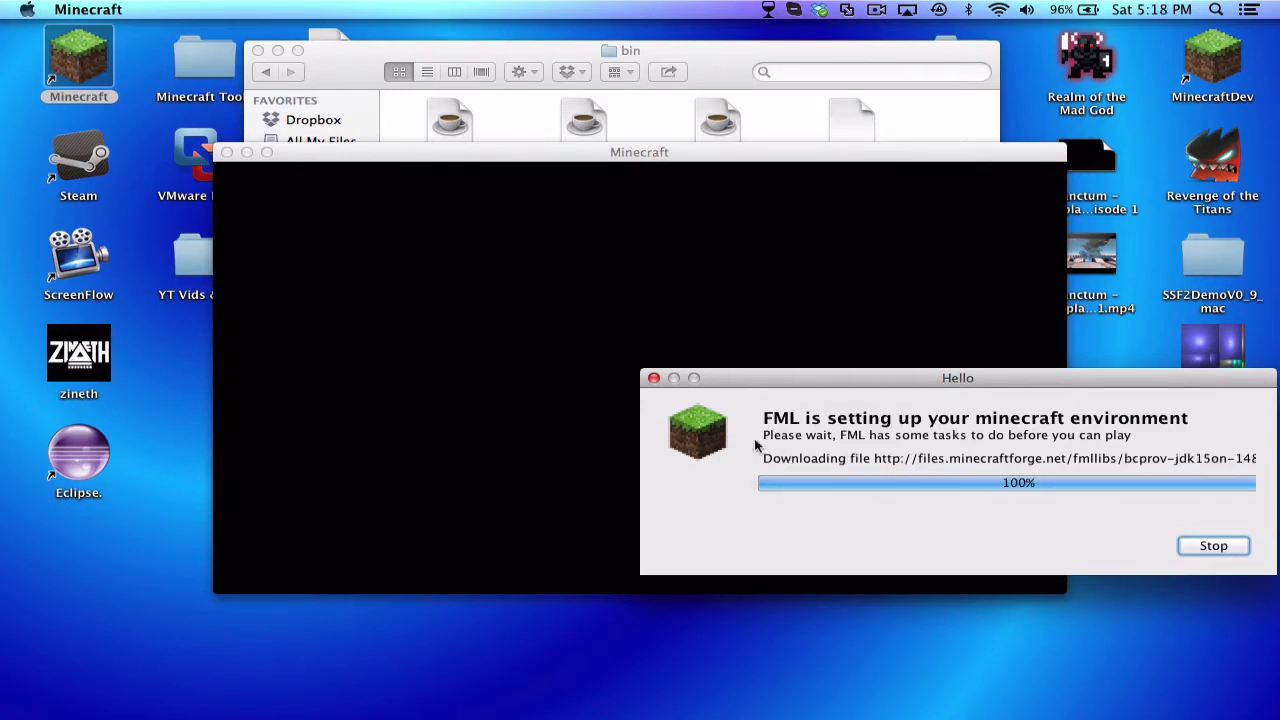
{"action": "left_click_drag", "start_coordinate": [760, 383], "coordinate": [434, 291]}
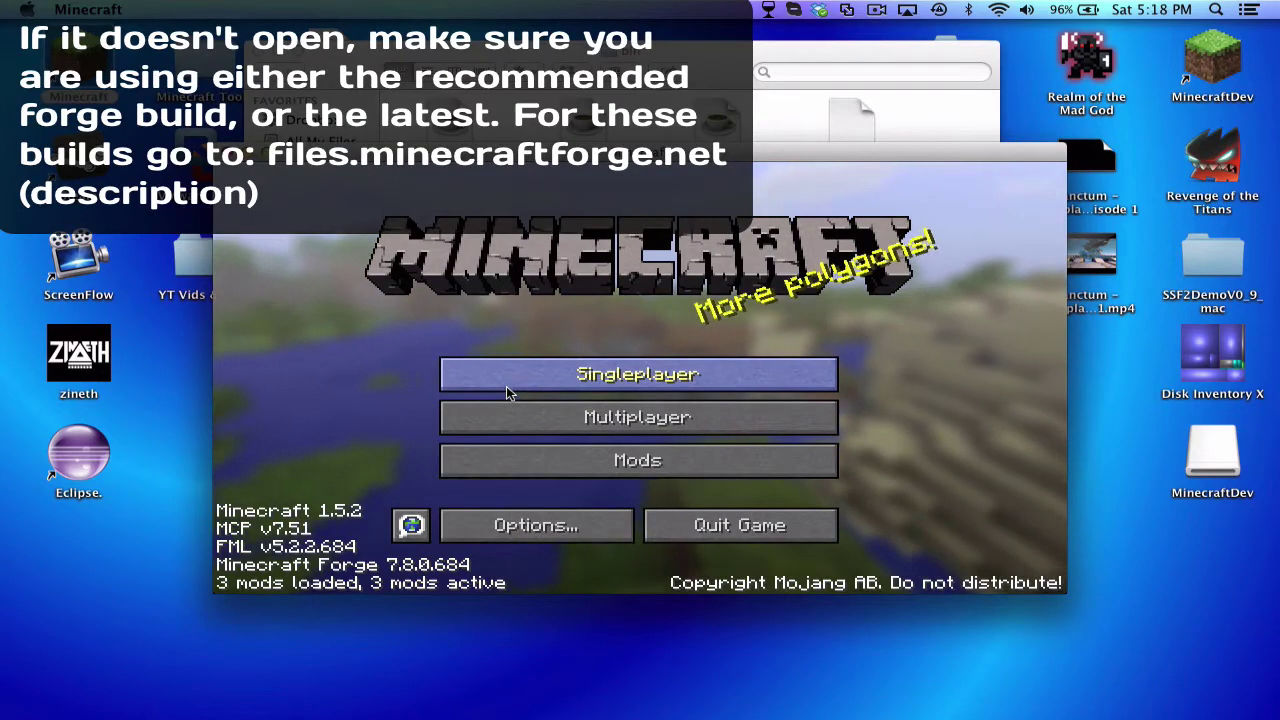
Examine the mod list entries for Minecraft Coder Pack, Forge Mod Loader and Minecraft Forge, then return to the title screen
{"action": "left_click", "coordinate": [598, 463]}
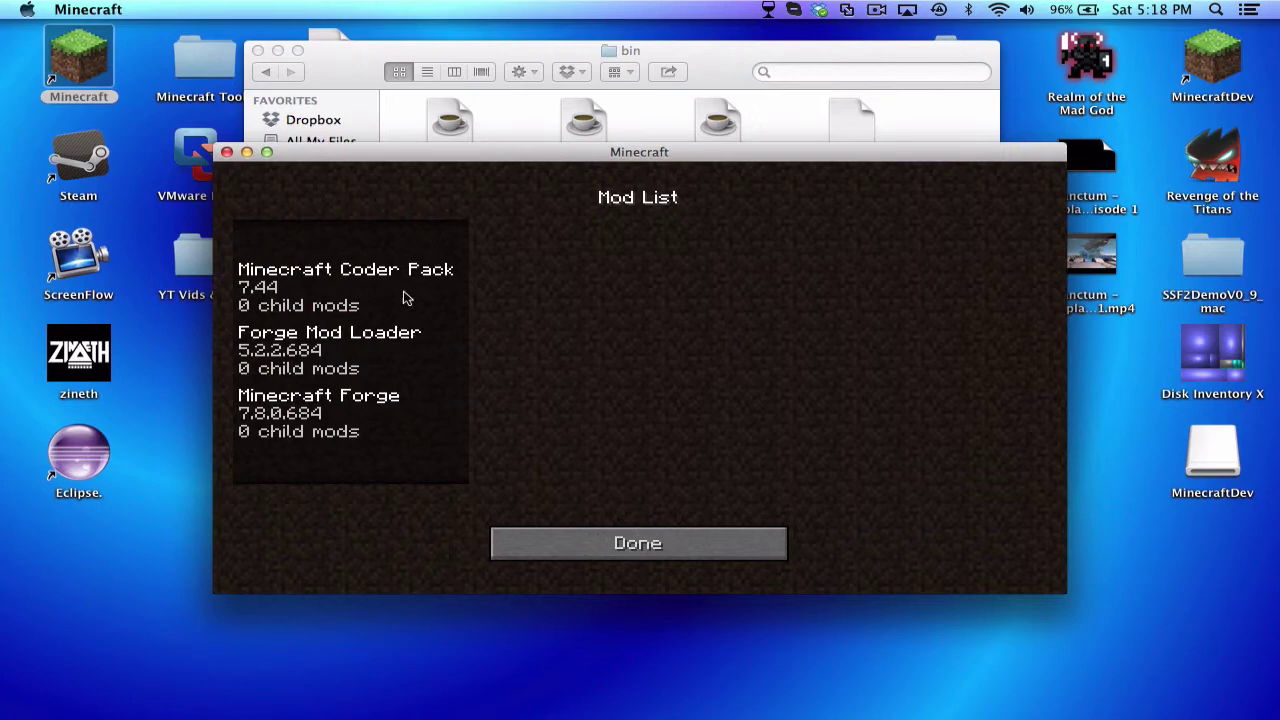
{"action": "left_click", "coordinate": [338, 289]}
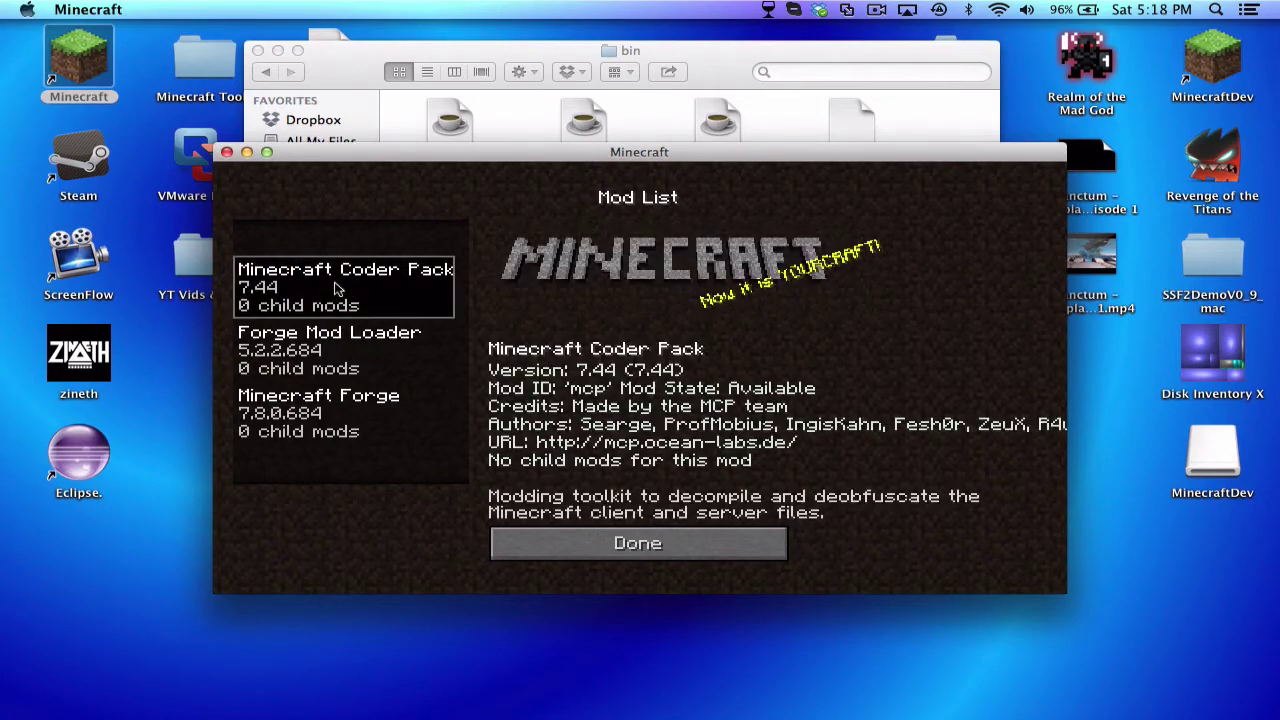
{"action": "left_click", "coordinate": [323, 347]}
{"action": "left_click", "coordinate": [313, 411]}
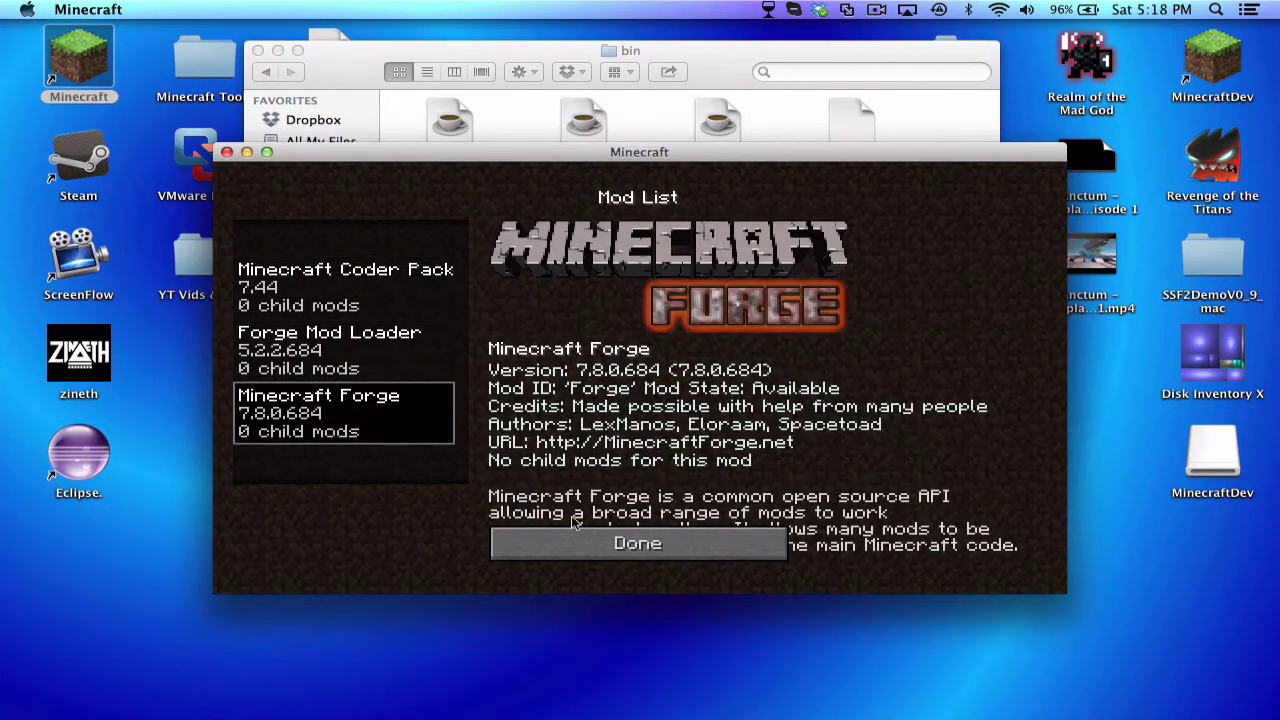
{"action": "left_click", "coordinate": [612, 547]}
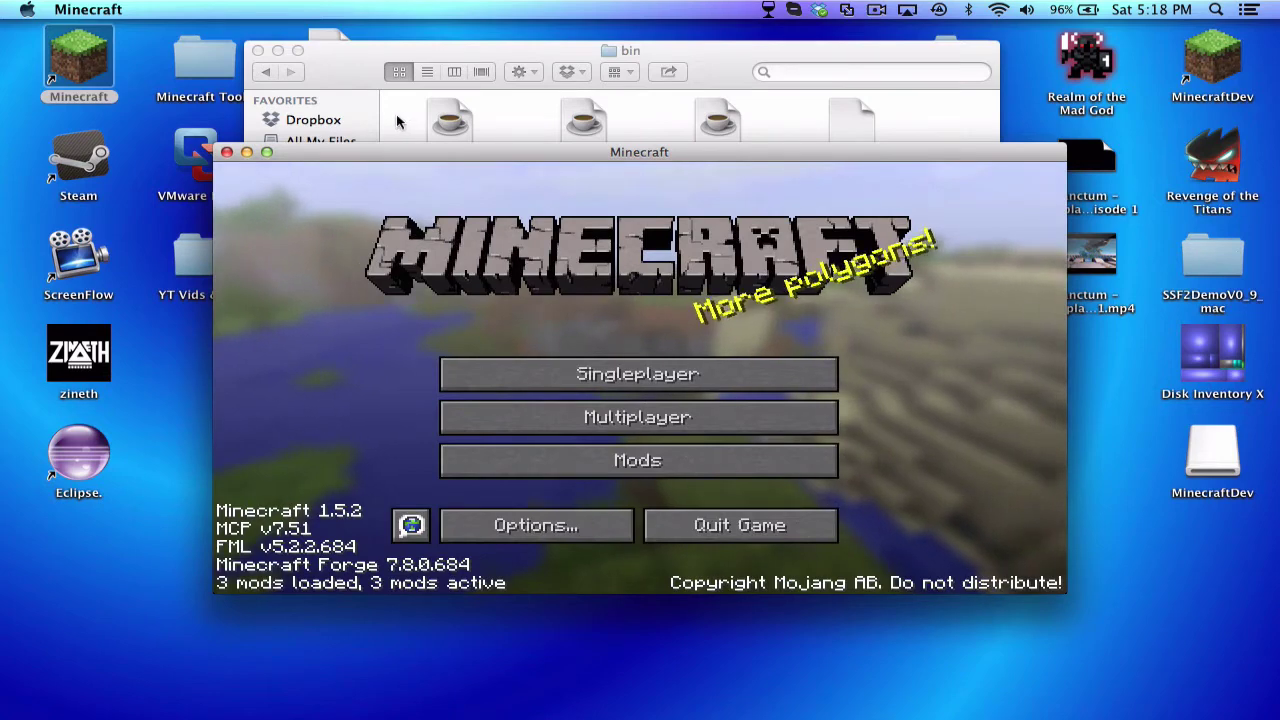
Move SlimevoidLib-Universal-v2.0.1.1 (1).zip from Downloads into the mods folder inside the minecraft folder
{"action": "left_click", "coordinate": [359, 131]}
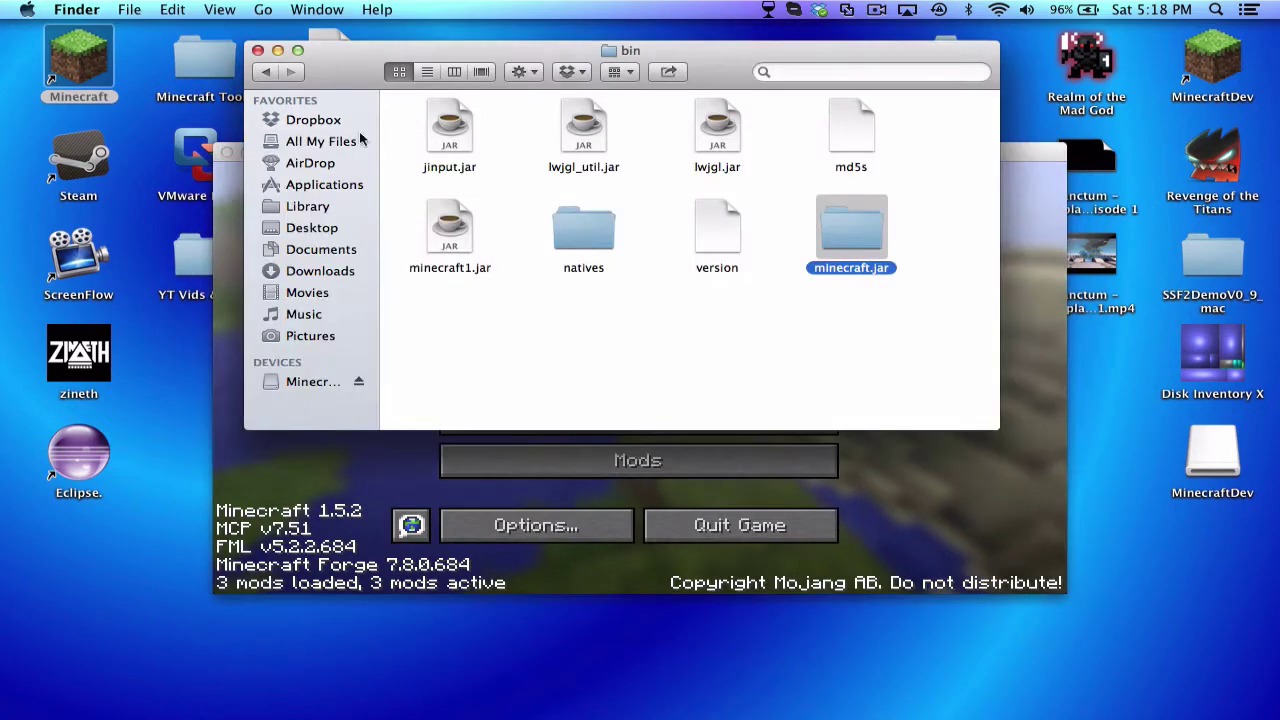
{"action": "left_click", "coordinate": [268, 74]}
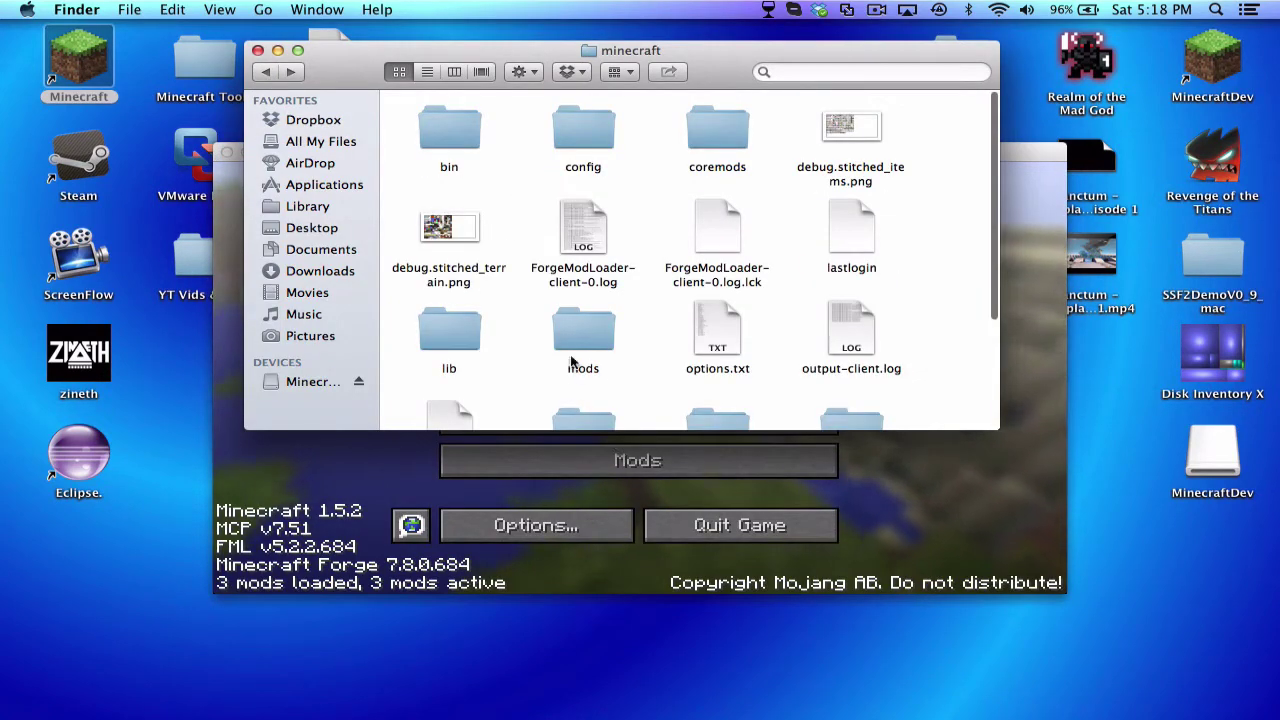
{"action": "double_click", "coordinate": [580, 325]}
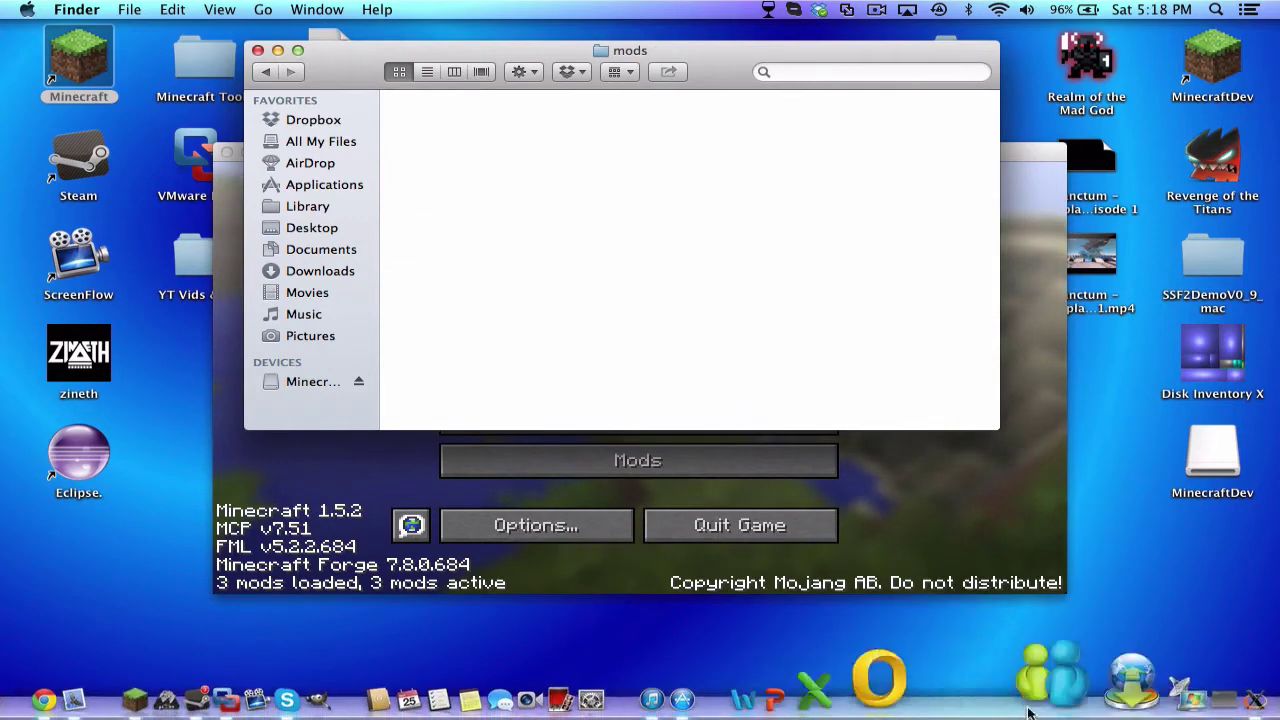
{"action": "left_click", "coordinate": [1188, 686]}
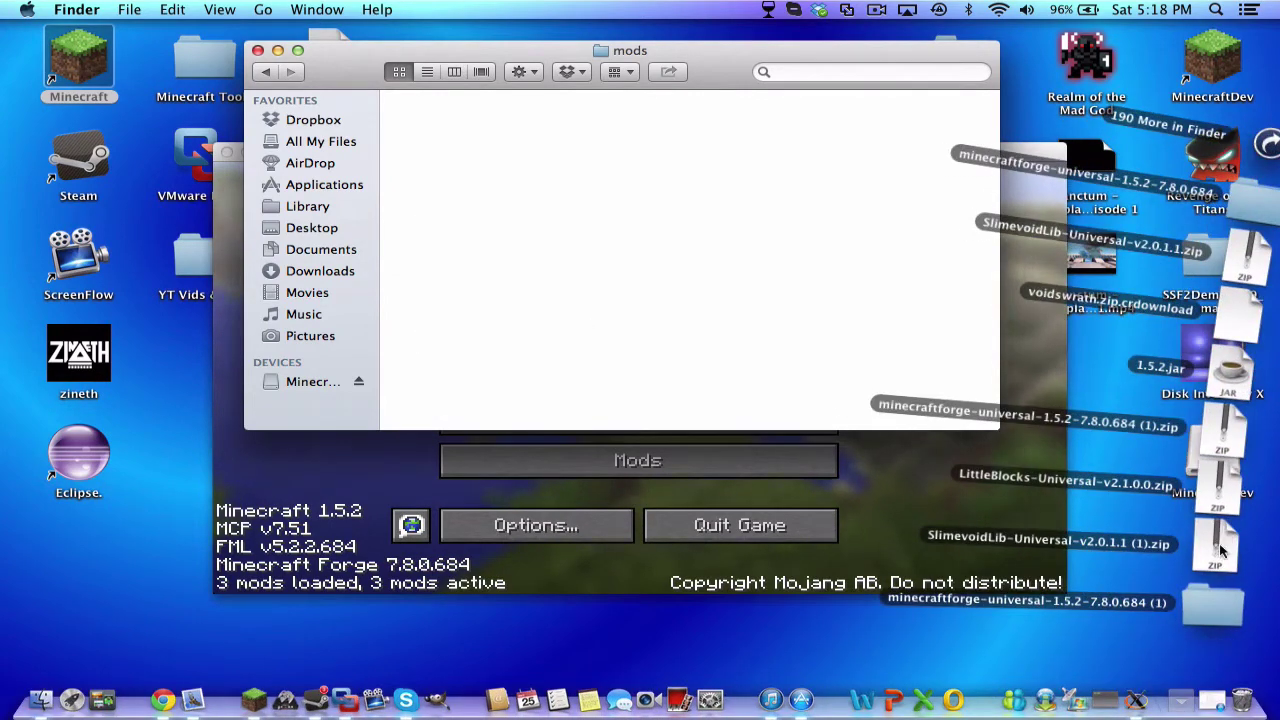
{"action": "left_click_drag", "start_coordinate": [1224, 545], "coordinate": [456, 186]}
Rename the Slimevoid Lib archive in the mods folder as SlimevoidLib-Universal-v2.0.1.1.zip
{"action": "left_click", "coordinate": [458, 186]}
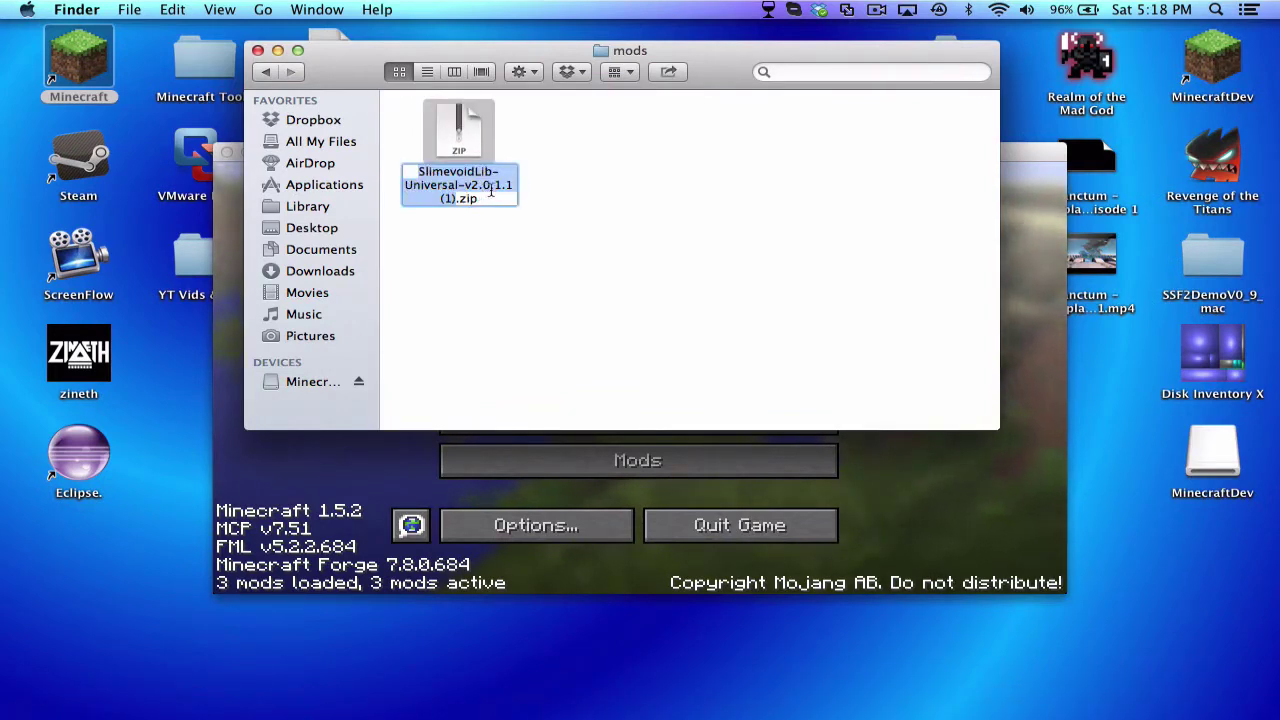
{"action": "left_click", "coordinate": [452, 199]}
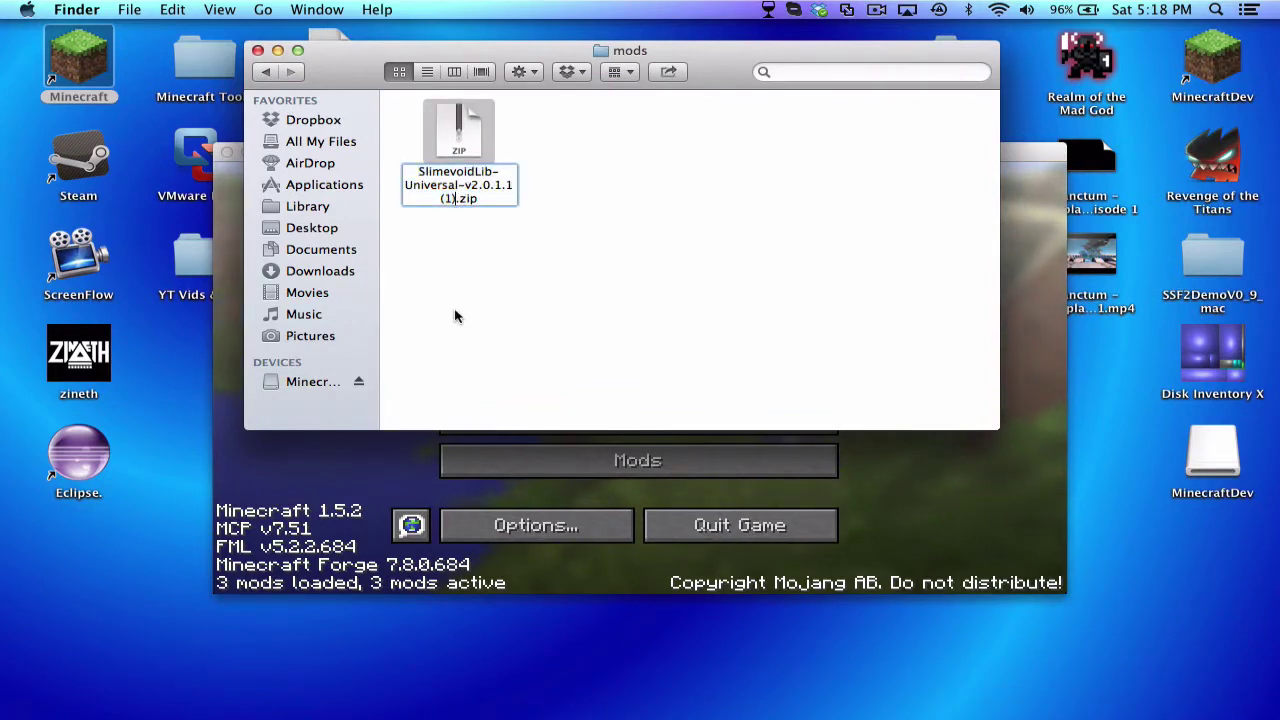
{"action": "key", "text": "BackSpace"}
{"action": "key", "text": "BackSpace"}
{"action": "key", "text": "BackSpace"}
{"action": "key", "text": "BackSpace"}
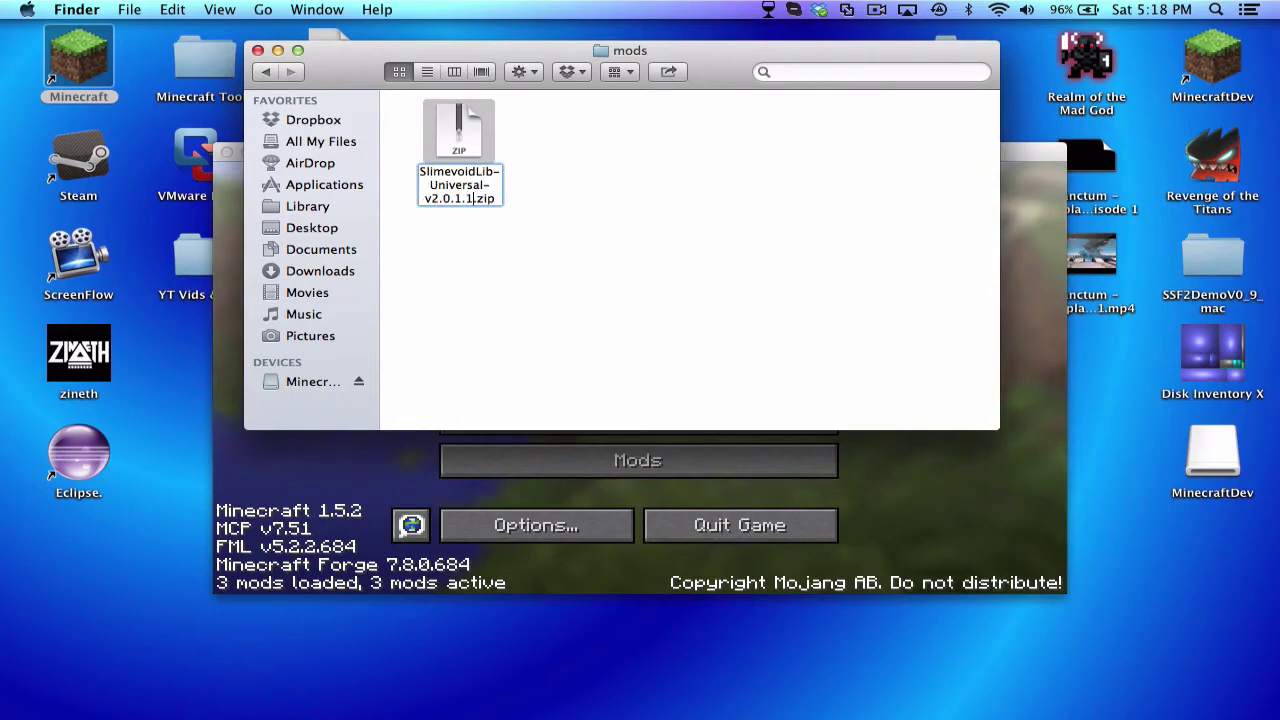
{"action": "key", "text": "Return"}
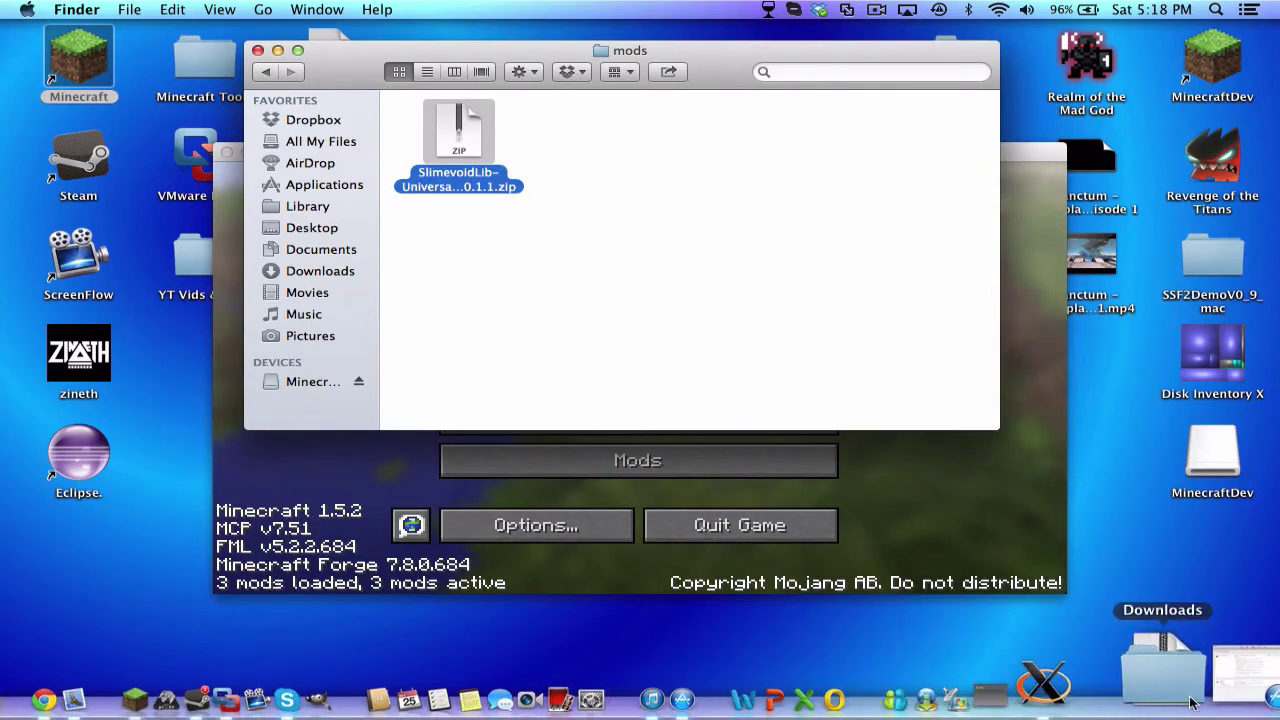
Move LittleBlocks-Universal-v2.1.0.0.zip from Downloads into the mods folder and close the folder window
{"action": "left_click", "coordinate": [1140, 690]}
{"action": "left_click_drag", "start_coordinate": [1148, 540], "coordinate": [618, 150]}
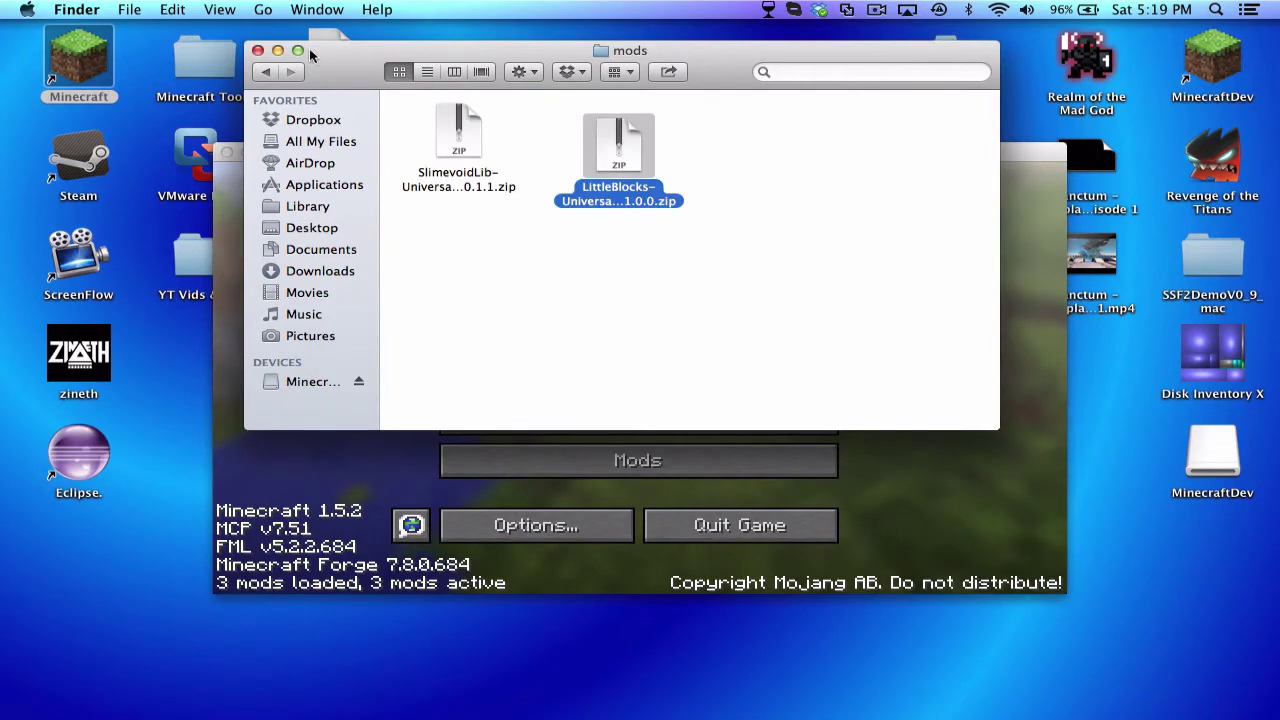
{"action": "left_click", "coordinate": [258, 50]}
Quit the running game, relaunch Minecraft, and log in with the account password to load the added mods
{"action": "left_click", "coordinate": [693, 532]}
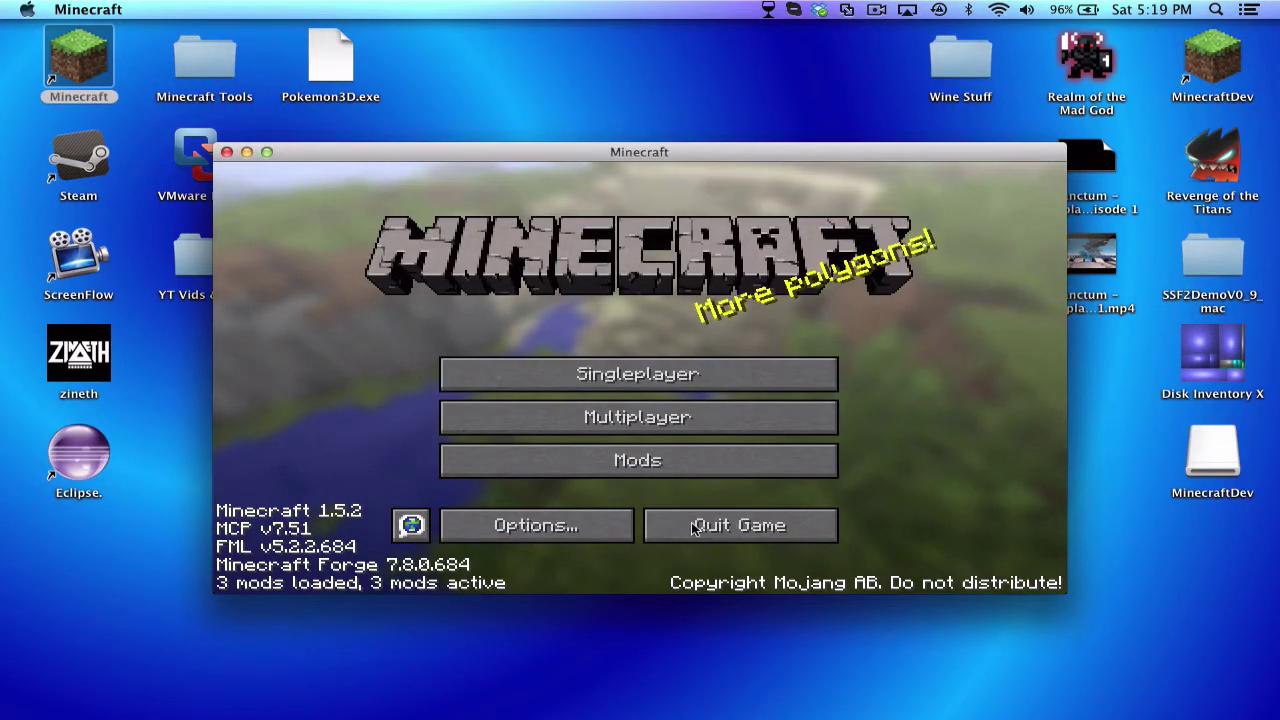
{"action": "left_click", "coordinate": [693, 527]}
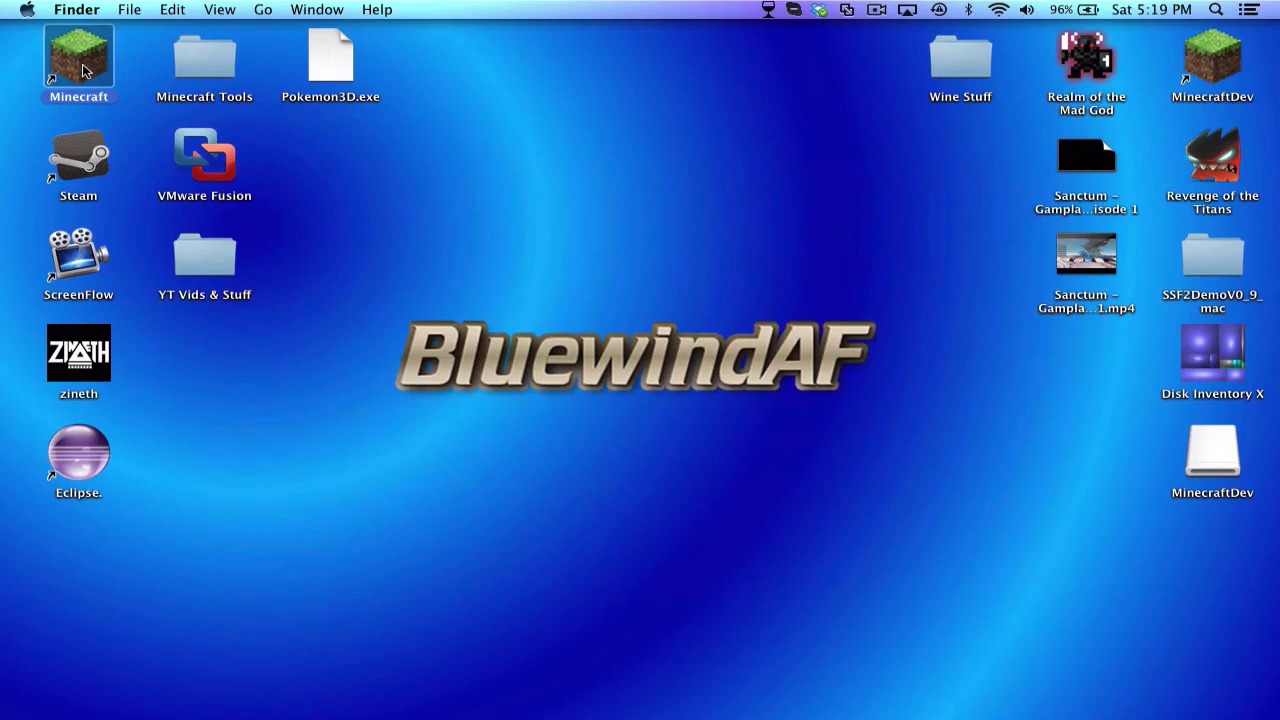
{"action": "double_click", "coordinate": [85, 70]}
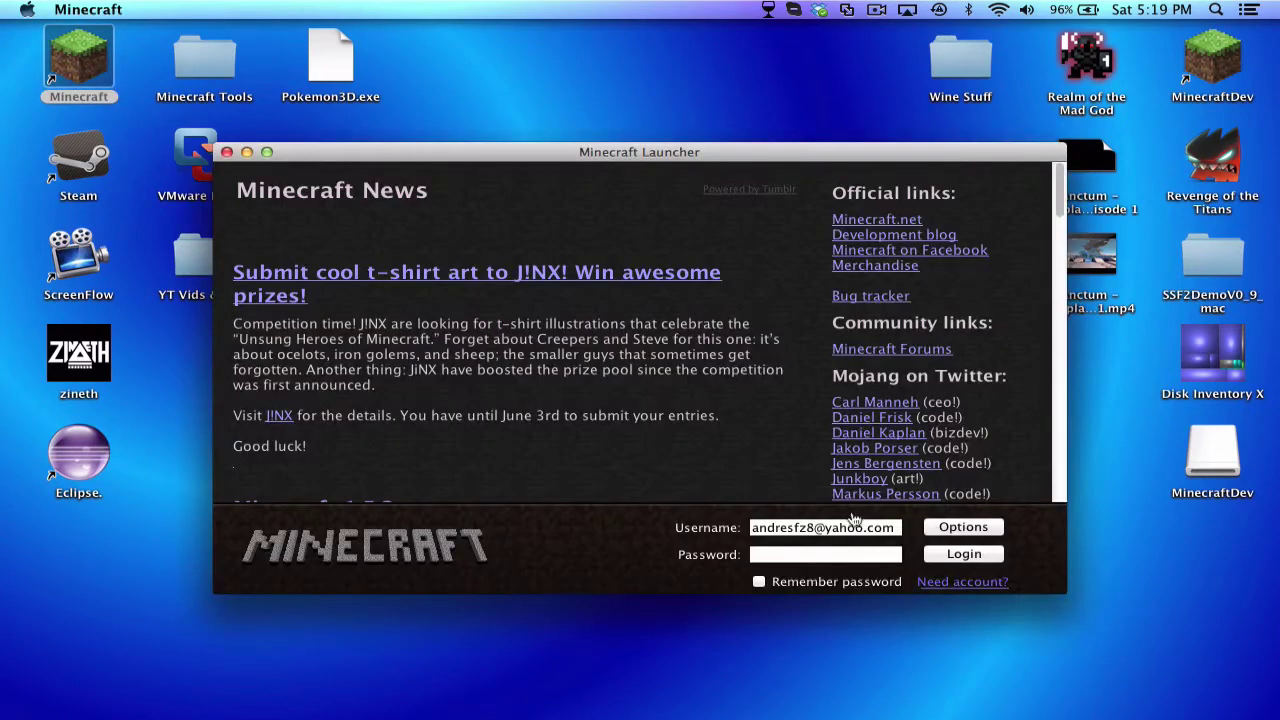
{"action": "left_click", "coordinate": [841, 556]}
{"action": "key", "text": "Return"}
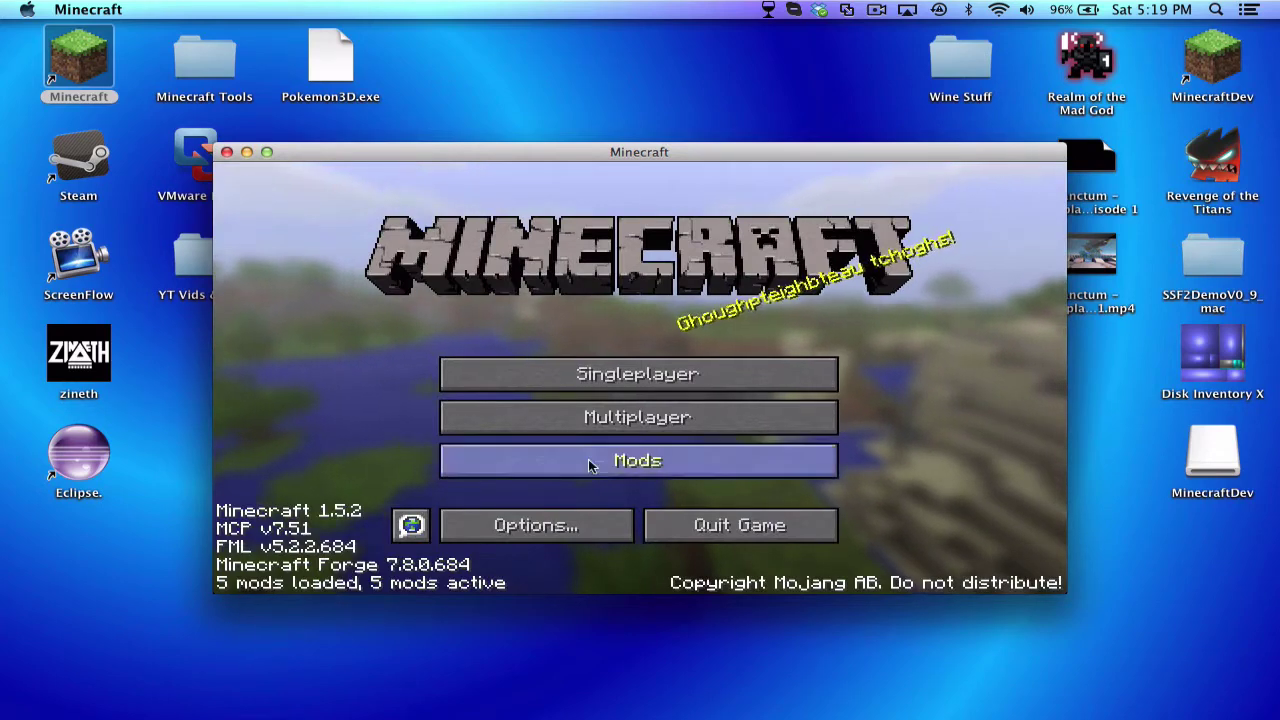
Examine the Slimevoid Library and Little Blocks entries in the mod list and return to the title screen
{"action": "left_click", "coordinate": [590, 465]}
{"action": "scroll", "coordinate": [312, 427], "scroll_direction": "down", "scroll_amount": 2}
{"action": "scroll", "coordinate": [310, 425], "scroll_direction": "up", "scroll_amount": 1}
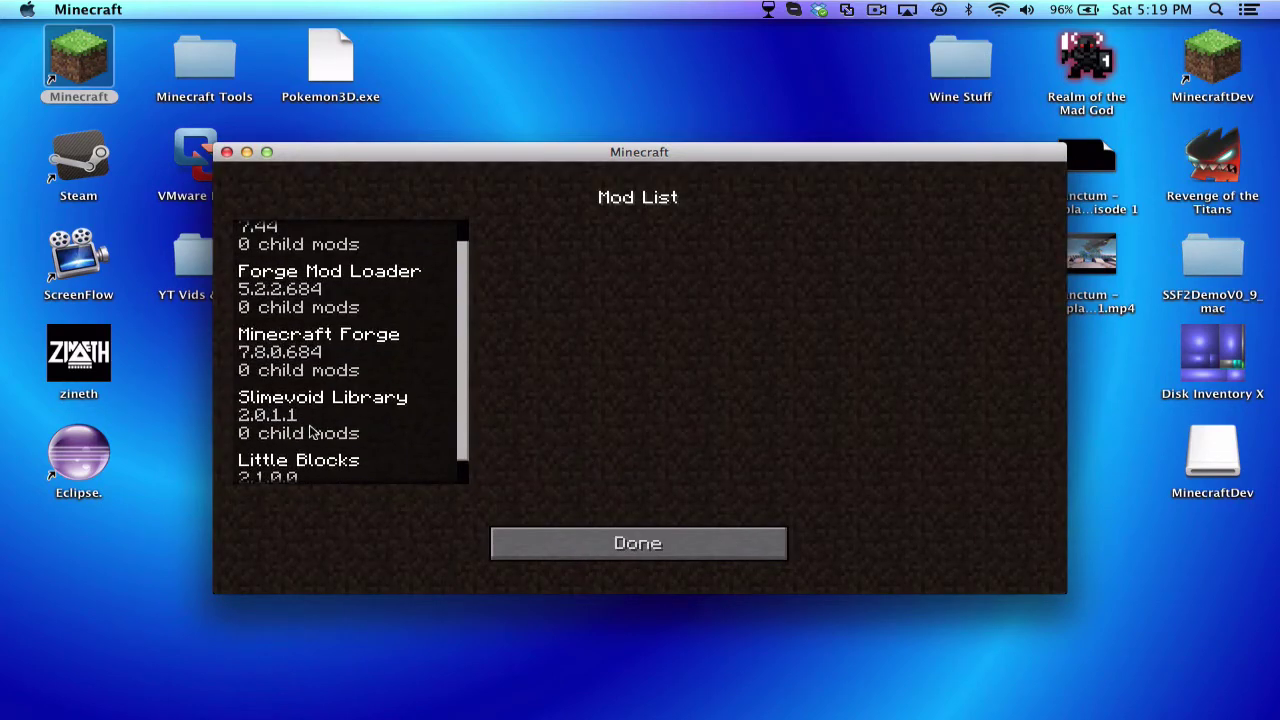
{"action": "left_click", "coordinate": [310, 432]}
{"action": "left_click", "coordinate": [320, 478]}
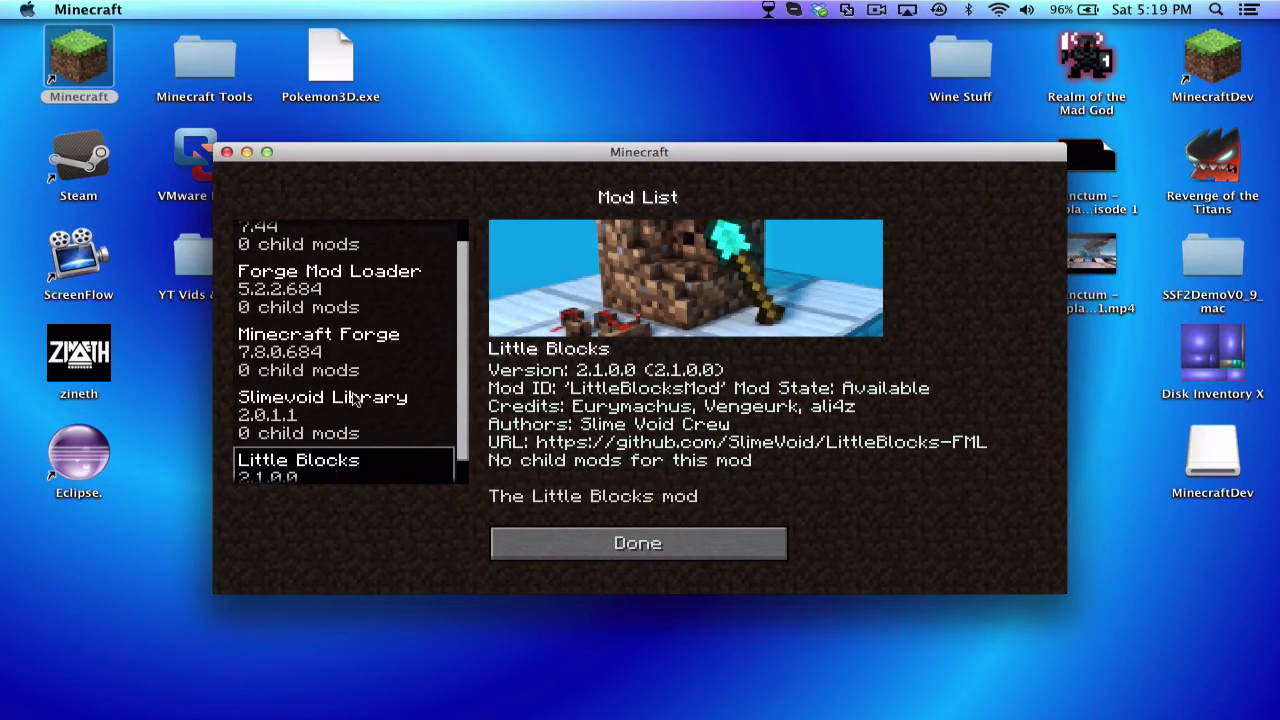
{"action": "left_click", "coordinate": [608, 553]}
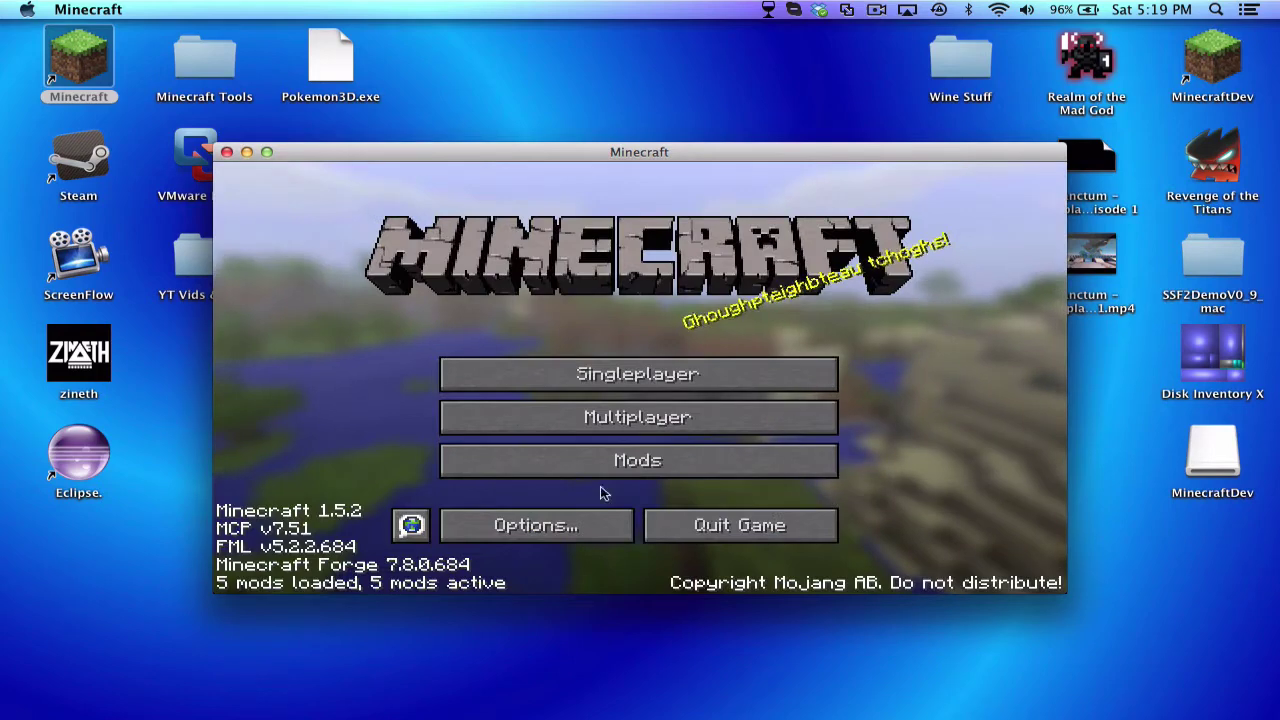
Create a singleplayer world named New World in Creative mode and enlarge the game window
{"action": "left_click", "coordinate": [578, 372]}
{"action": "left_click", "coordinate": [682, 515]}
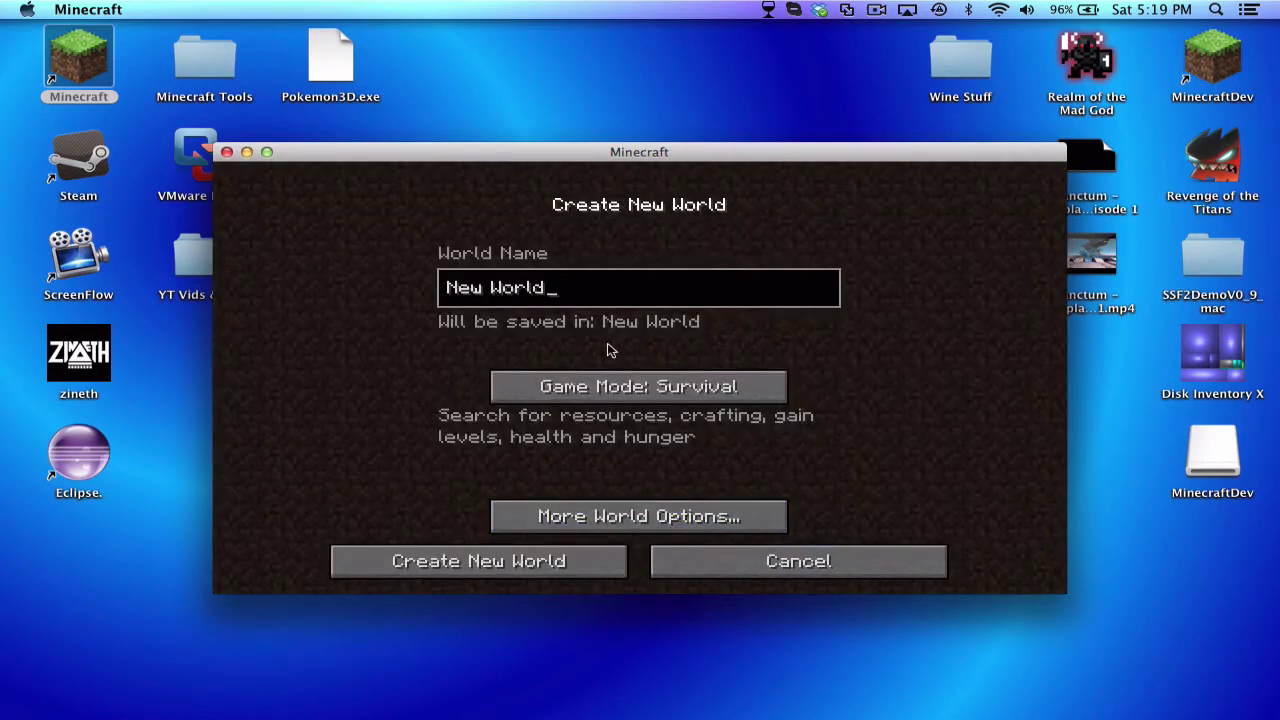
{"action": "left_click", "coordinate": [620, 386]}
{"action": "left_click", "coordinate": [620, 386]}
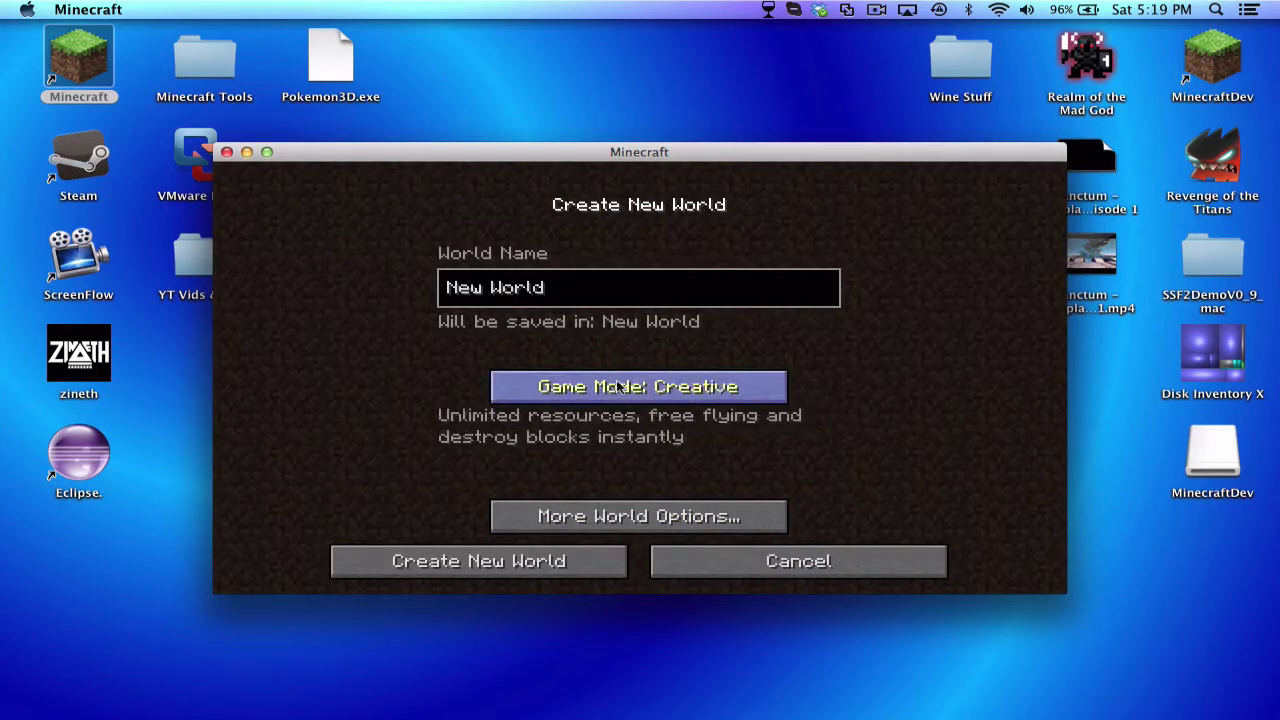
{"action": "left_click", "coordinate": [548, 556]}
{"action": "left_click", "coordinate": [266, 151]}
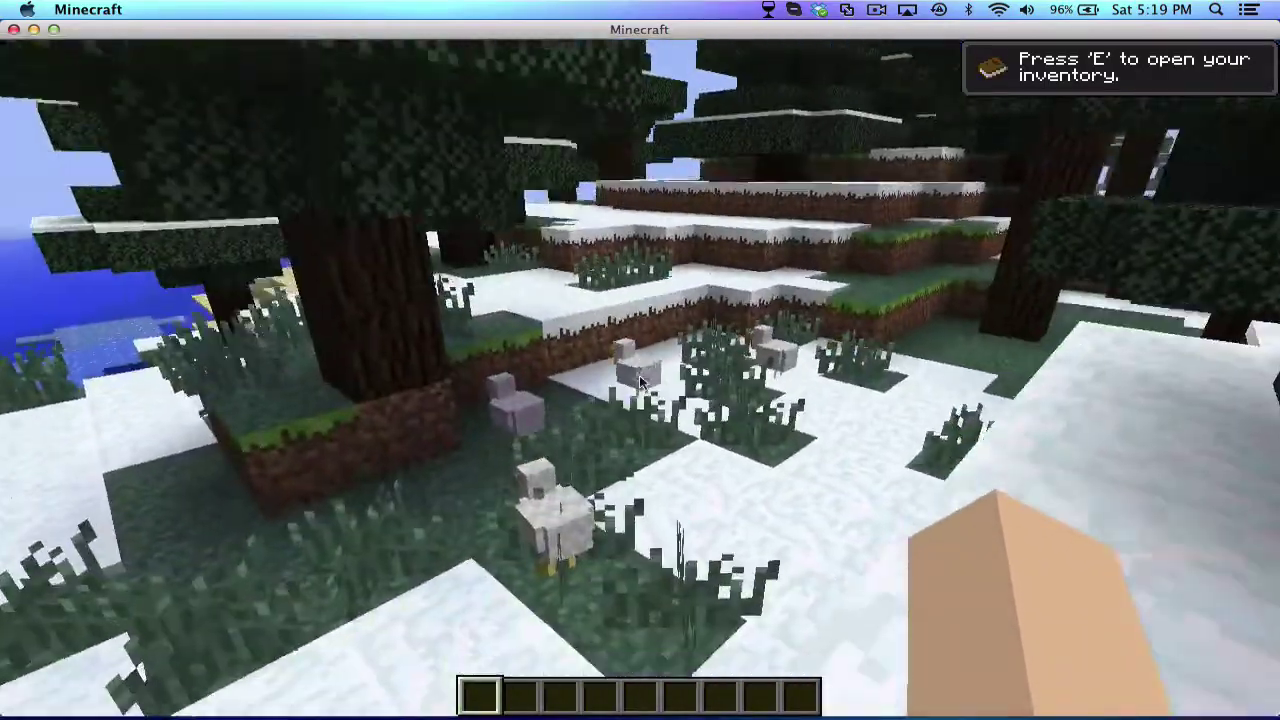
Widen the field of view in the game options and return to the world
{"action": "key", "text": "Escape"}
{"action": "left_click", "coordinate": [574, 374]}
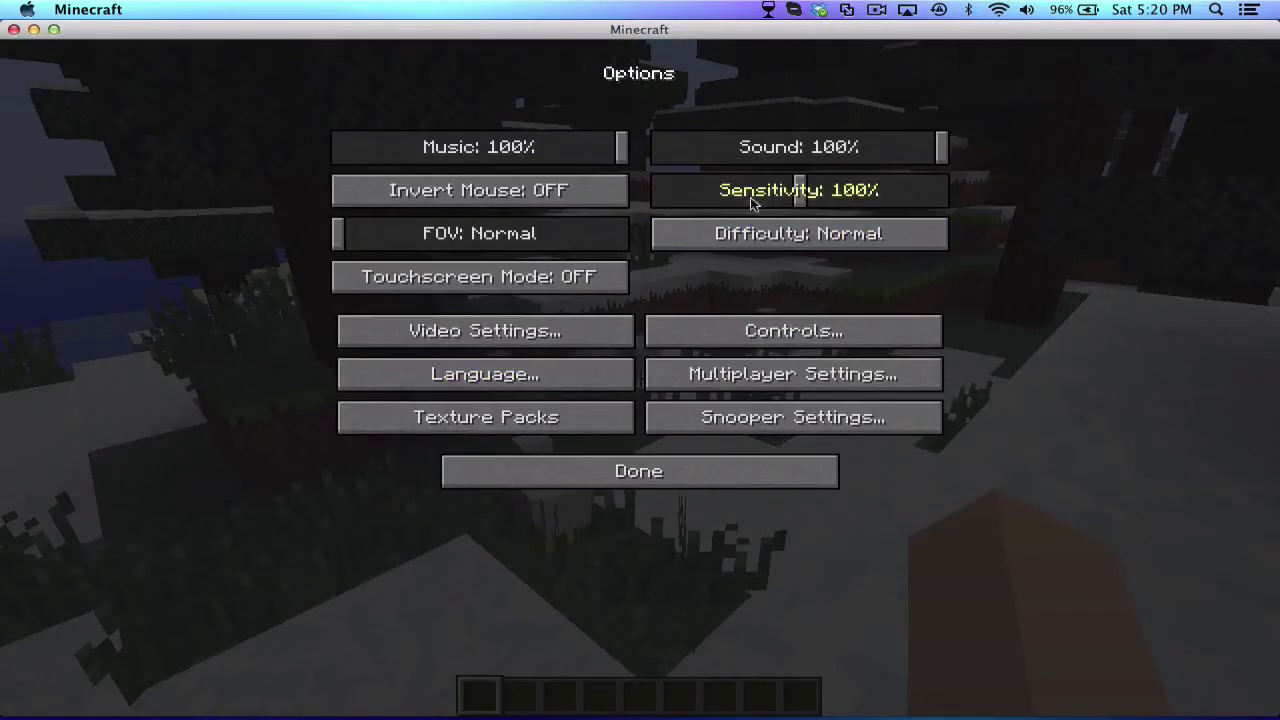
{"action": "left_click", "coordinate": [510, 236]}
{"action": "key", "text": "Escape"}
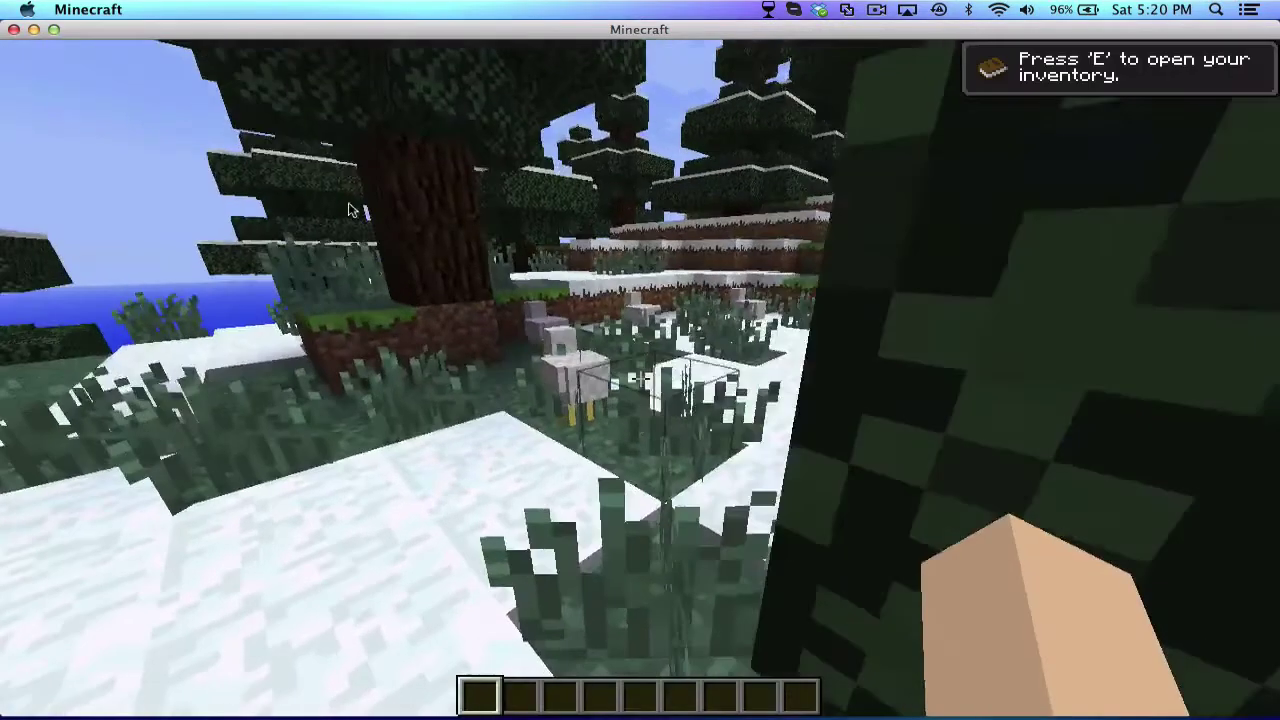
Put a stack of 64 dirt from the Creative item list into the first hotbar slot
{"action": "key", "text": "e"}
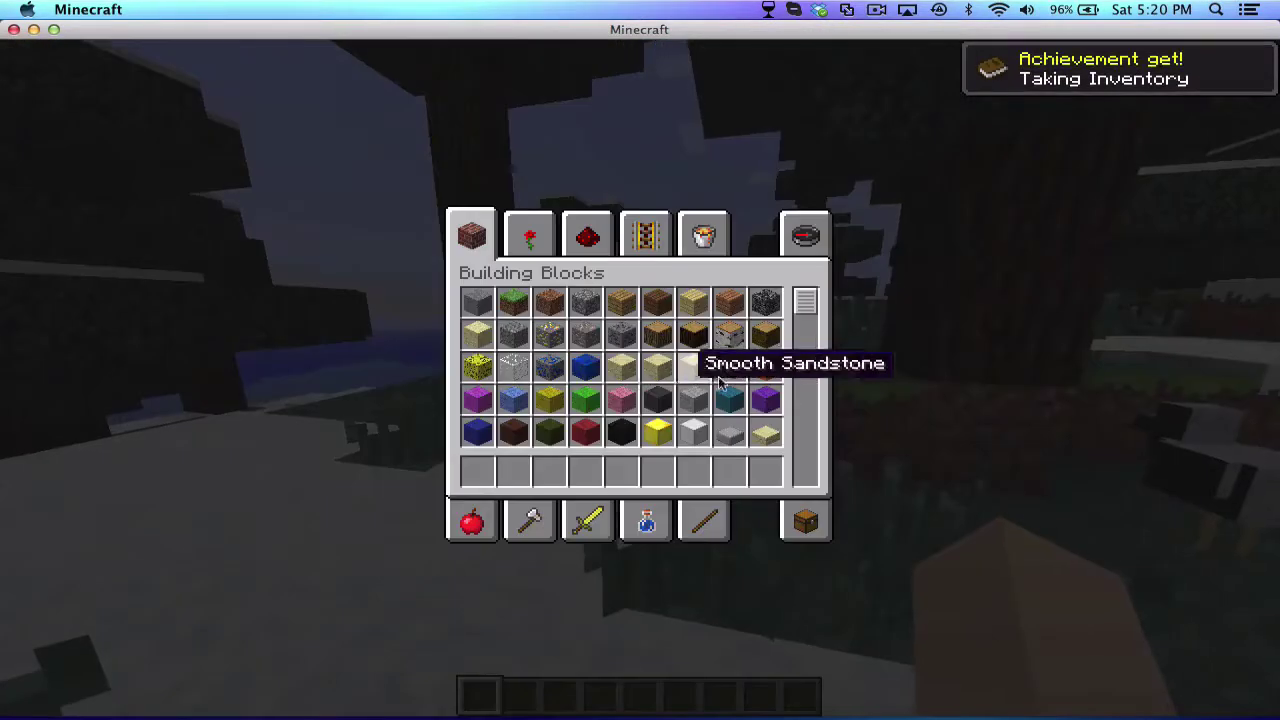
{"action": "left_click", "coordinate": [789, 250]}
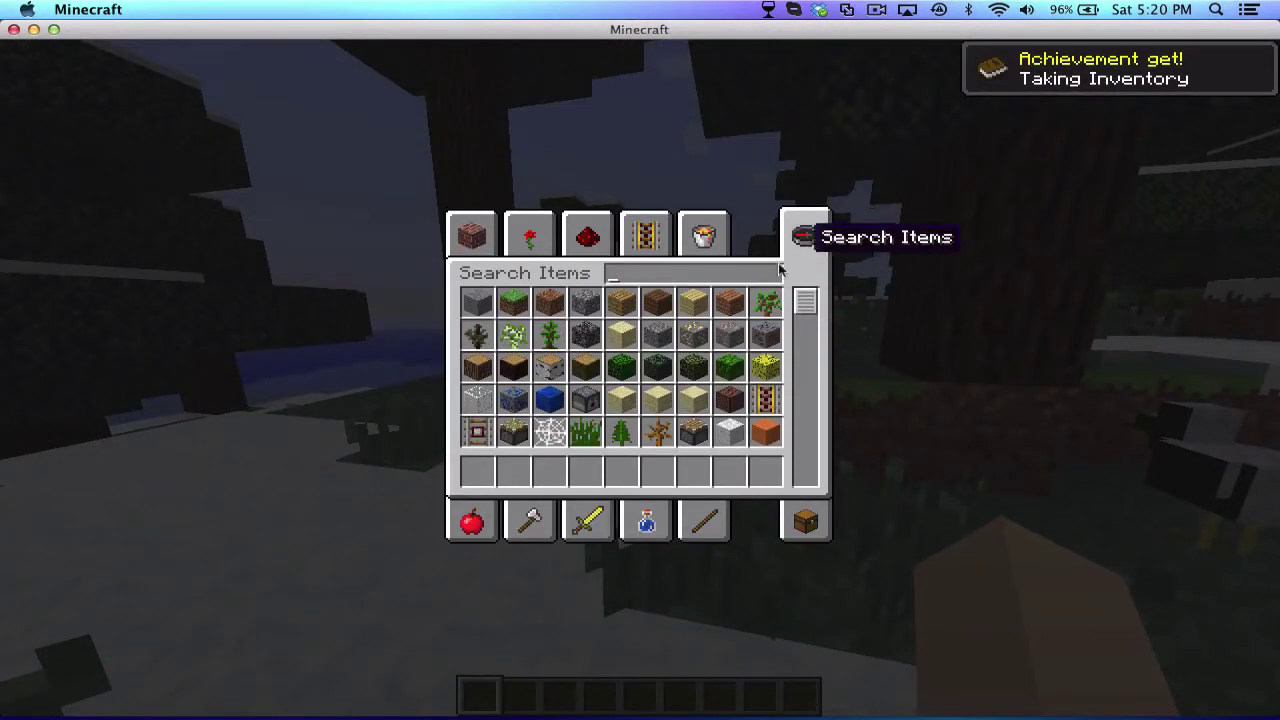
{"action": "left_click", "coordinate": [549, 301]}
{"action": "left_click", "coordinate": [482, 476]}
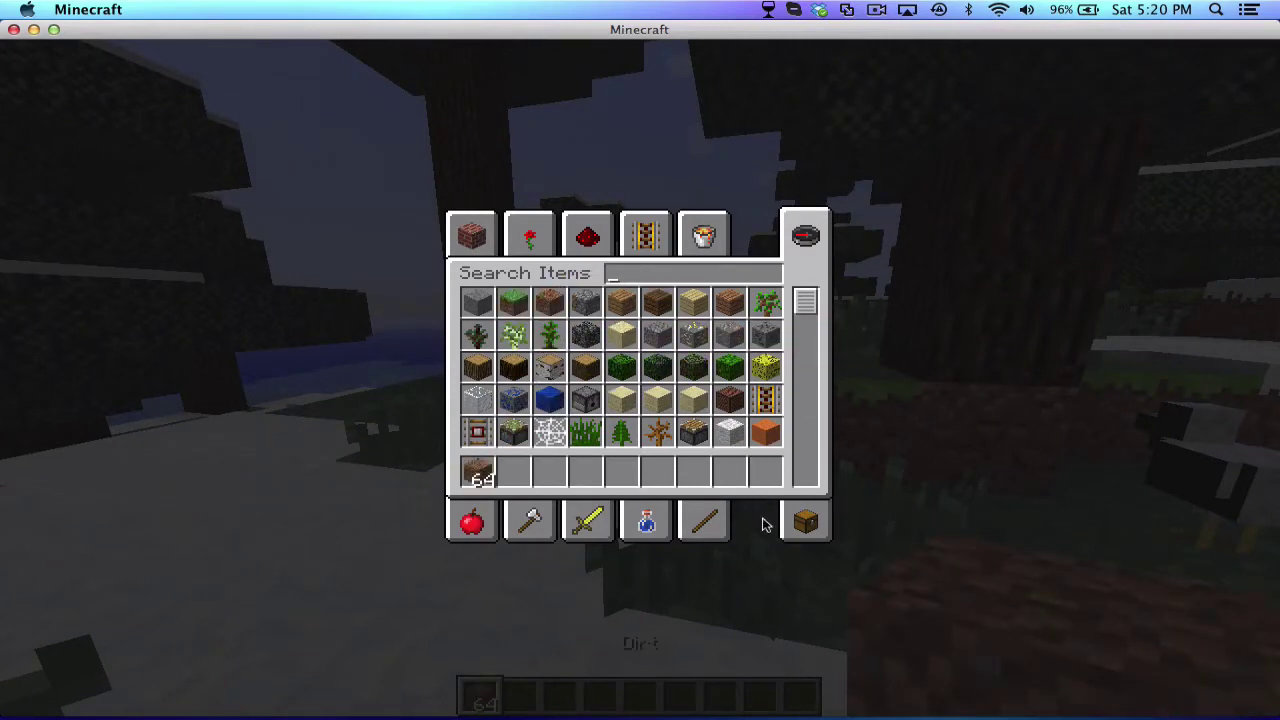
{"action": "key", "text": "e"}
Open the world to LAN with Game Mode set to Creative and Allow Cheats on
{"action": "key", "text": "Escape"}
{"action": "left_click", "coordinate": [740, 373]}
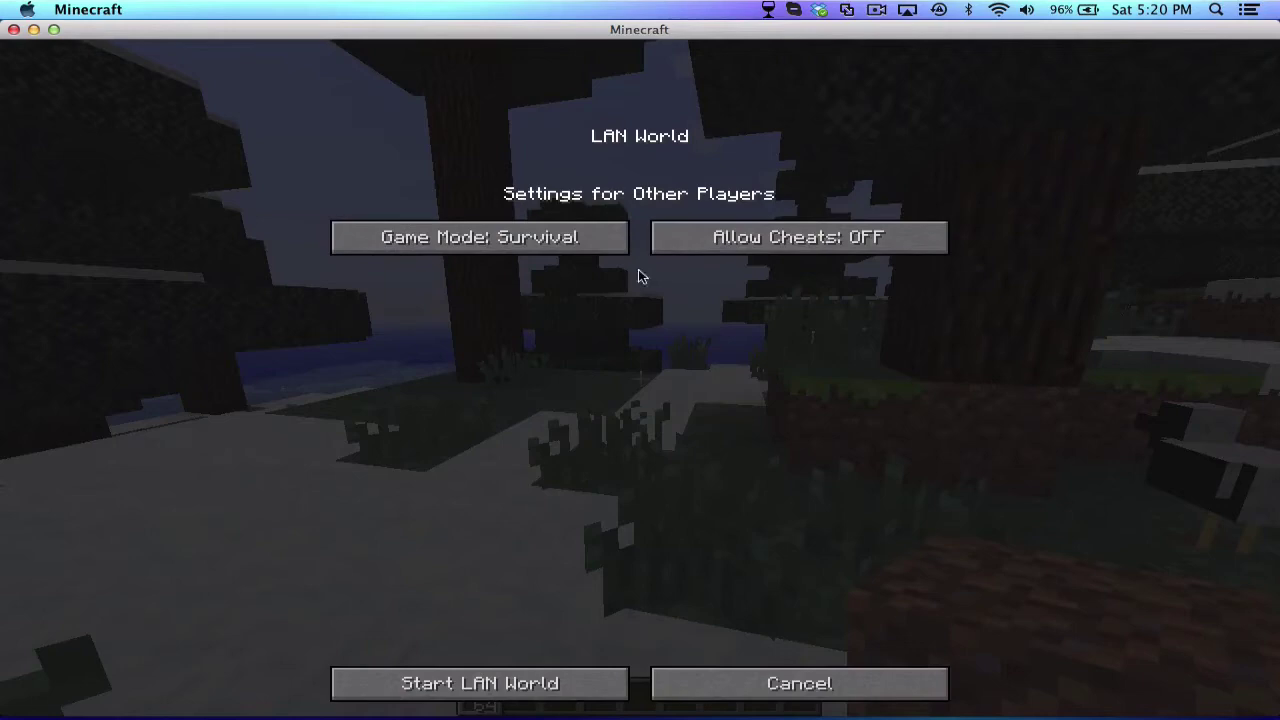
{"action": "left_click", "coordinate": [608, 247]}
{"action": "left_click", "coordinate": [700, 240]}
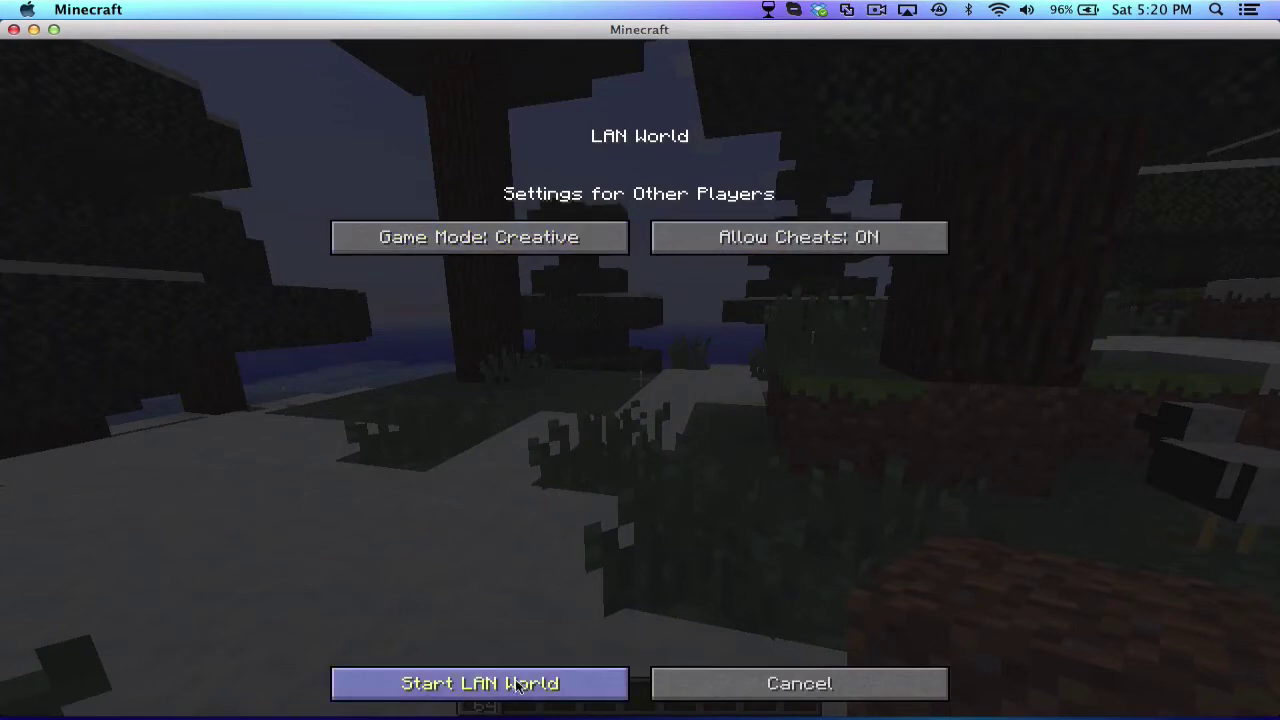
{"action": "left_click", "coordinate": [480, 683]}
Run /gamemode 1 and check the inventory
{"action": "type", "text": "/game"}
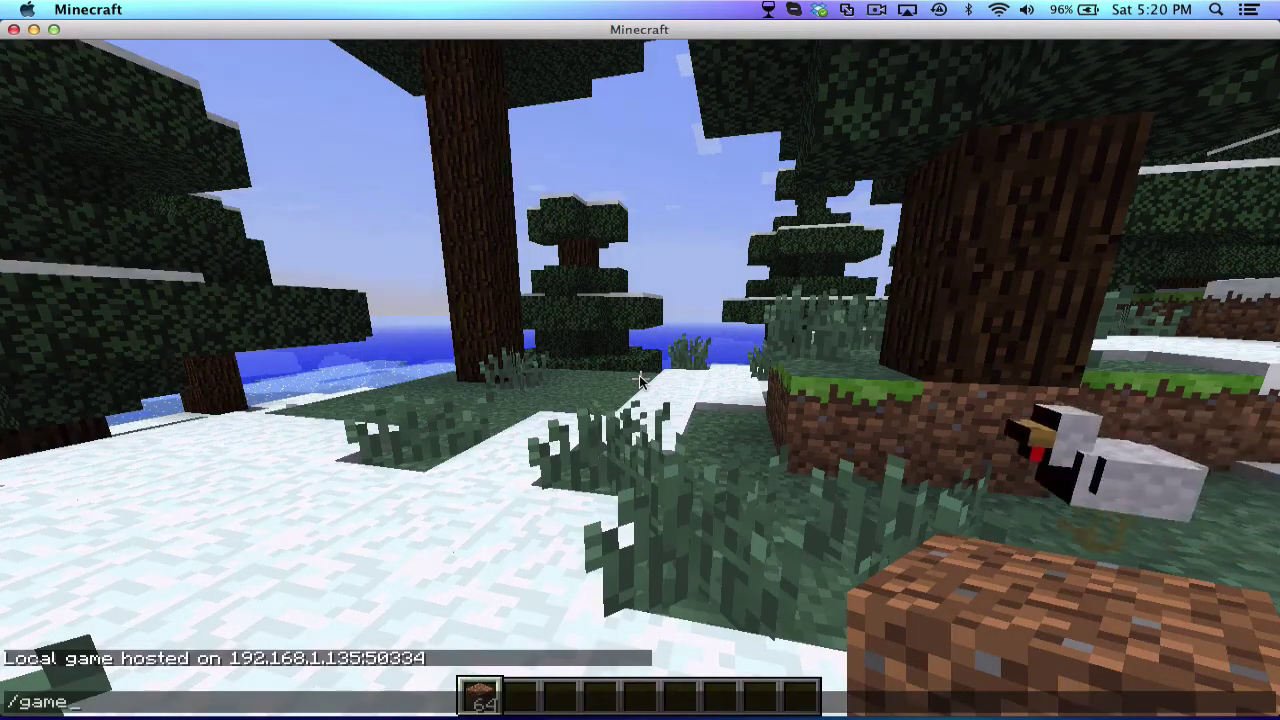
{"action": "type", "text": "mode 1"}
{"action": "key", "text": "Return"}
{"action": "key", "text": "e"}
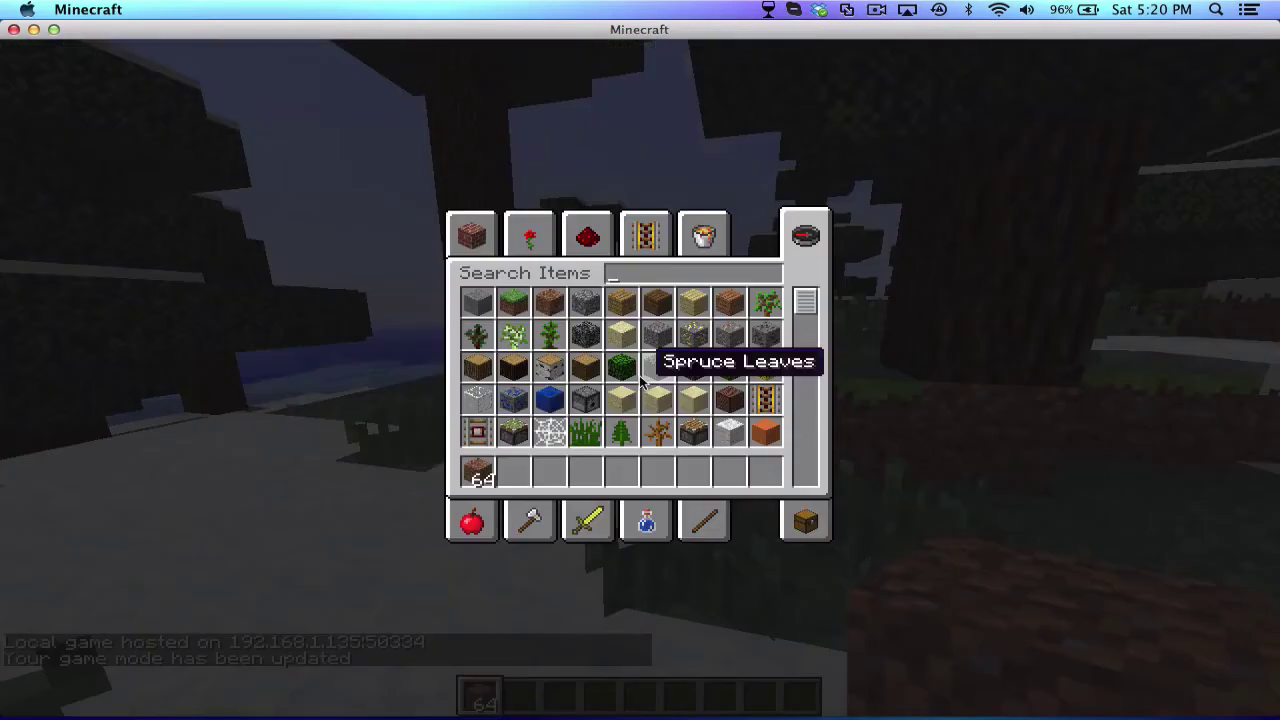
{"action": "key", "text": "Escape"}
Switch to Survival mode with /gamemode 0
{"action": "type", "text": "/gam"}
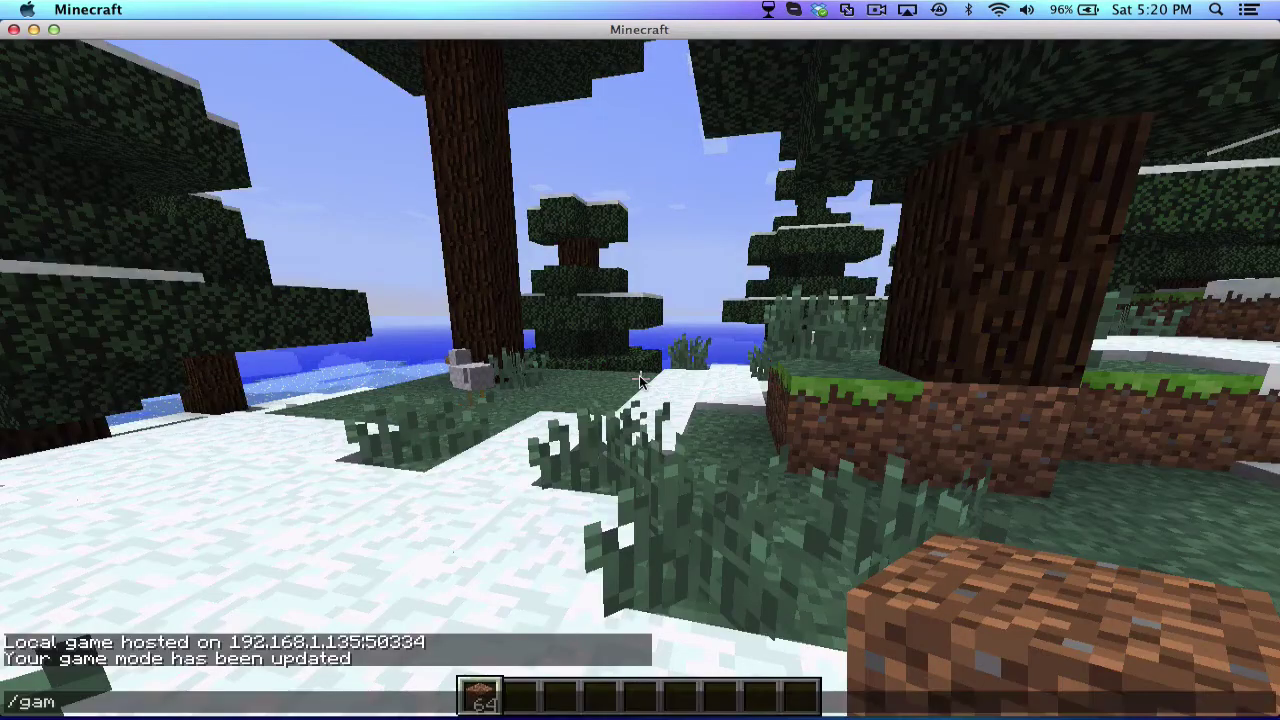
{"action": "type", "text": "emode 0"}
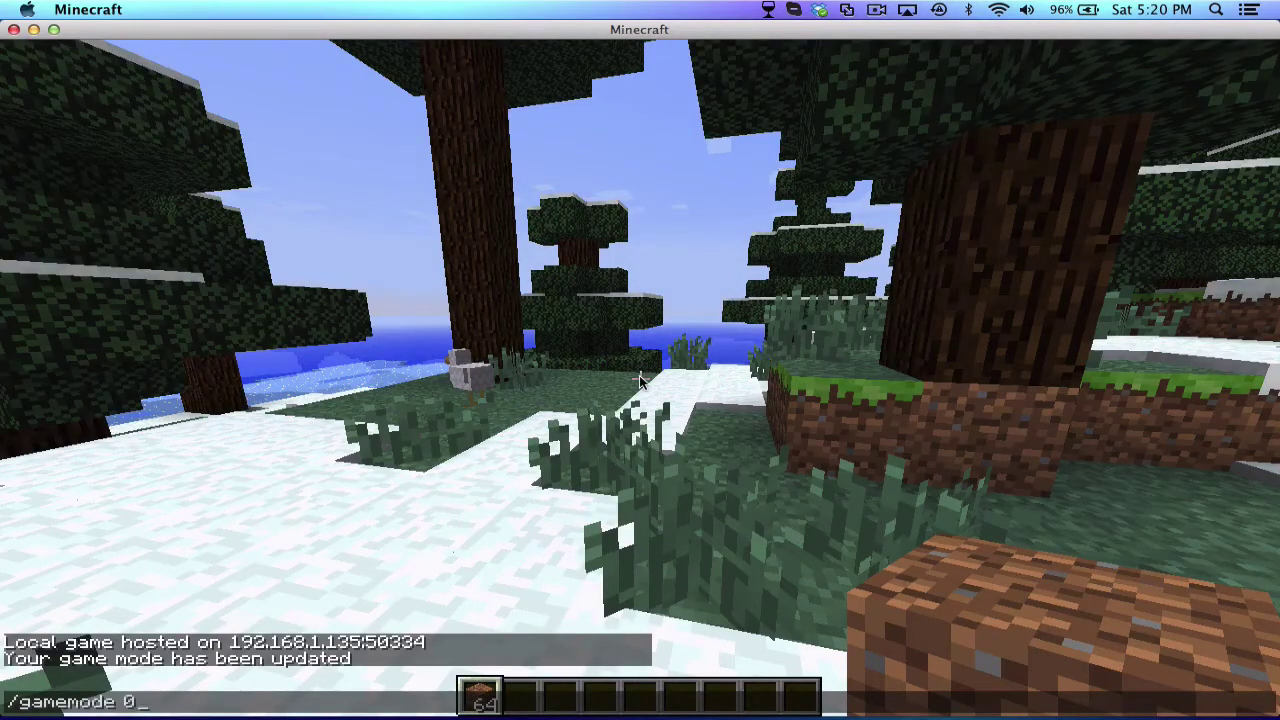
{"action": "key", "text": "Return"}
Craft a Little Blocks Wand from one dirt and store it in the first hotbar slot, keeping the remaining dirt in the inventory
{"action": "key", "text": "e"}
{"action": "left_click", "coordinate": [493, 500]}
{"action": "left_click", "coordinate": [657, 293]}
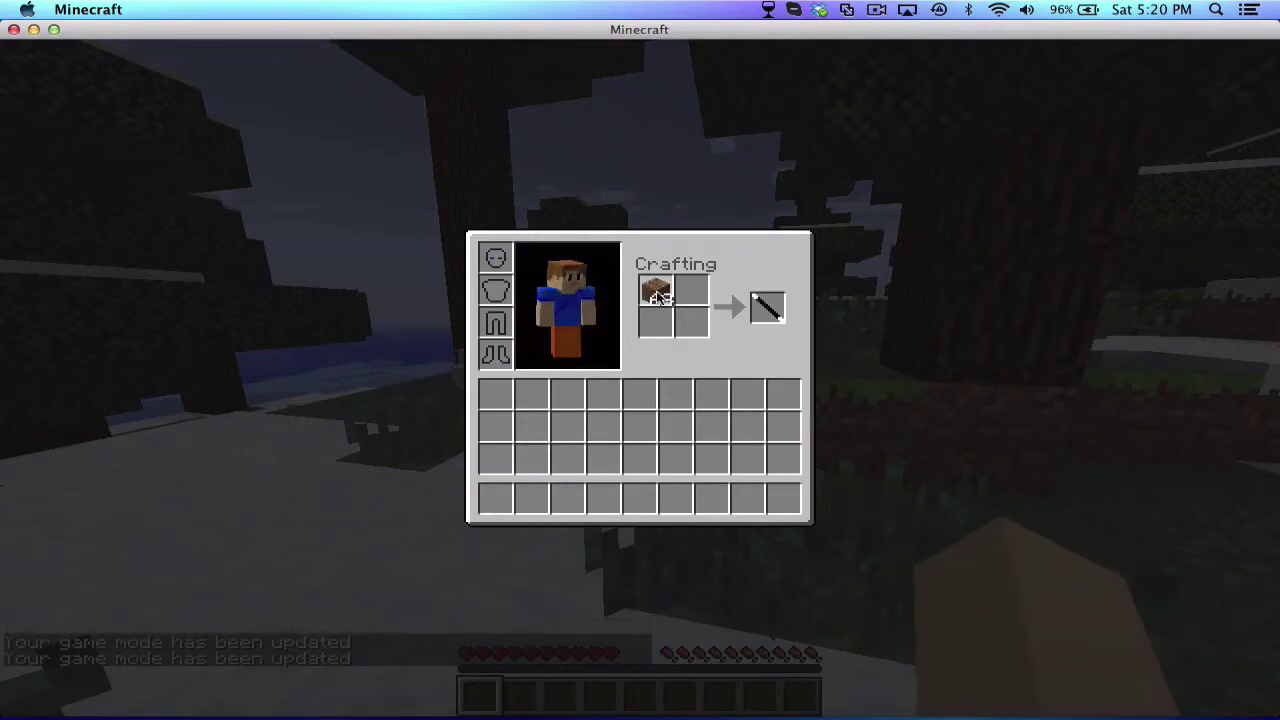
{"action": "left_click", "coordinate": [640, 428]}
{"action": "left_click", "coordinate": [767, 307]}
{"action": "left_click", "coordinate": [496, 498]}
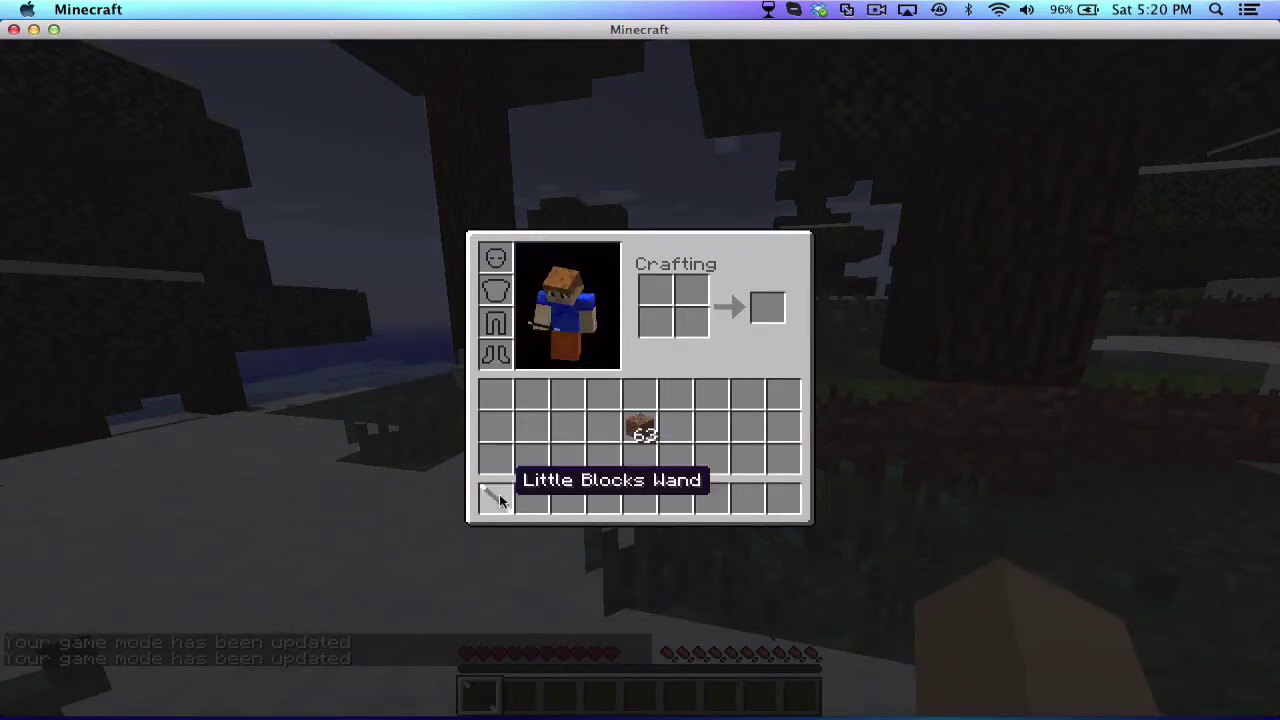
{"action": "key", "text": "e"}
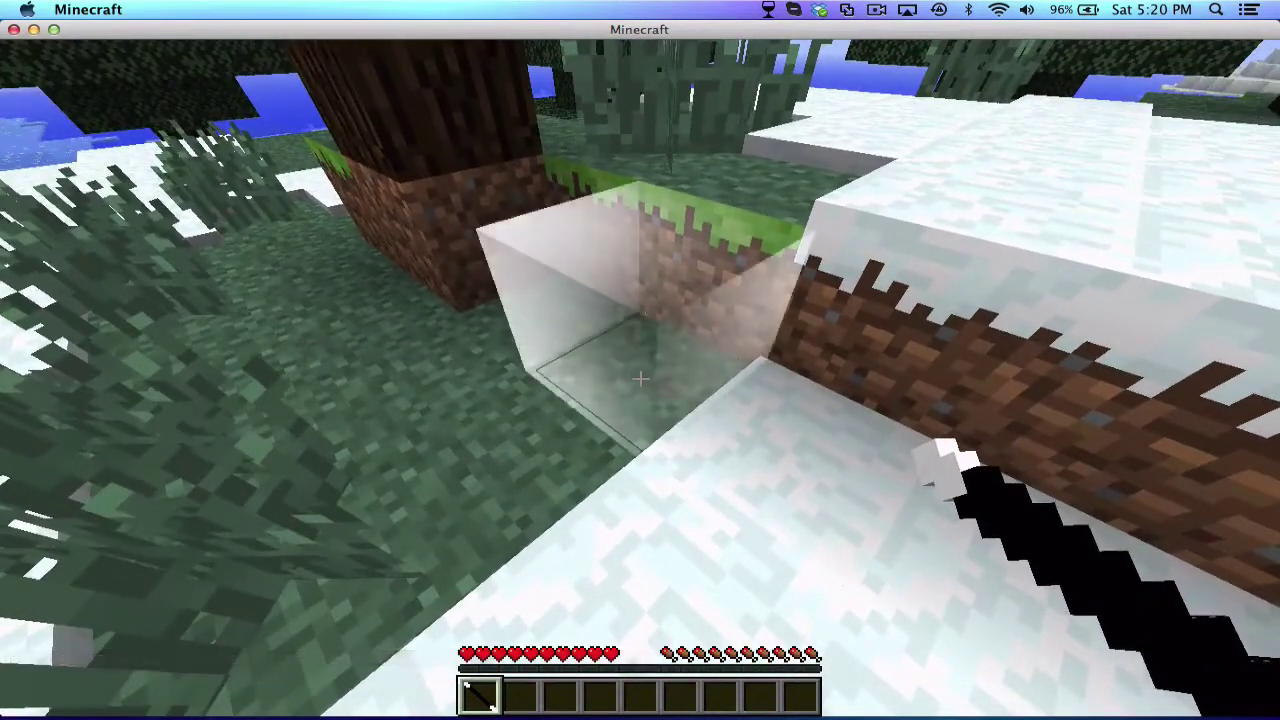
Try the Little Blocks Wand on the grass near the tree and move the dirt stack into the second hotbar slot
{"action": "left_click", "coordinate": [640, 378]}
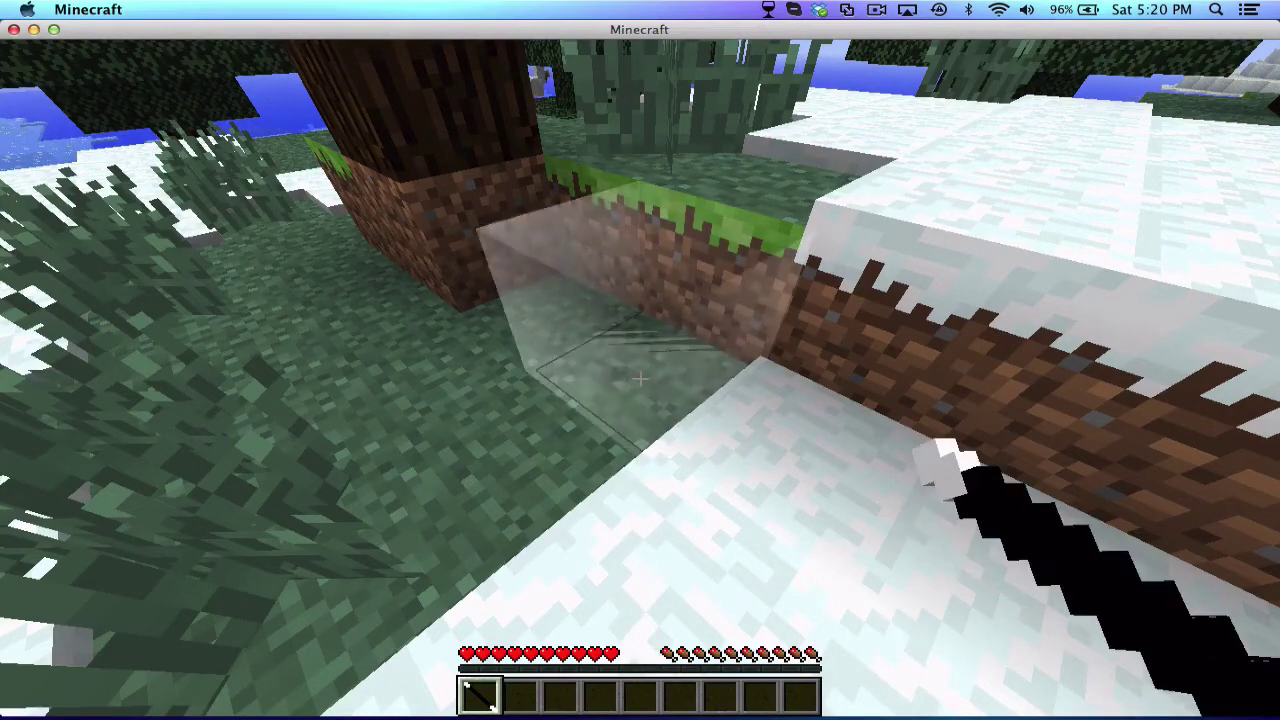
{"action": "left_click", "coordinate": [640, 378]}
{"action": "key", "text": "2"}
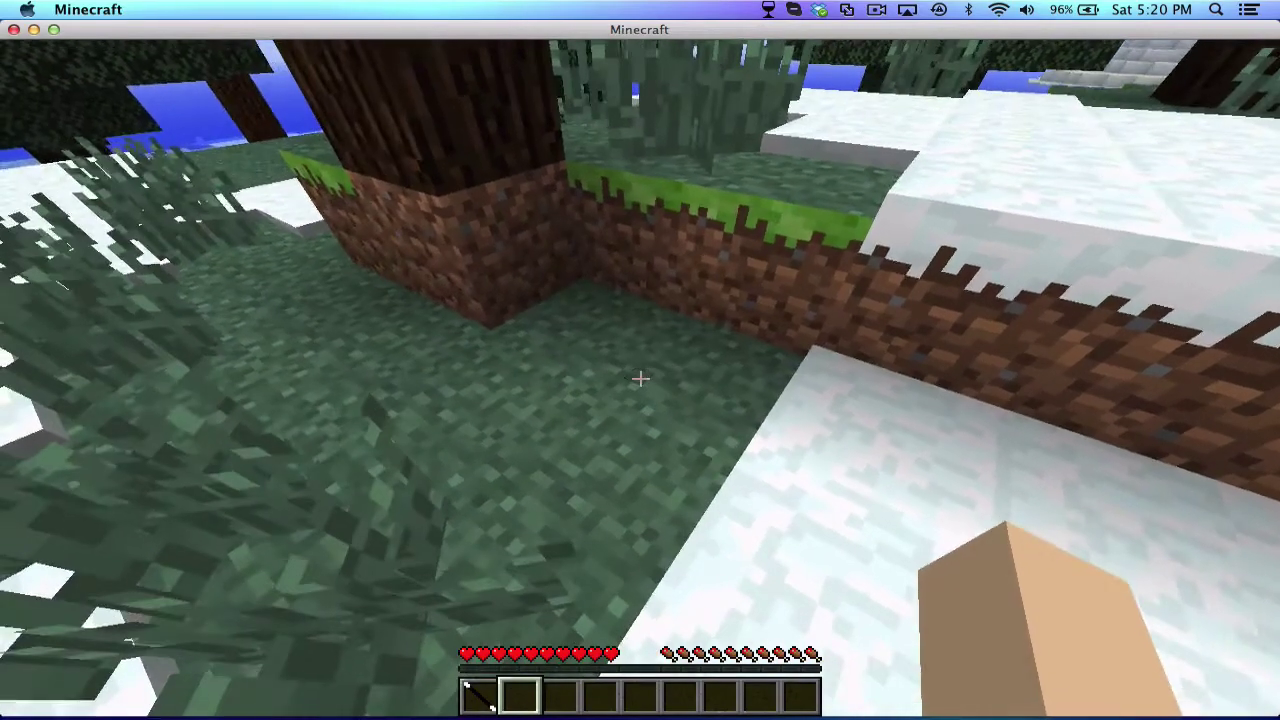
{"action": "key", "text": "e"}
{"action": "left_click", "coordinate": [531, 497]}
{"action": "key", "text": "e"}
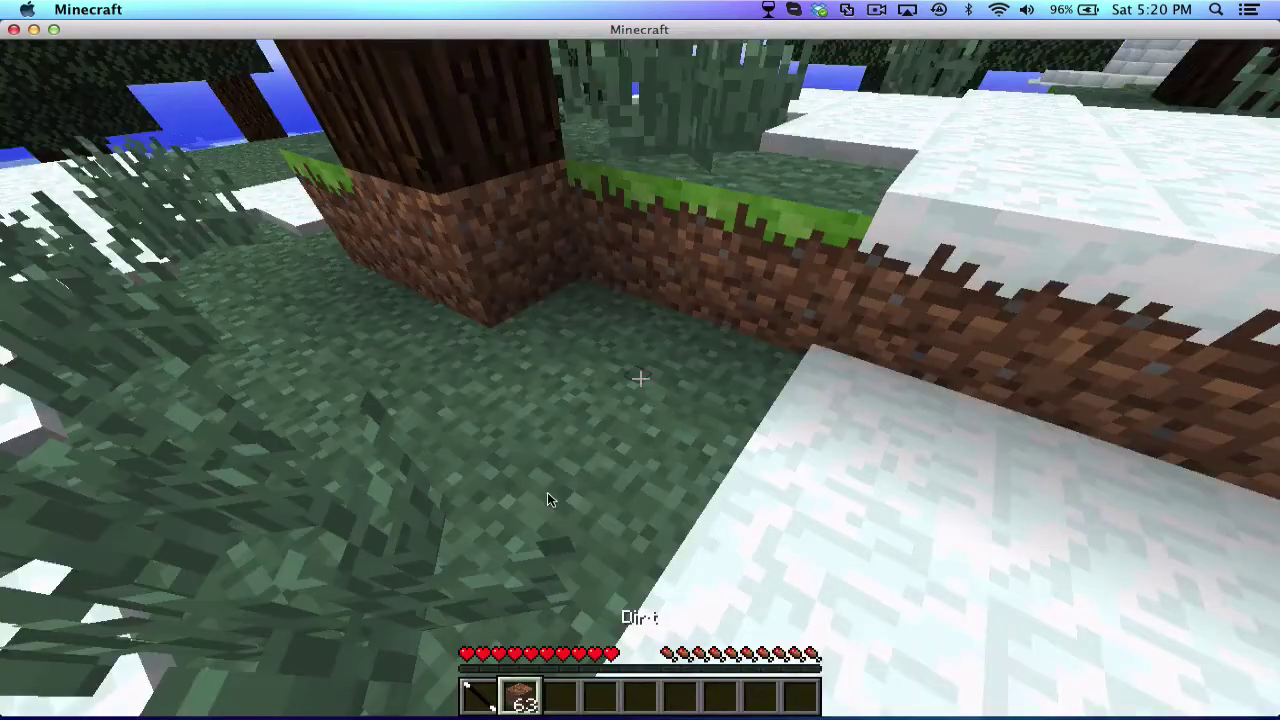
Place a full-size dirt block on the grass beside the dirt ledge
{"action": "right_click", "coordinate": [640, 378]}
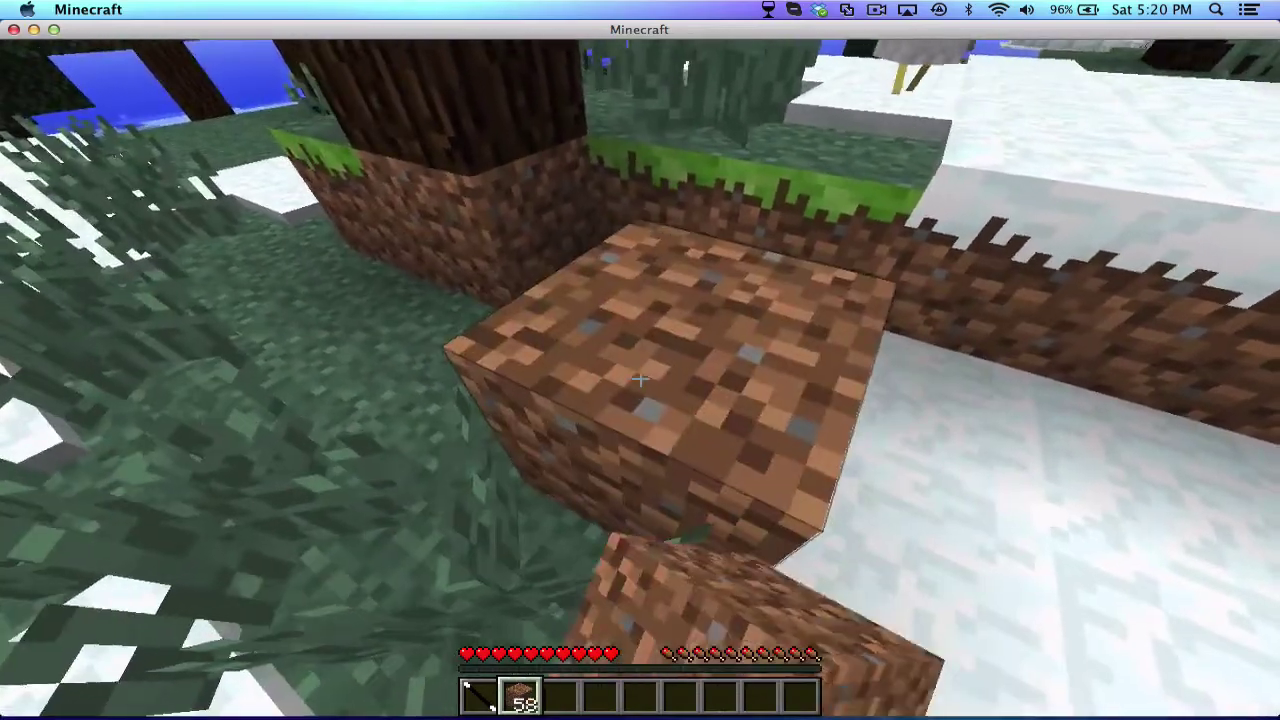
{"action": "right_click", "coordinate": [640, 378]}
{"action": "right_click", "coordinate": [640, 378]}
{"action": "left_click", "coordinate": [640, 378]}
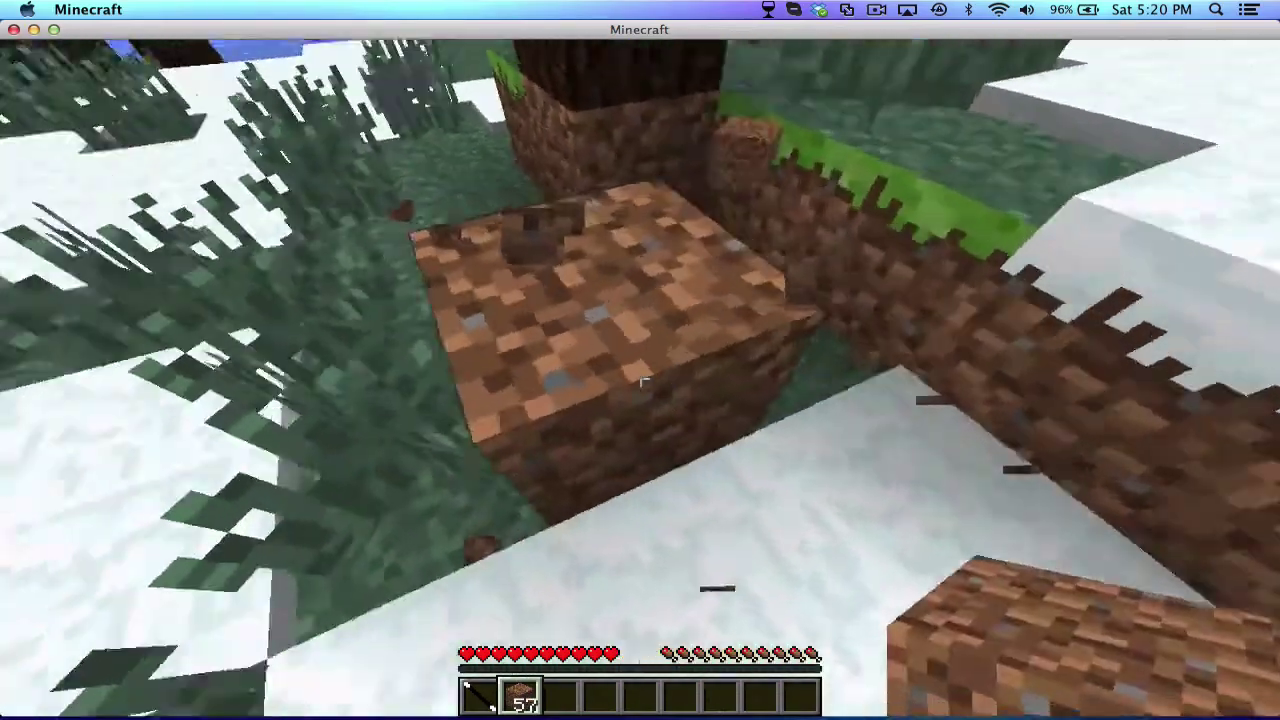
Build a small irregular structure of little dirt blocks between the full-size dirt block and the ledge
{"action": "key", "text": "q"}
{"action": "key", "text": "q"}
{"action": "key", "text": "q"}
{"action": "key", "text": "q"}
{"action": "key", "text": "q"}
{"action": "key", "text": "q"}
{"action": "key", "text": "q"}
{"action": "key", "text": "q"}
{"action": "key", "text": "q"}
{"action": "key", "text": "q"}
{"action": "key", "text": "q"}
{"action": "key", "text": "q"}
{"action": "key", "text": "q"}
{"action": "key", "text": "q"}
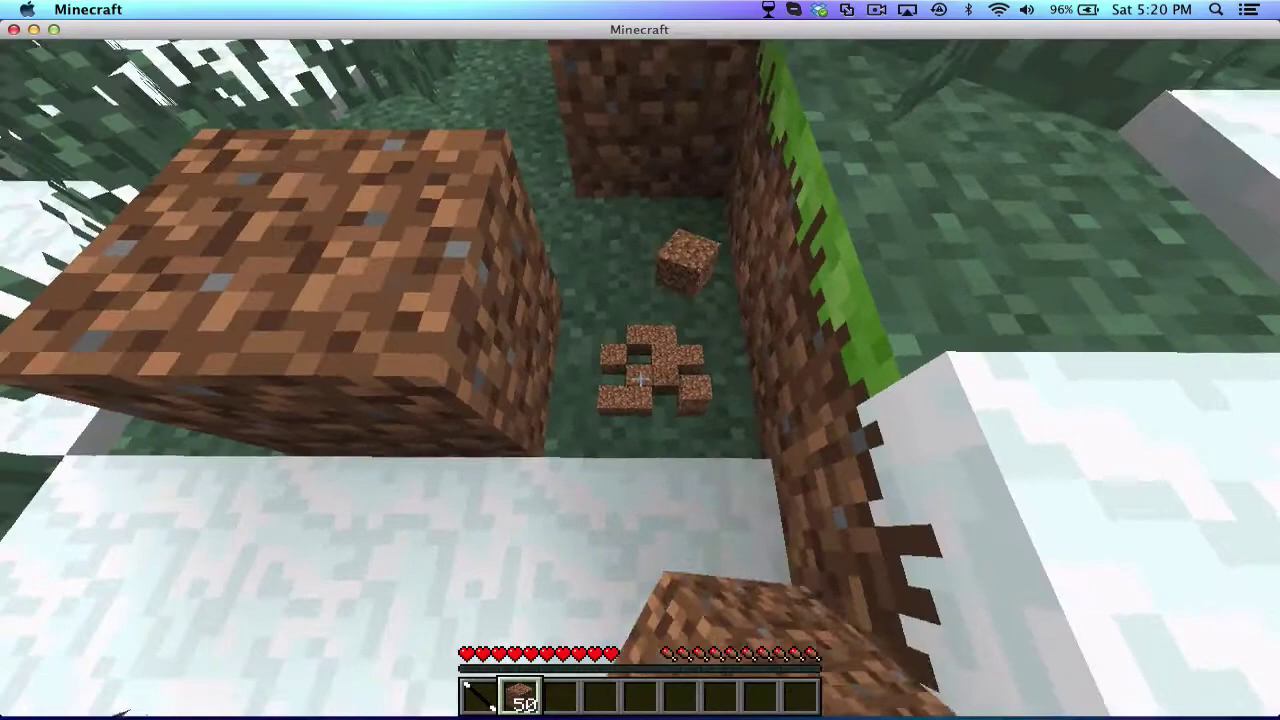
{"action": "key", "text": "q"}
{"action": "key", "text": "q"}
{"action": "key", "text": "q"}
{"action": "key", "text": "q"}
{"action": "key", "text": "q"}
{"action": "key", "text": "q"}
{"action": "key", "text": "q"}
{"action": "key", "text": "q"}
{"action": "key", "text": "q"}
{"action": "key", "text": "q"}
{"action": "key", "text": "q"}
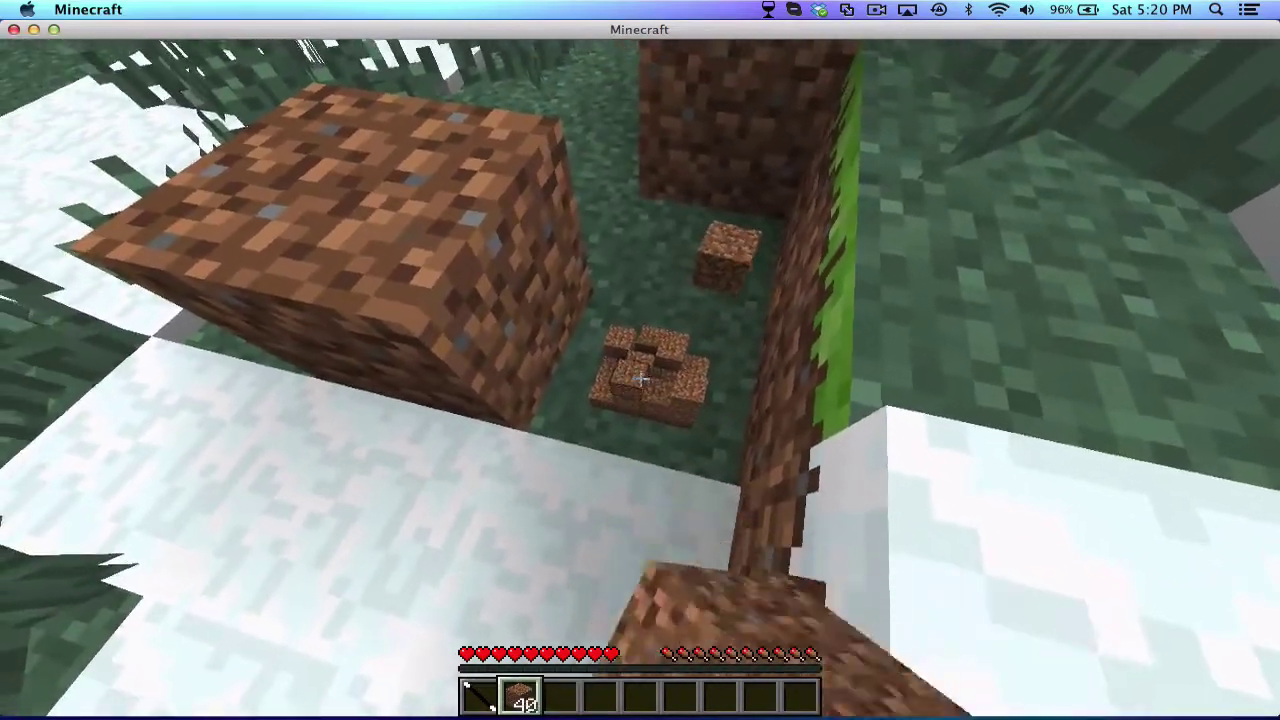
{"action": "key", "text": "q"}
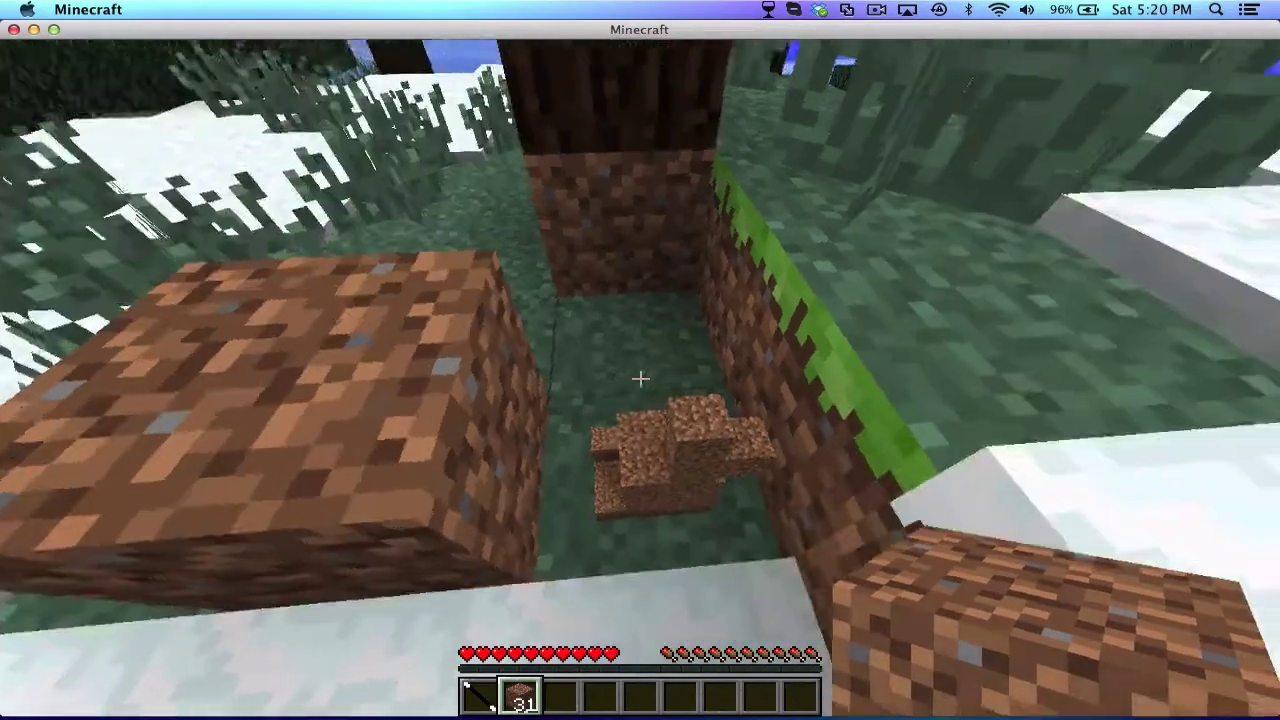
{"action": "key", "text": "q"}
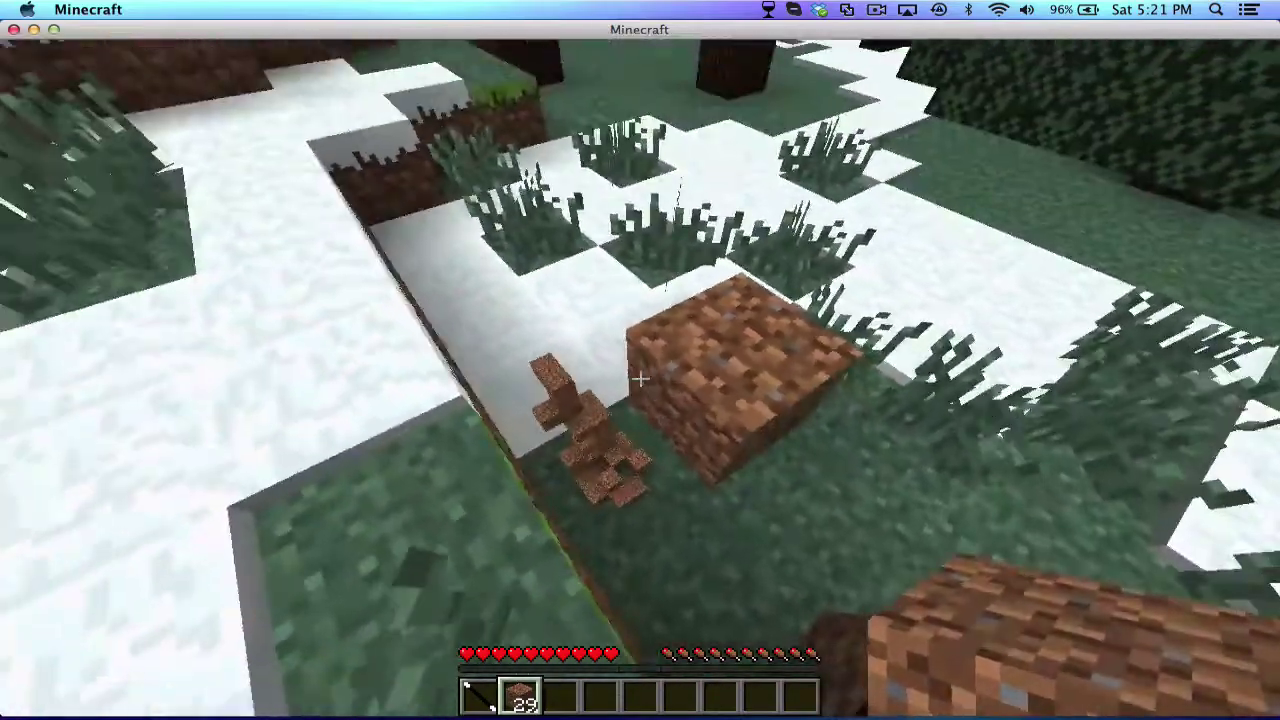
Examine the little dirt structure beside the full-size block from several sides
{"action": "key", "text": "w"}
{"action": "key", "text": "s"}
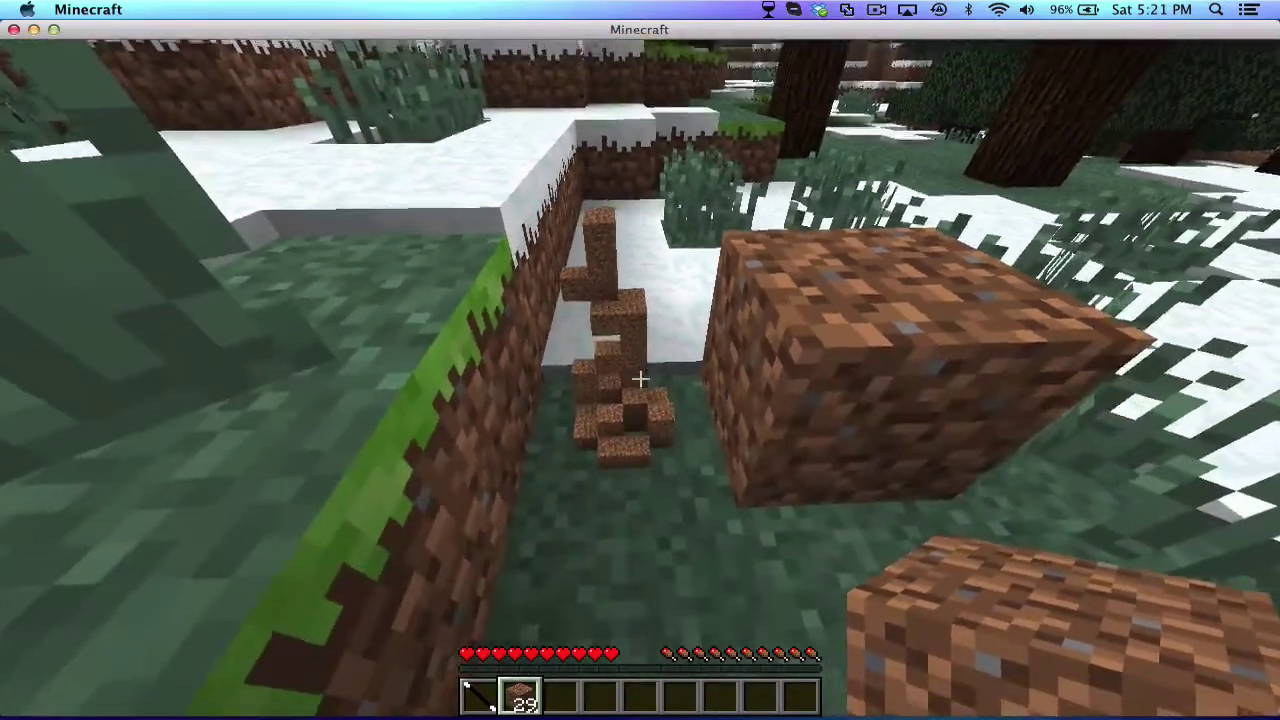
{"action": "key", "text": "space"}
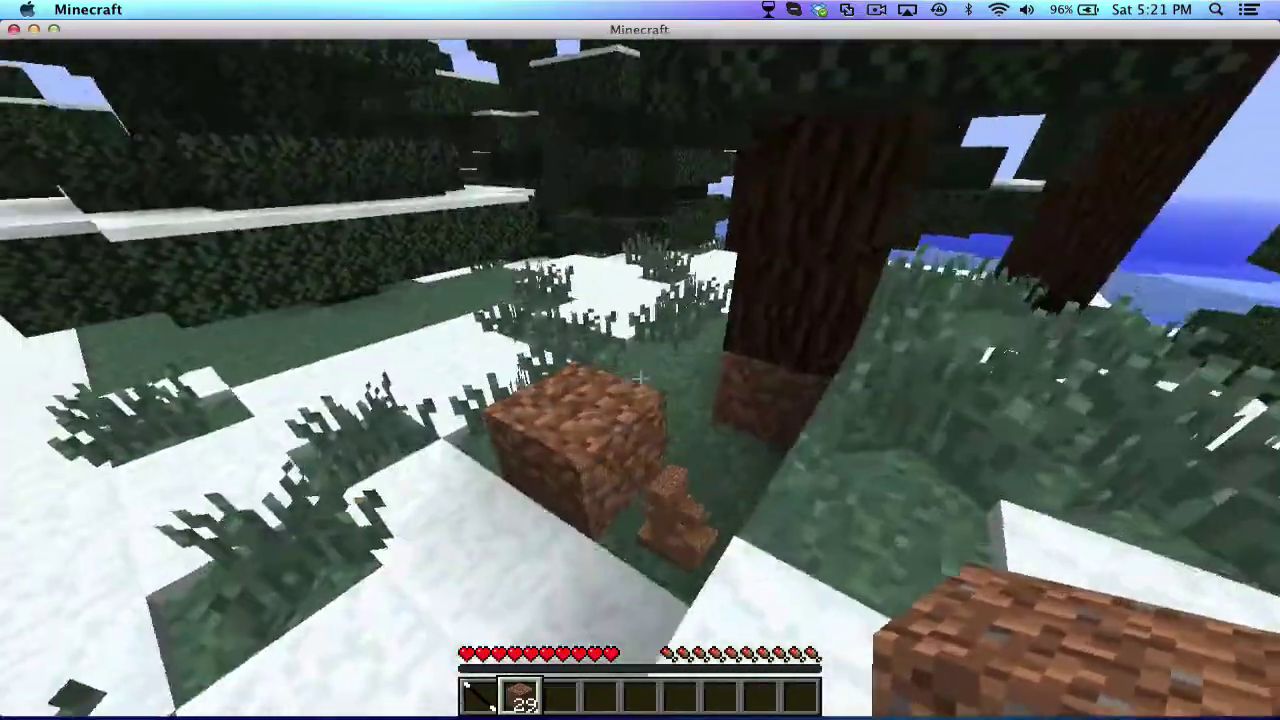
{"action": "key", "text": "w"}
{"action": "key", "text": "w"}
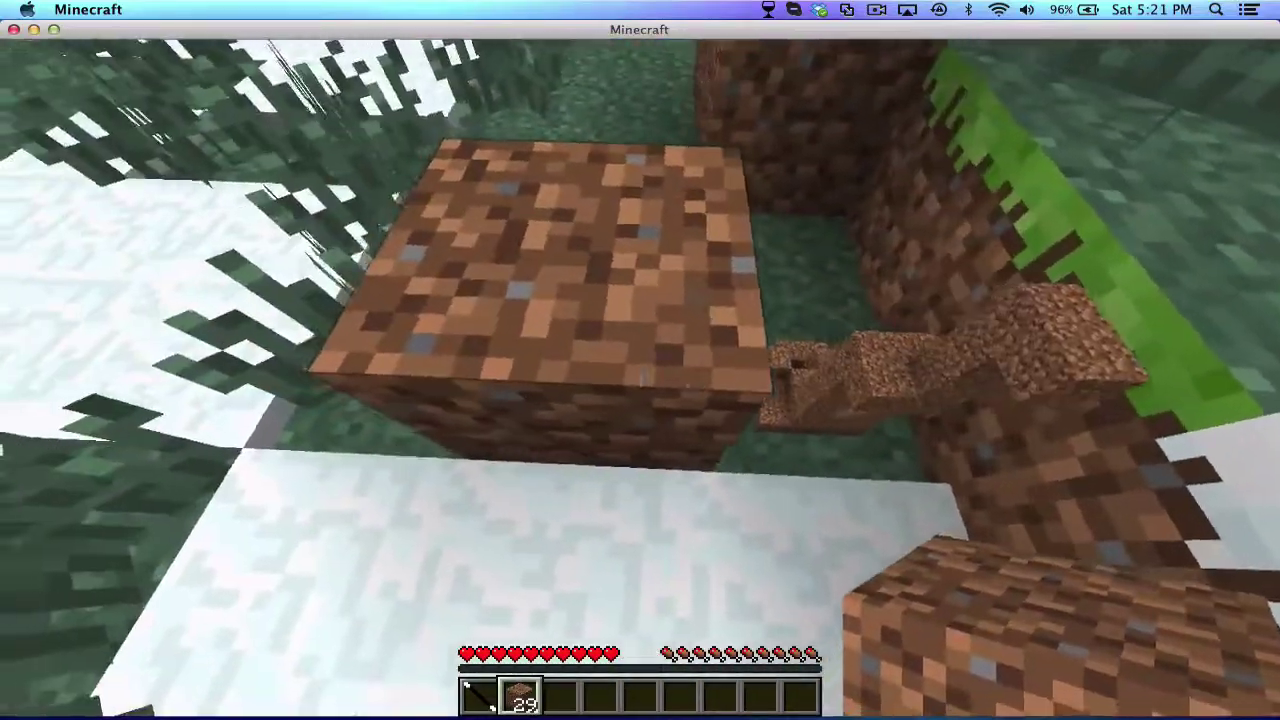
Switch back to Creative mode and add redstone and a lever to the third and fourth hotbar slots
{"action": "key", "text": "e"}
{"action": "key", "text": "Escape"}
{"action": "key", "text": "Escape"}
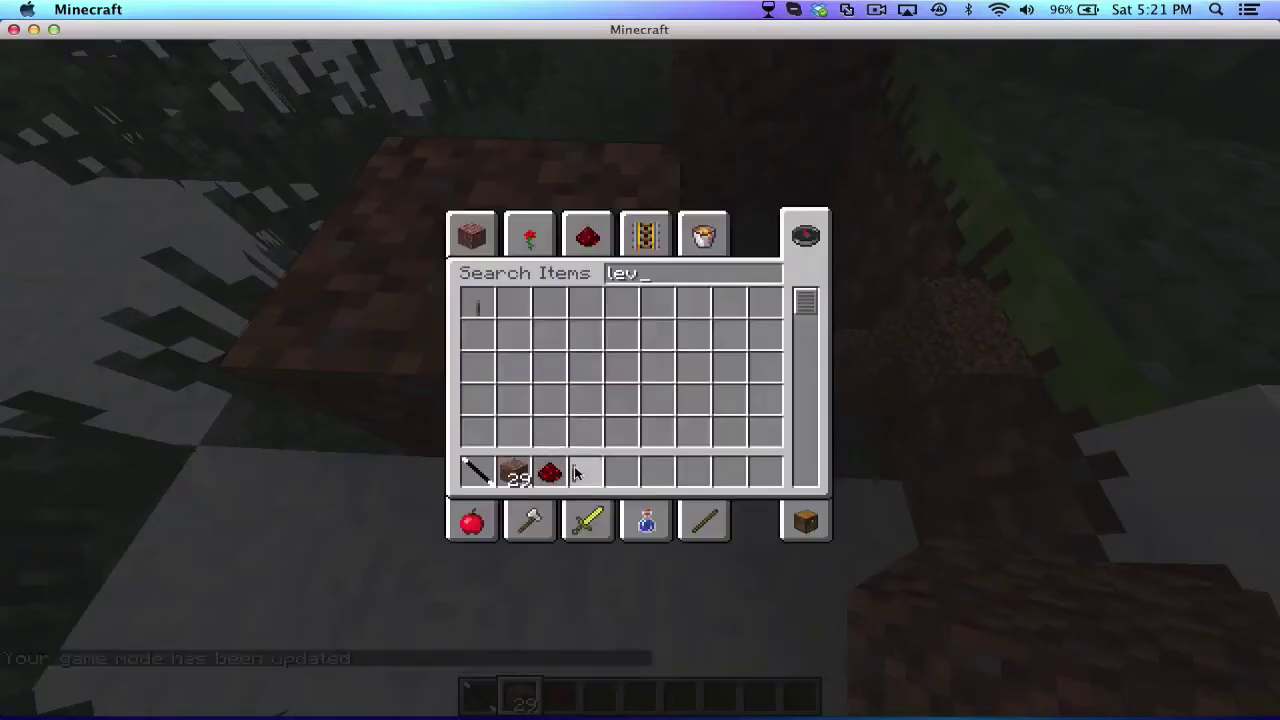
{"action": "key", "text": "e"}
{"action": "left_click", "coordinate": [574, 466]}
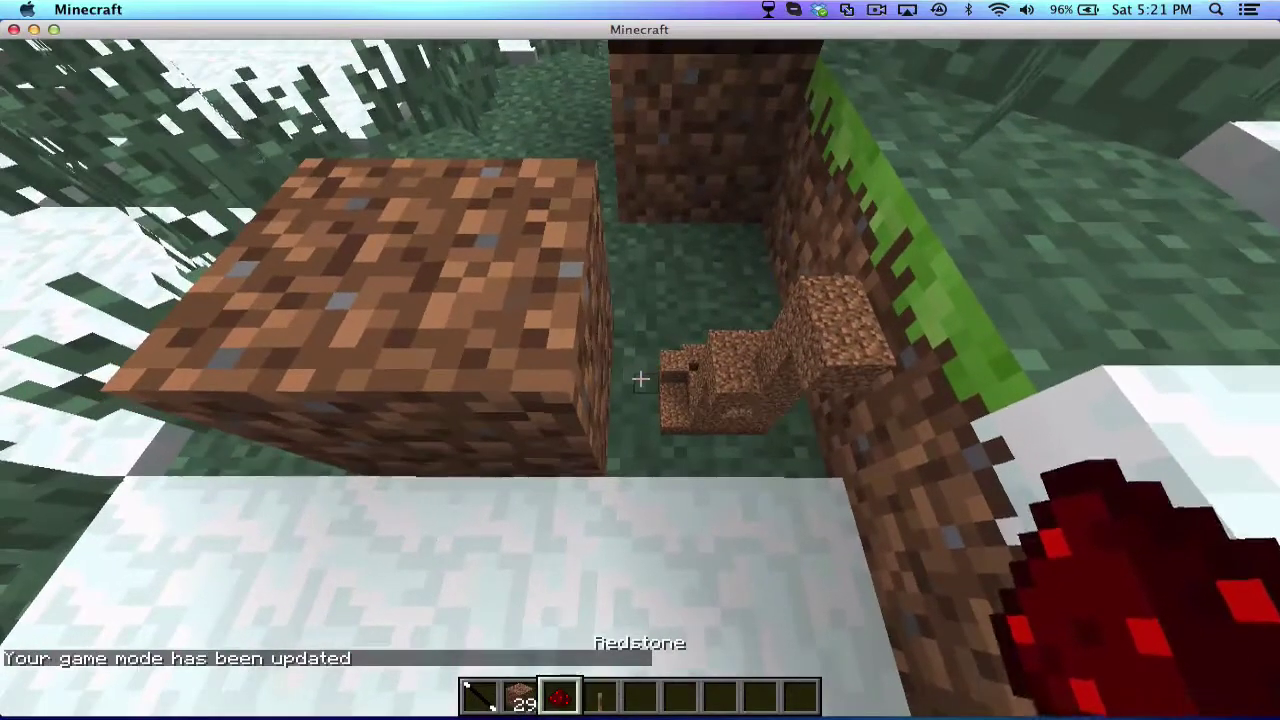
Place little redstone beside the dirt structure and full-size redstone on a dirt block set into the ground
{"action": "right_click", "coordinate": [640, 378]}
{"action": "left_click", "coordinate": [640, 378]}
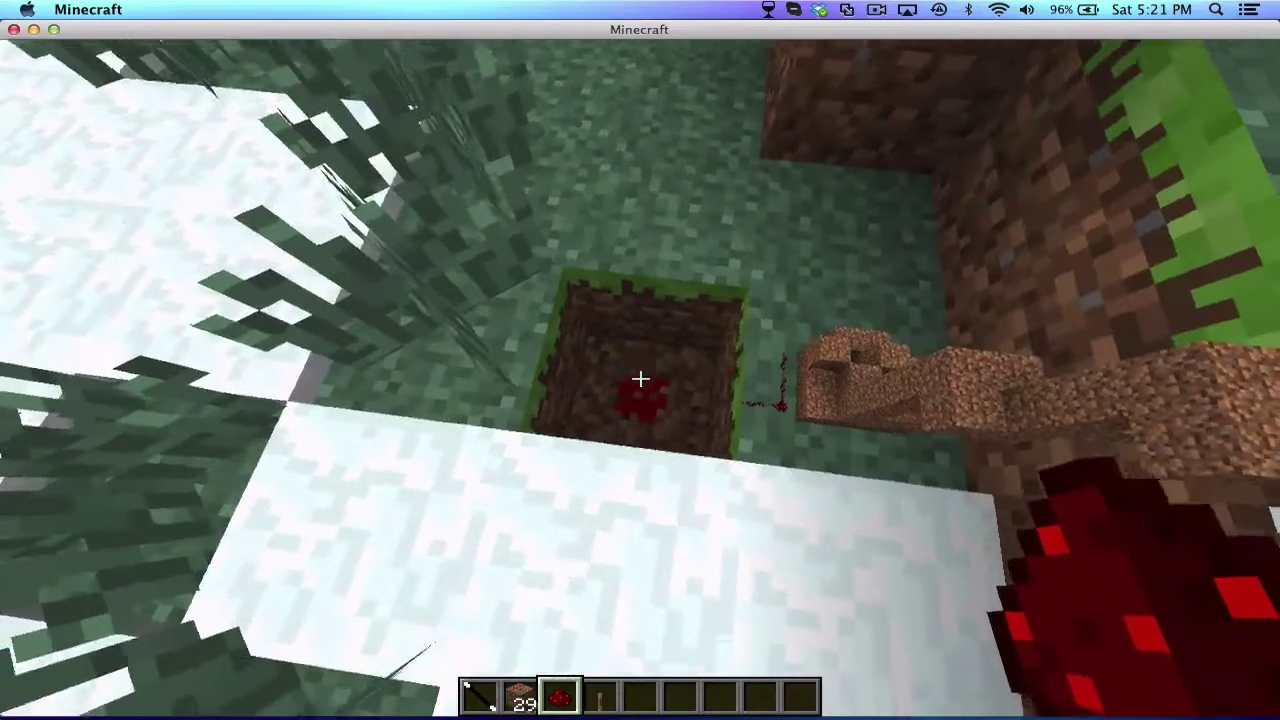
{"action": "scroll", "coordinate": [640, 378], "scroll_direction": "up", "scroll_amount": 1}
{"action": "right_click", "coordinate": [640, 378]}
{"action": "scroll", "coordinate": [640, 378], "scroll_direction": "down", "scroll_amount": 1}
{"action": "right_click", "coordinate": [640, 378]}
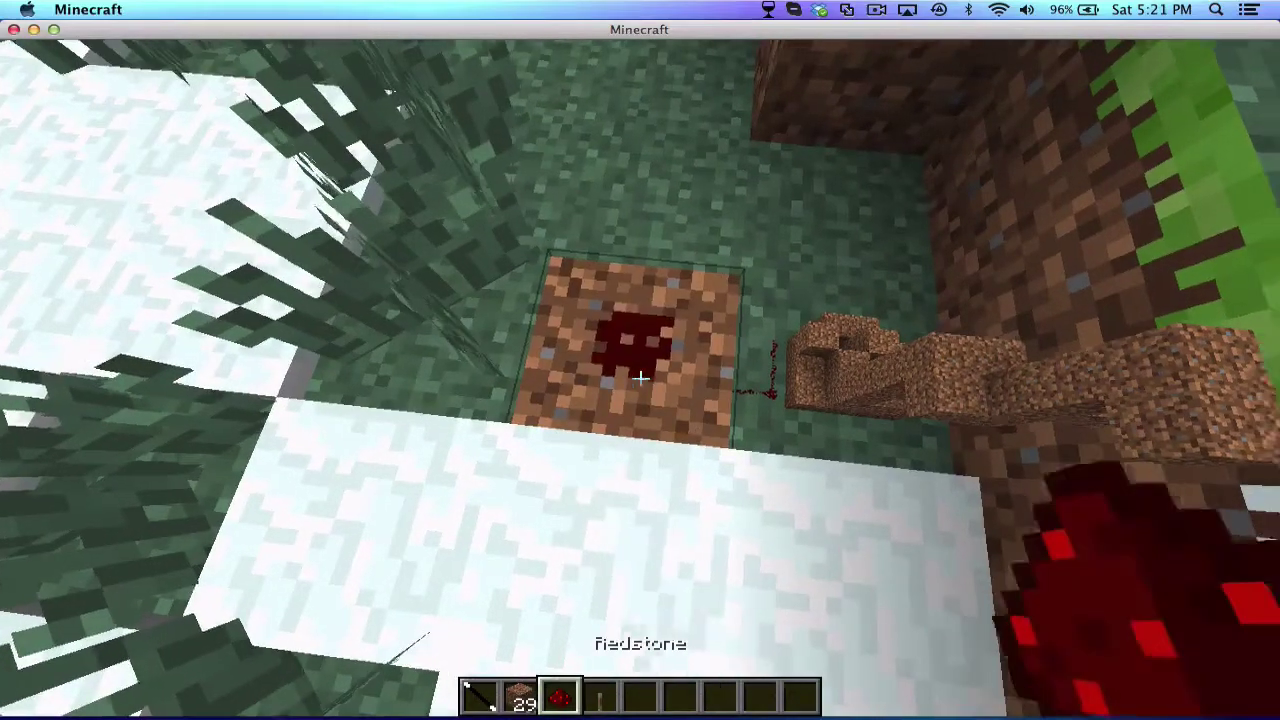
Add a little lever to power the little redstone and extend the wire along the sunken dirt block's edge
{"action": "scroll", "coordinate": [640, 378], "scroll_direction": "down", "scroll_amount": 1}
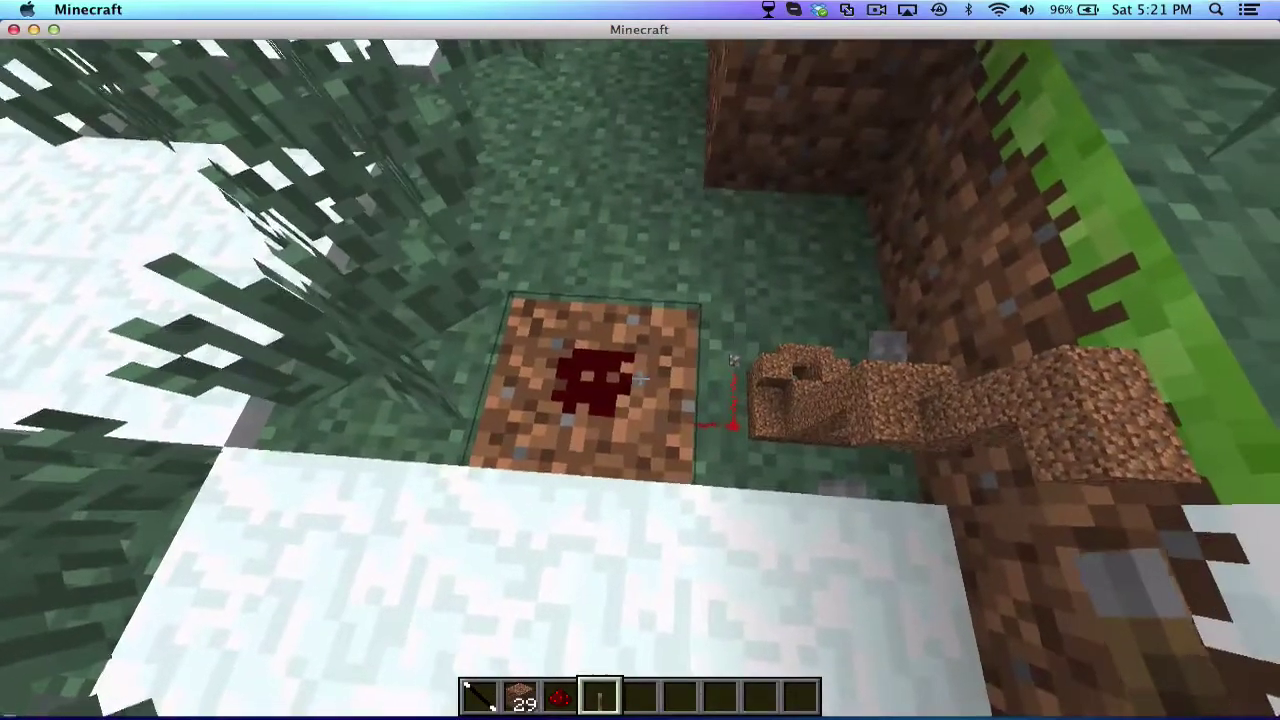
{"action": "left_click", "coordinate": [640, 378]}
{"action": "scroll", "coordinate": [640, 378], "scroll_direction": "up", "scroll_amount": 1}
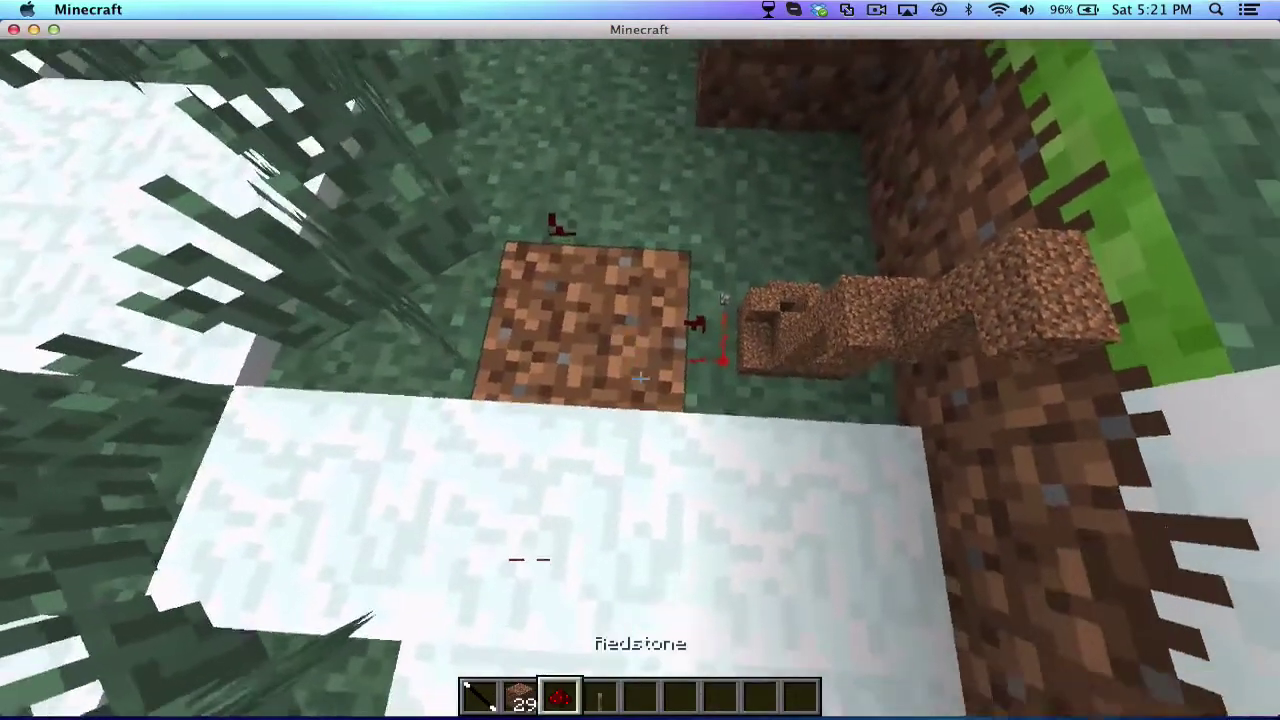
{"action": "right_click", "coordinate": [640, 378]}
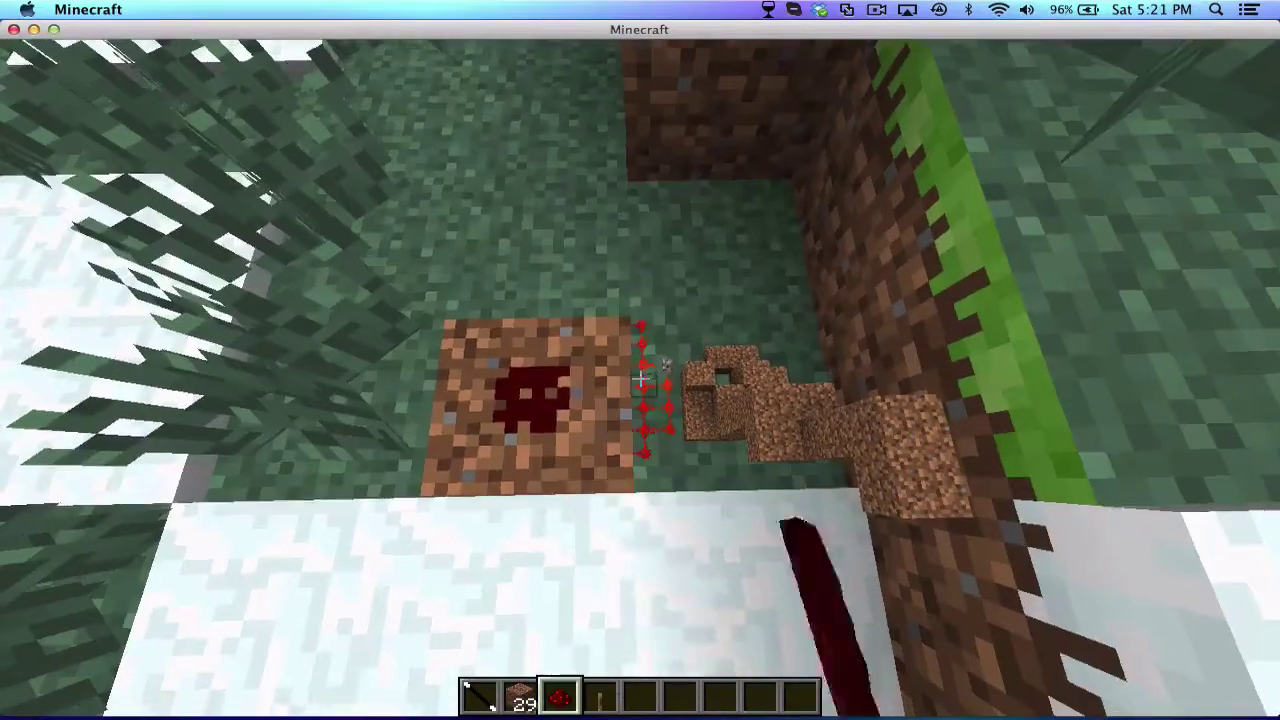
{"action": "left_click", "coordinate": [640, 378]}
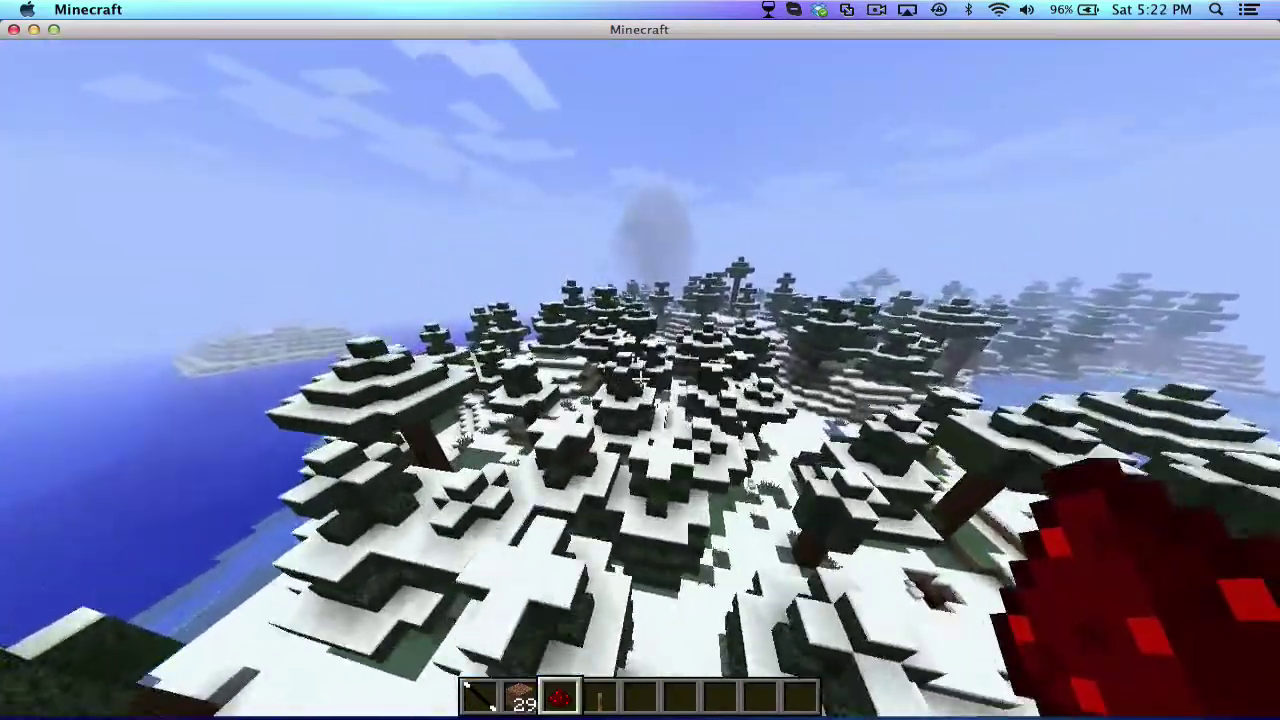
{"action": "key", "text": "w"}
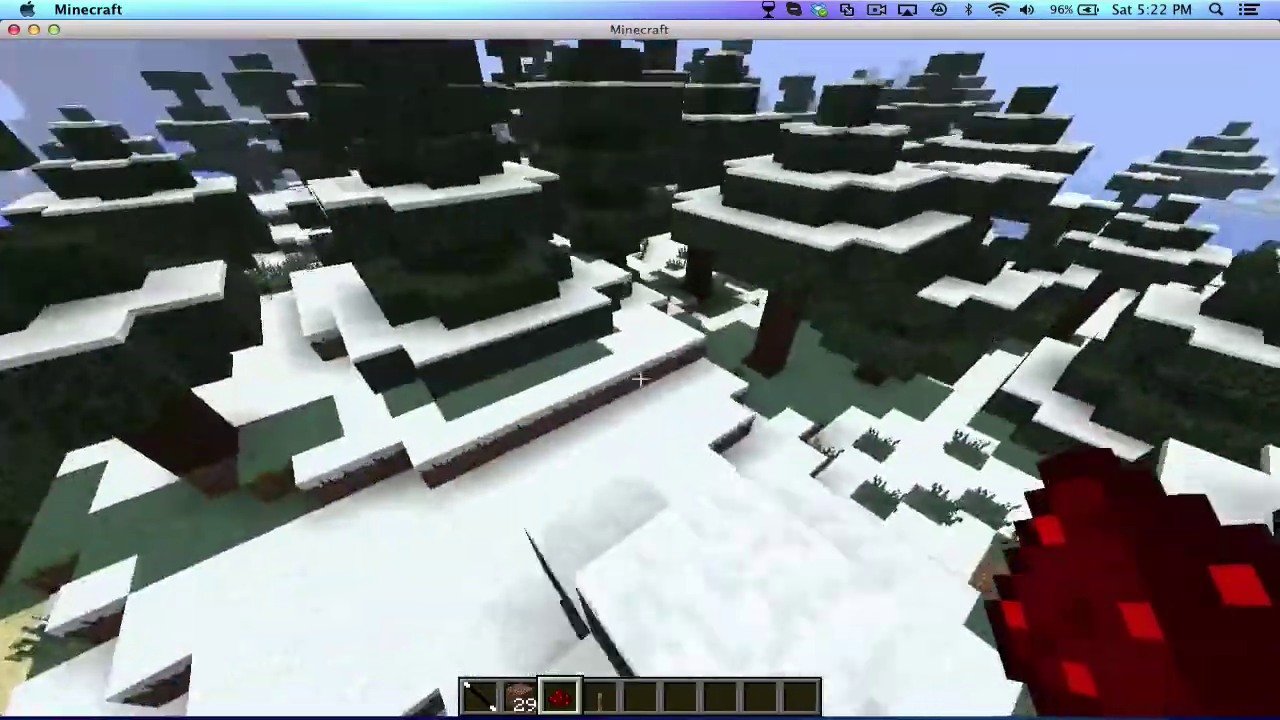
{"action": "key", "text": "space"}
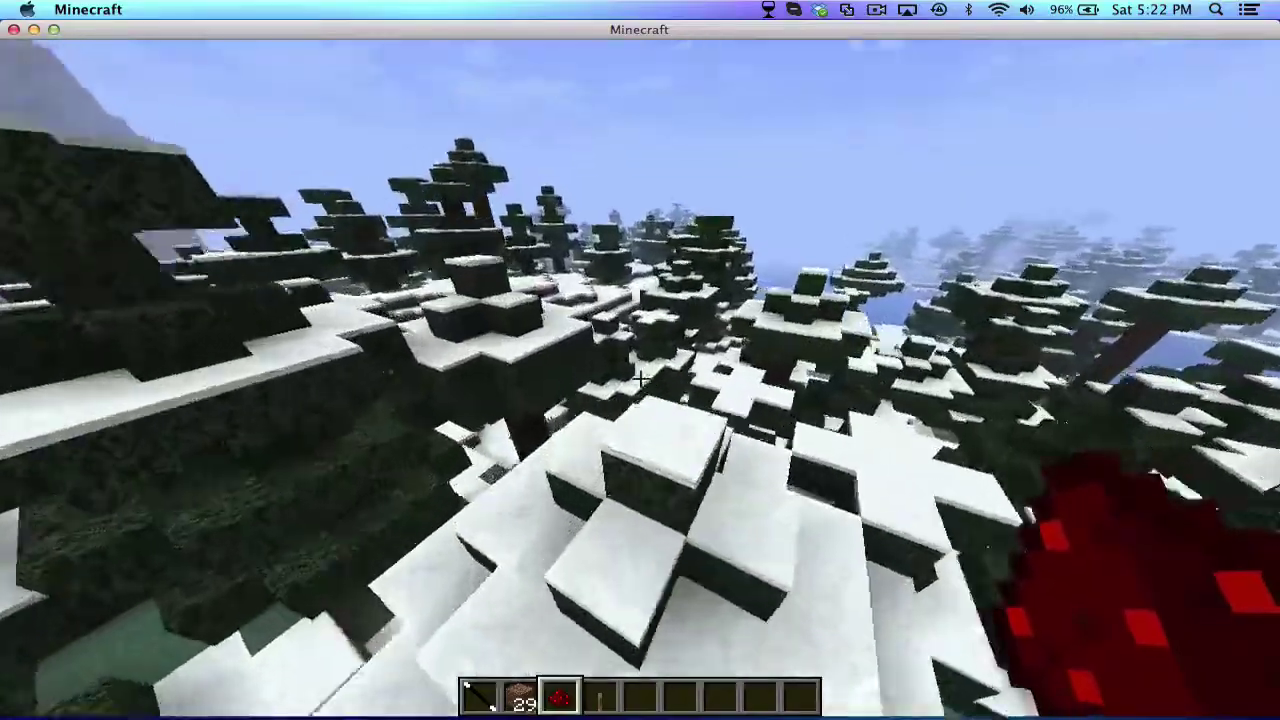
{"action": "key", "text": "w"}
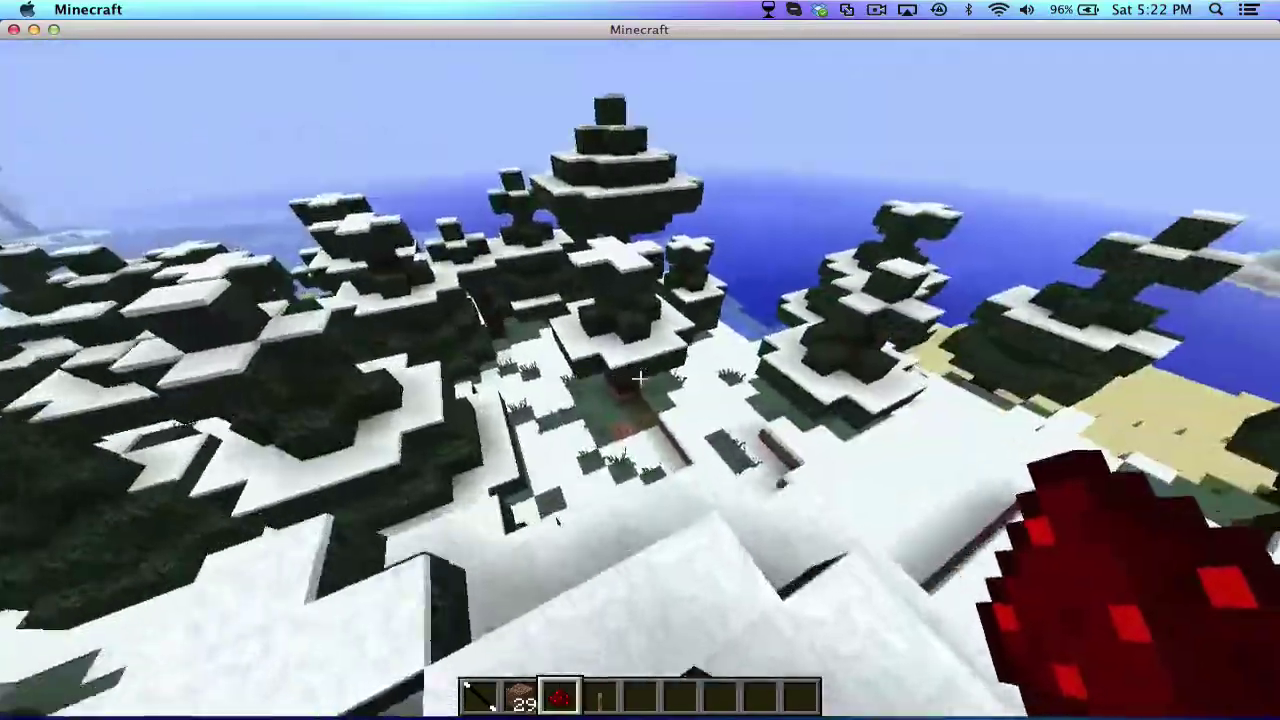
{"action": "key", "text": "shift"}
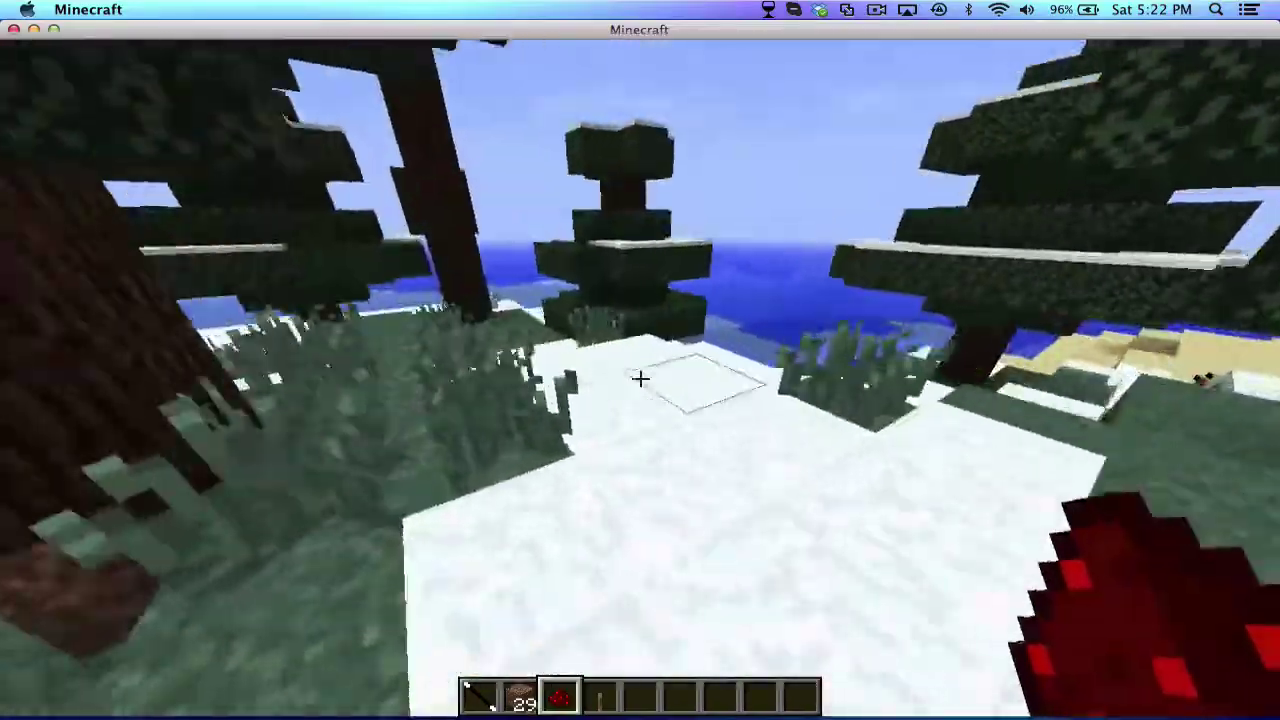